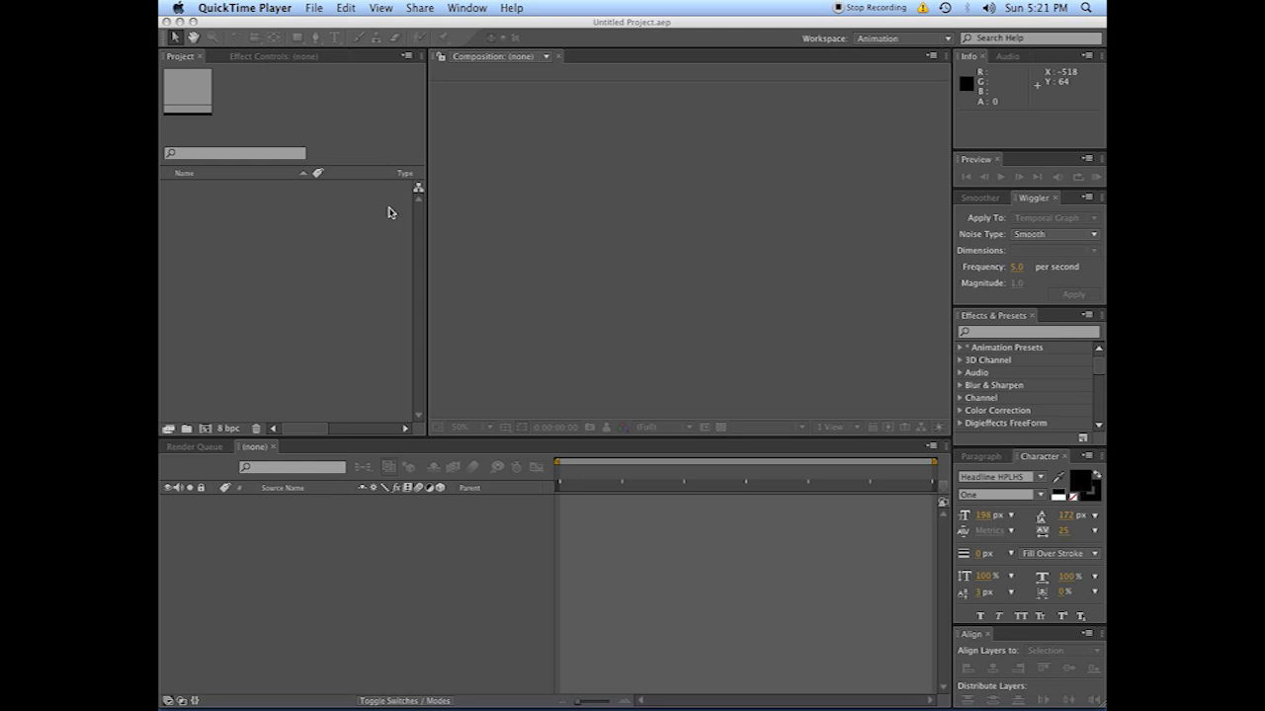
Import the clips MVI_2248.MOV and MVI_2249.MOV into the project and open MVI_2248.MOV in the footage viewer.
{"action": "right_click", "coordinate": [225, 178]}
{"action": "right_click", "coordinate": [215, 276]}
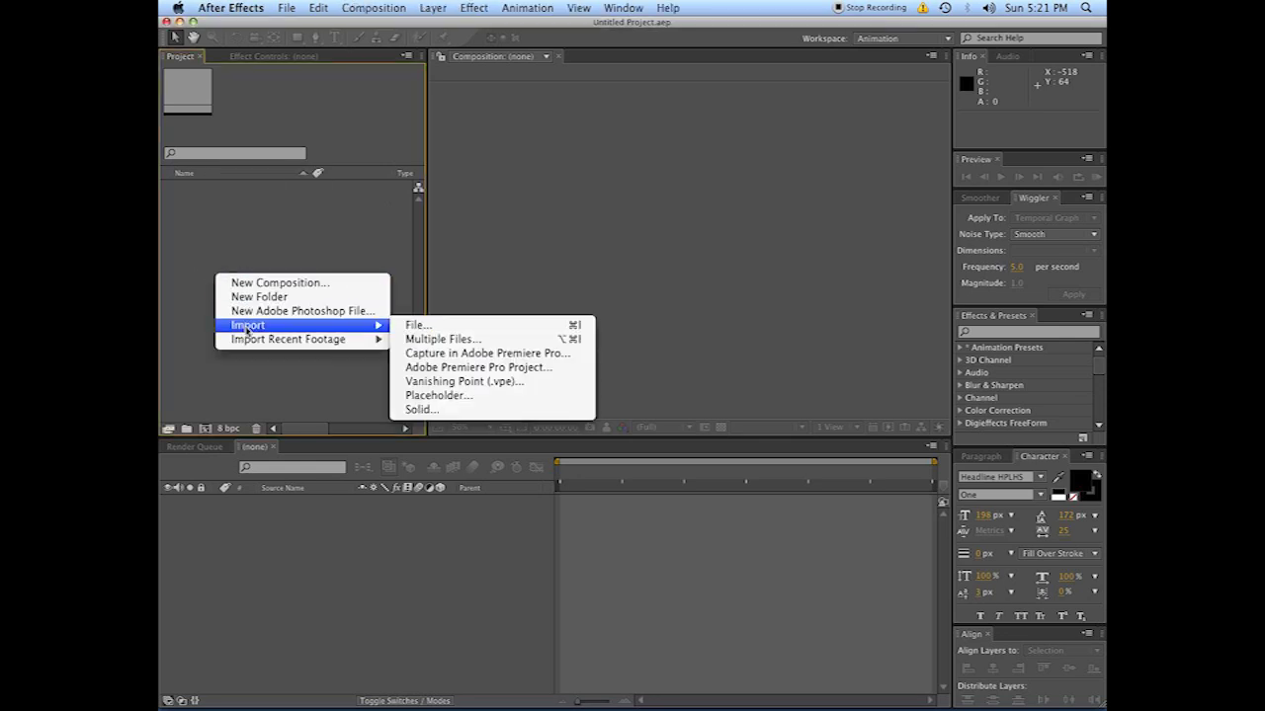
{"action": "key", "text": "super+Tab"}
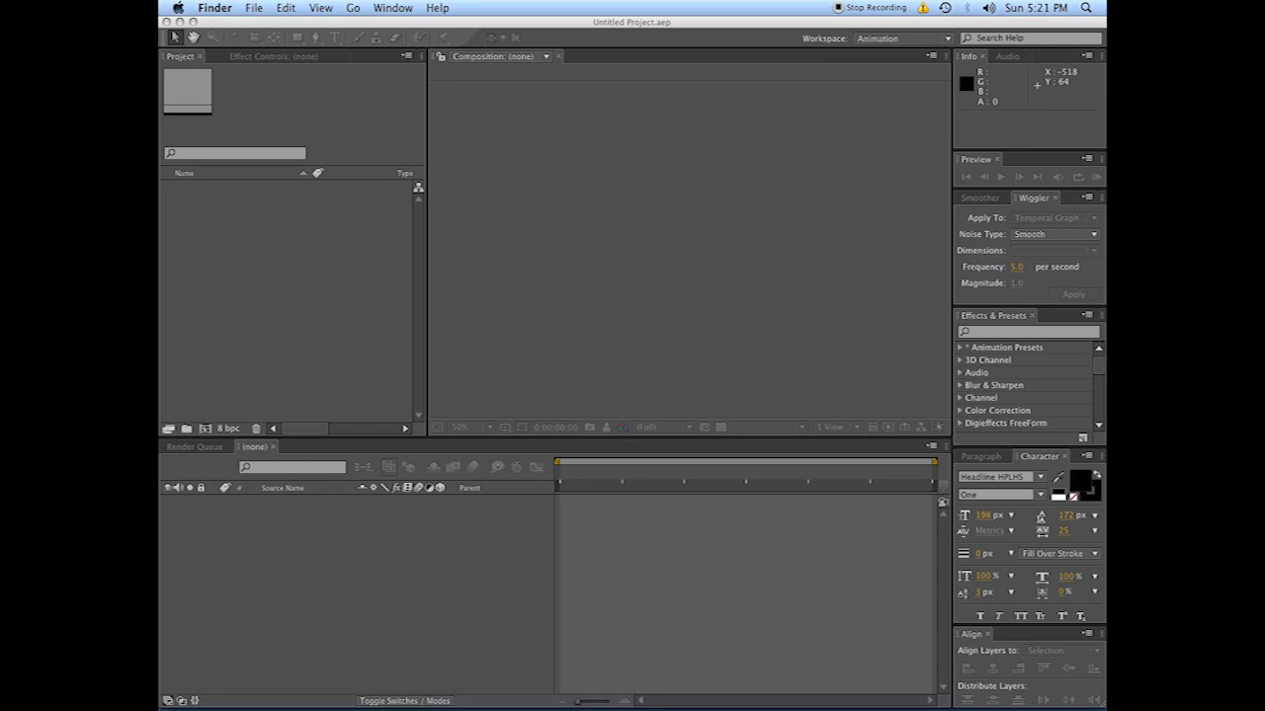
{"action": "left_click_drag", "start_coordinate": [160, 254], "coordinate": [227, 218]}
{"action": "double_click", "coordinate": [216, 186]}
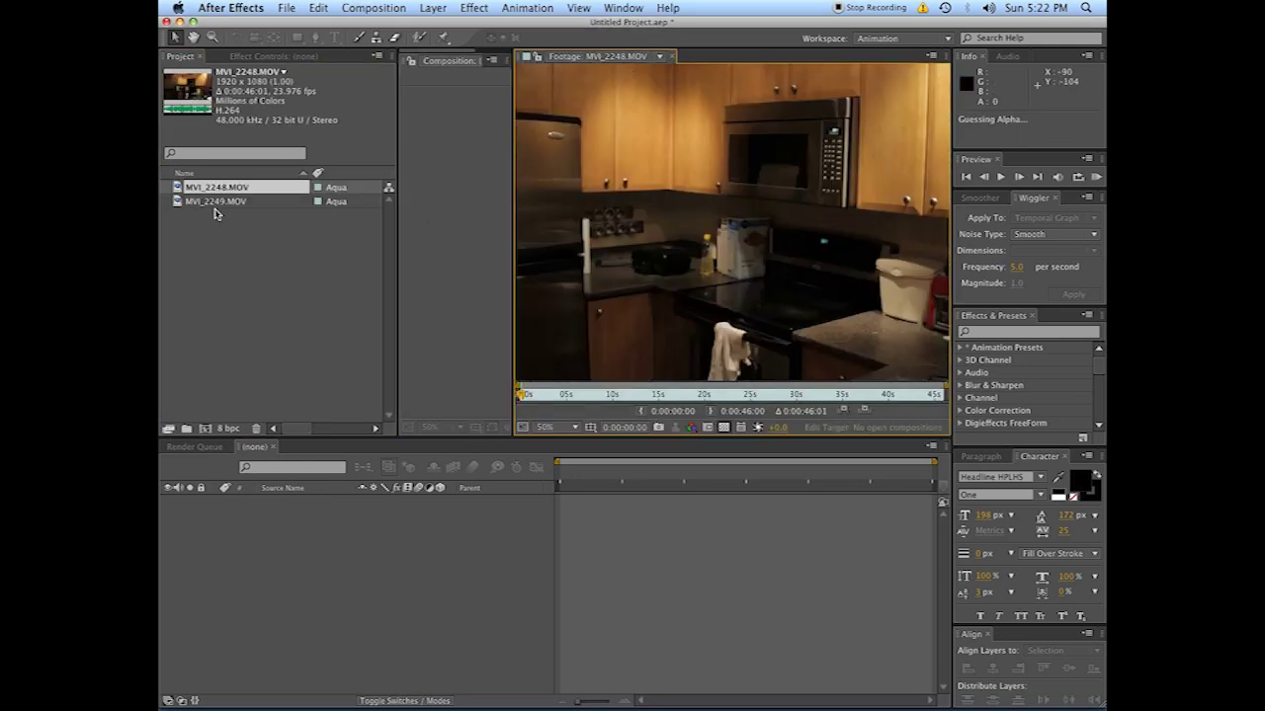
{"action": "left_click", "coordinate": [225, 395]}
{"action": "left_click", "coordinate": [204, 427]}
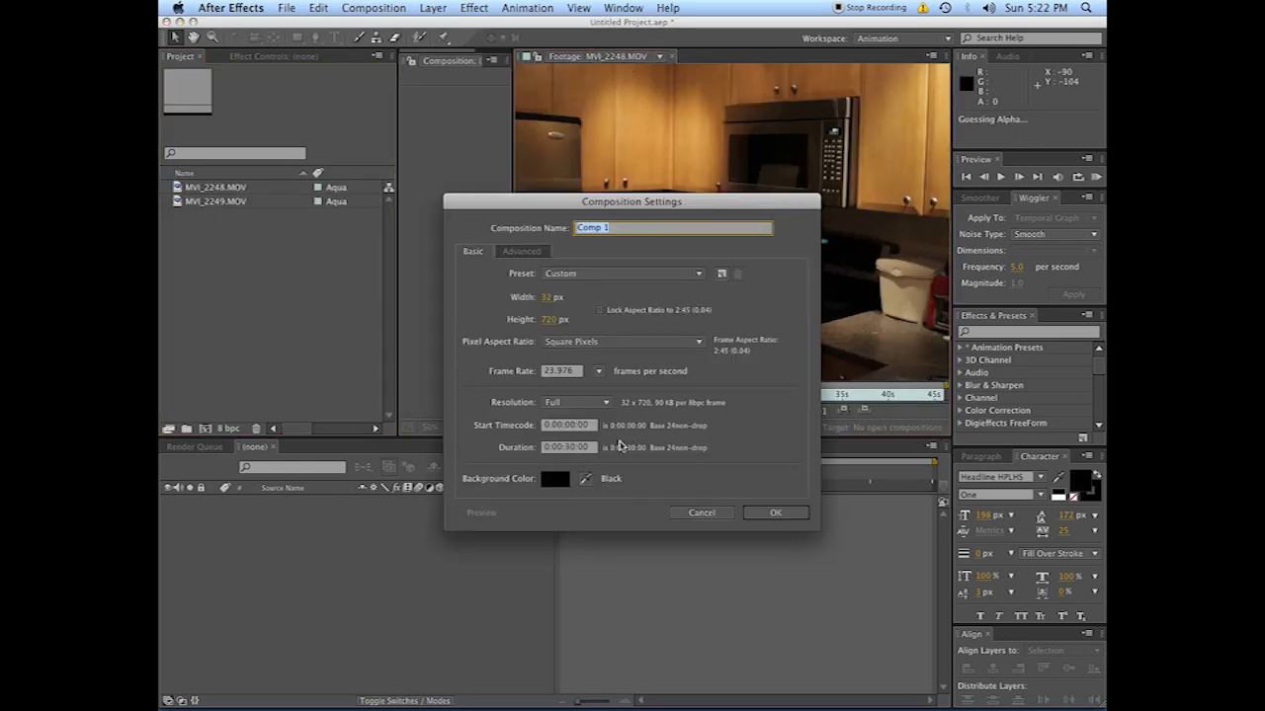
{"action": "left_click", "coordinate": [695, 512]}
Create a composition from MVI_2249.MOV that matches its settings, and close the footage viewer of MVI_2248.MOV.
{"action": "left_click", "coordinate": [226, 203]}
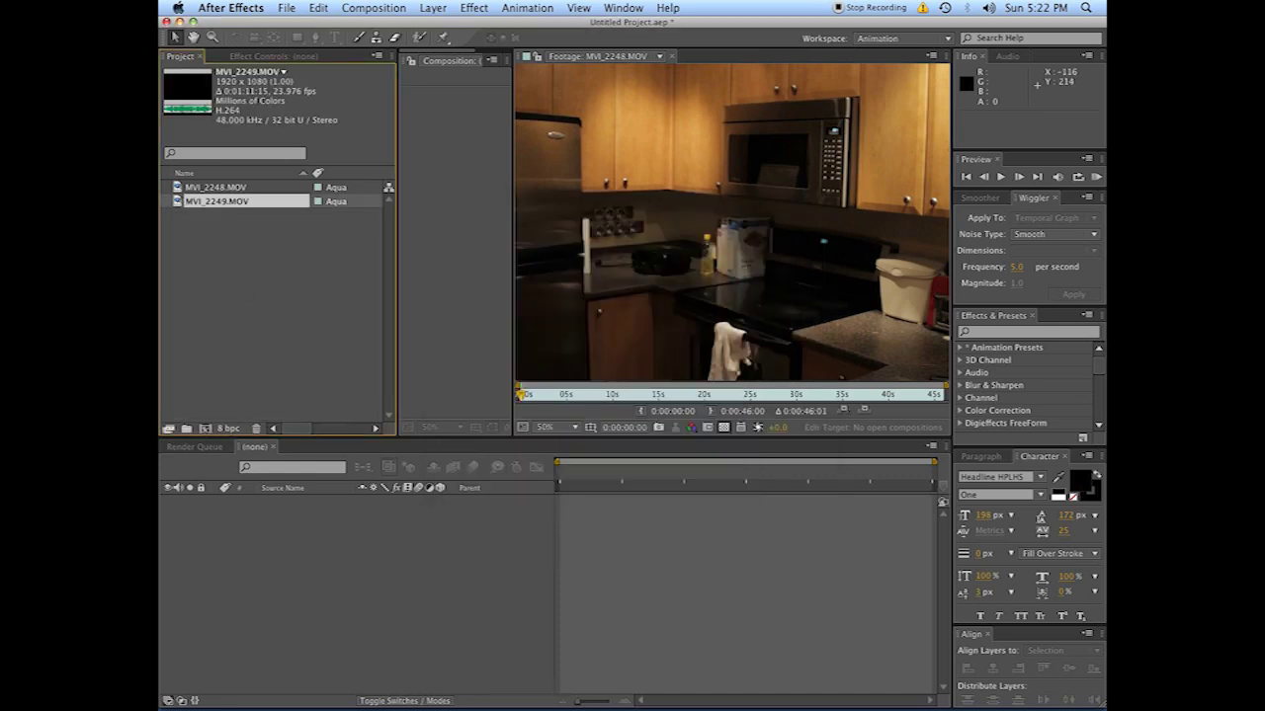
{"action": "left_click_drag", "start_coordinate": [205, 428], "coordinate": [205, 428]}
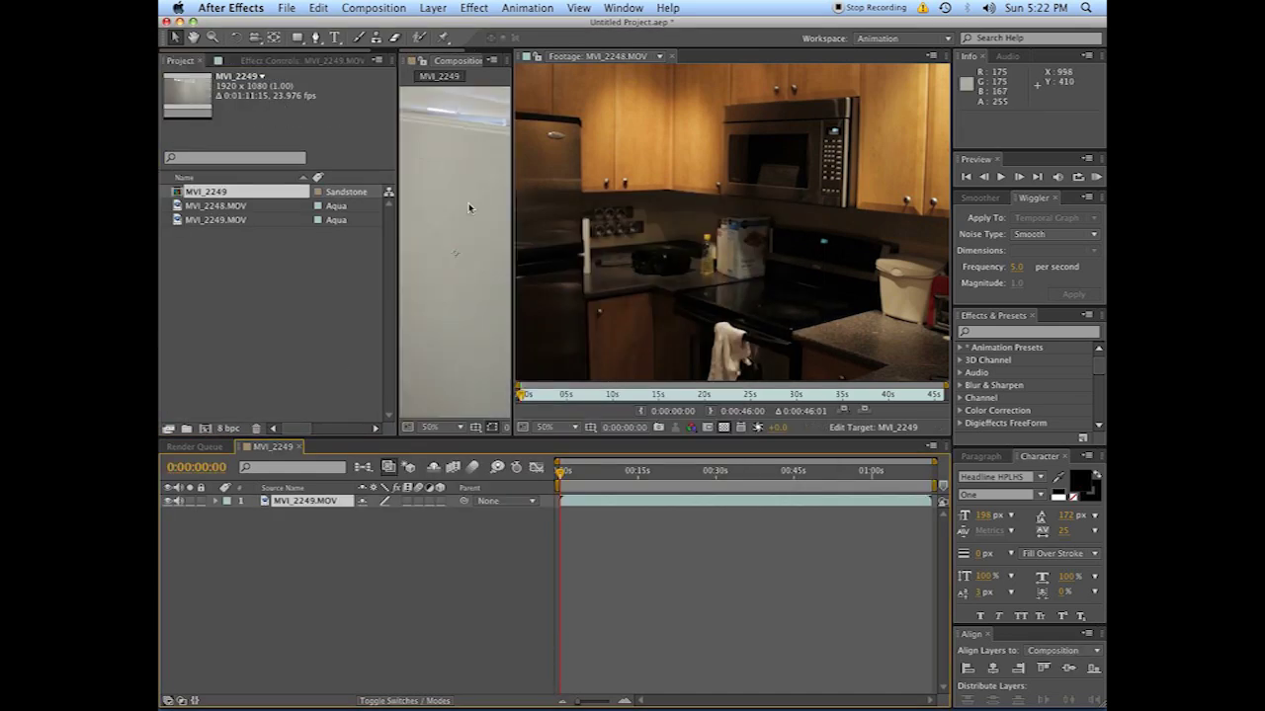
{"action": "left_click", "coordinate": [672, 57]}
{"action": "scroll", "coordinate": [593, 302], "scroll_direction": "down", "scroll_amount": 2}
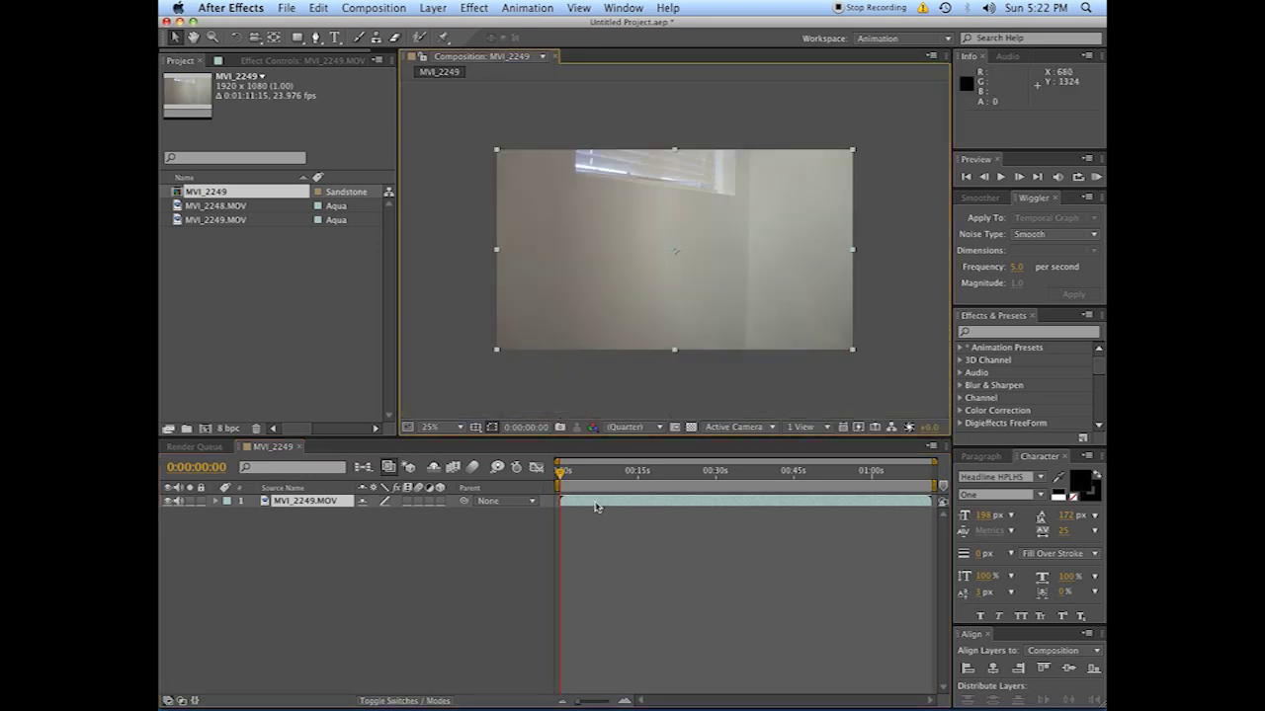
Trim the start of the MVI_2249.MOV layer to 0:00:26:04, during its camera pan.
{"action": "left_click_drag", "start_coordinate": [566, 474], "coordinate": [697, 482]}
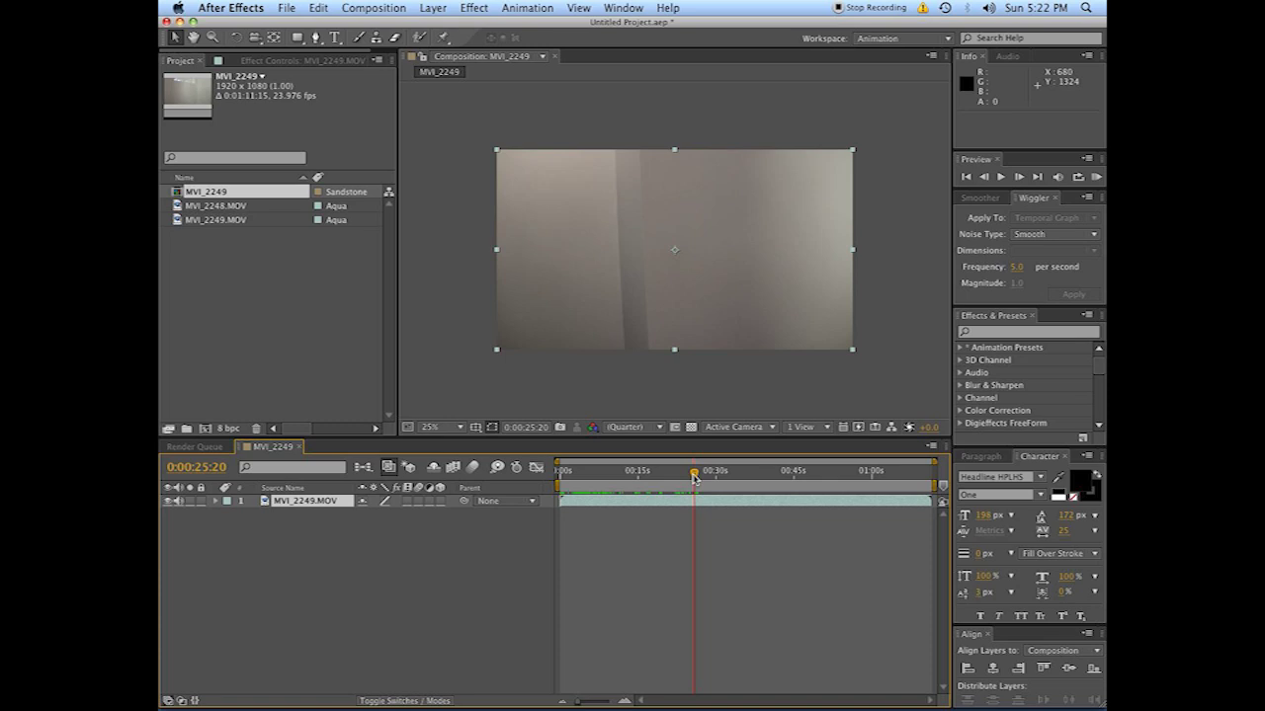
{"action": "left_click_drag", "start_coordinate": [695, 479], "coordinate": [695, 479]}
{"action": "mouse_move", "coordinate": [854, 687]}
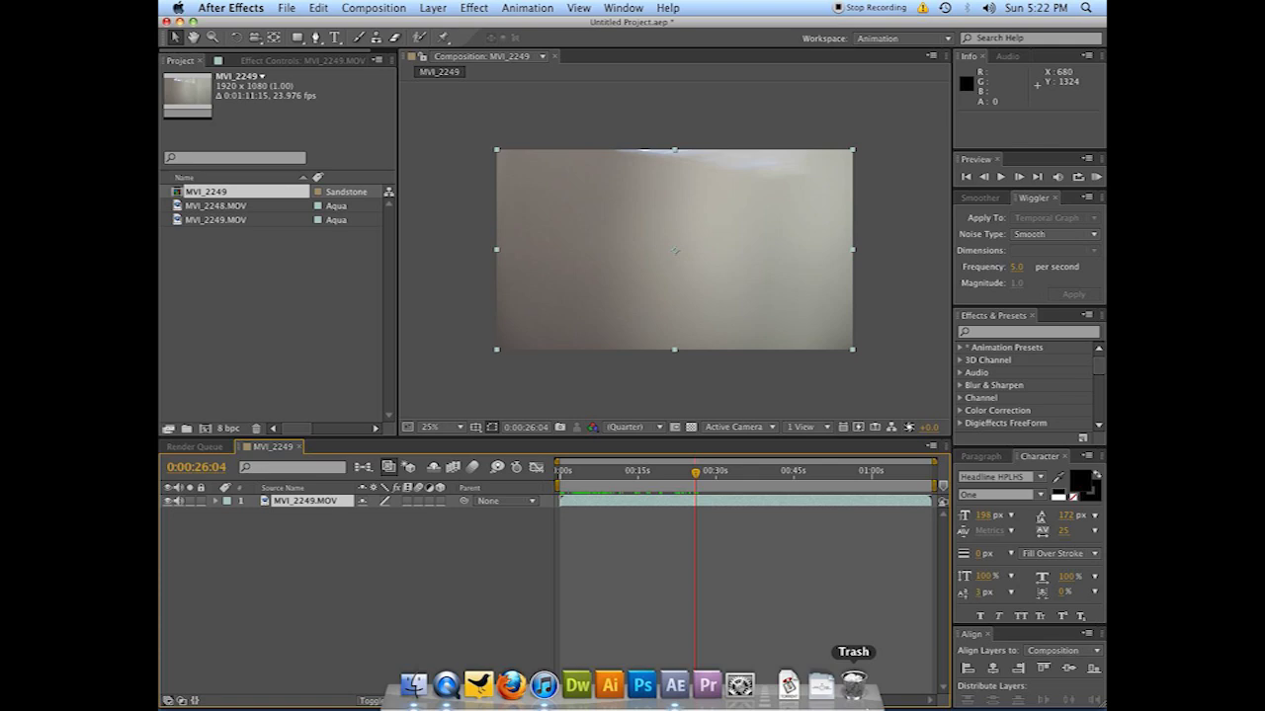
{"action": "key", "text": "alt+bracketleft"}
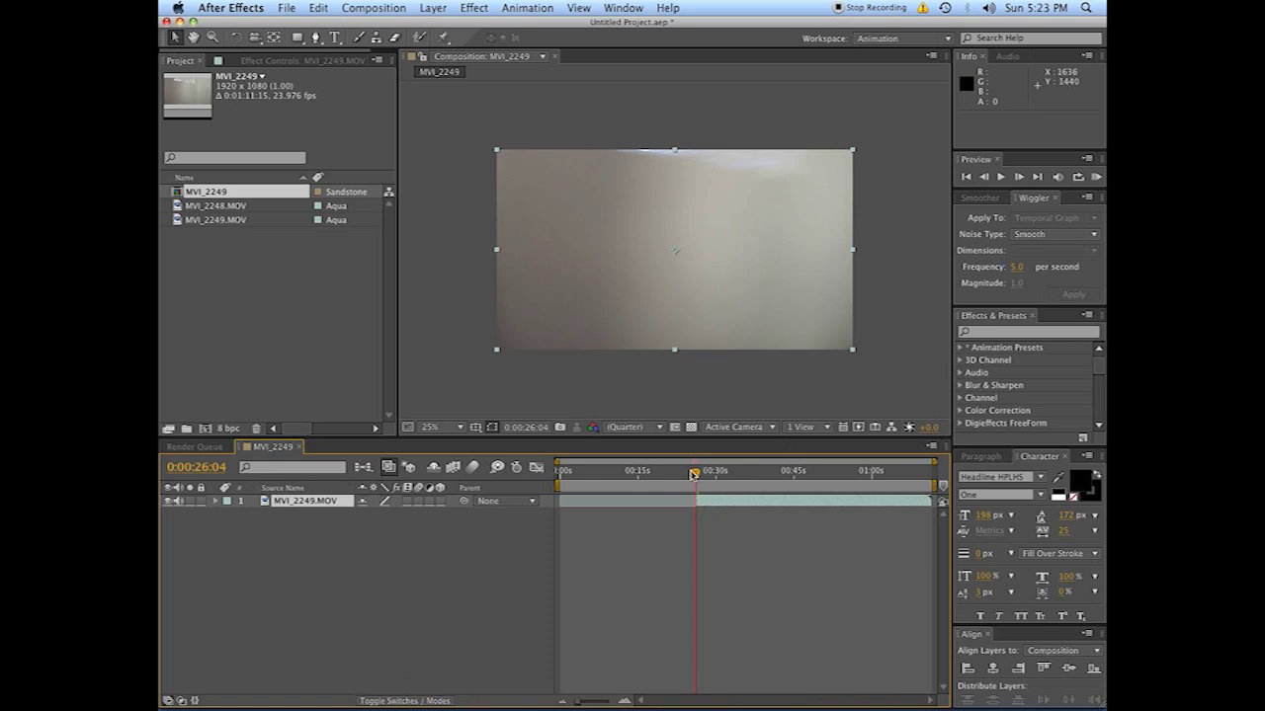
Add MVI_2248.MOV to the composition as a layer beneath MVI_2249.MOV.
{"action": "left_click_drag", "start_coordinate": [696, 476], "coordinate": [694, 473]}
{"action": "left_click", "coordinate": [221, 274]}
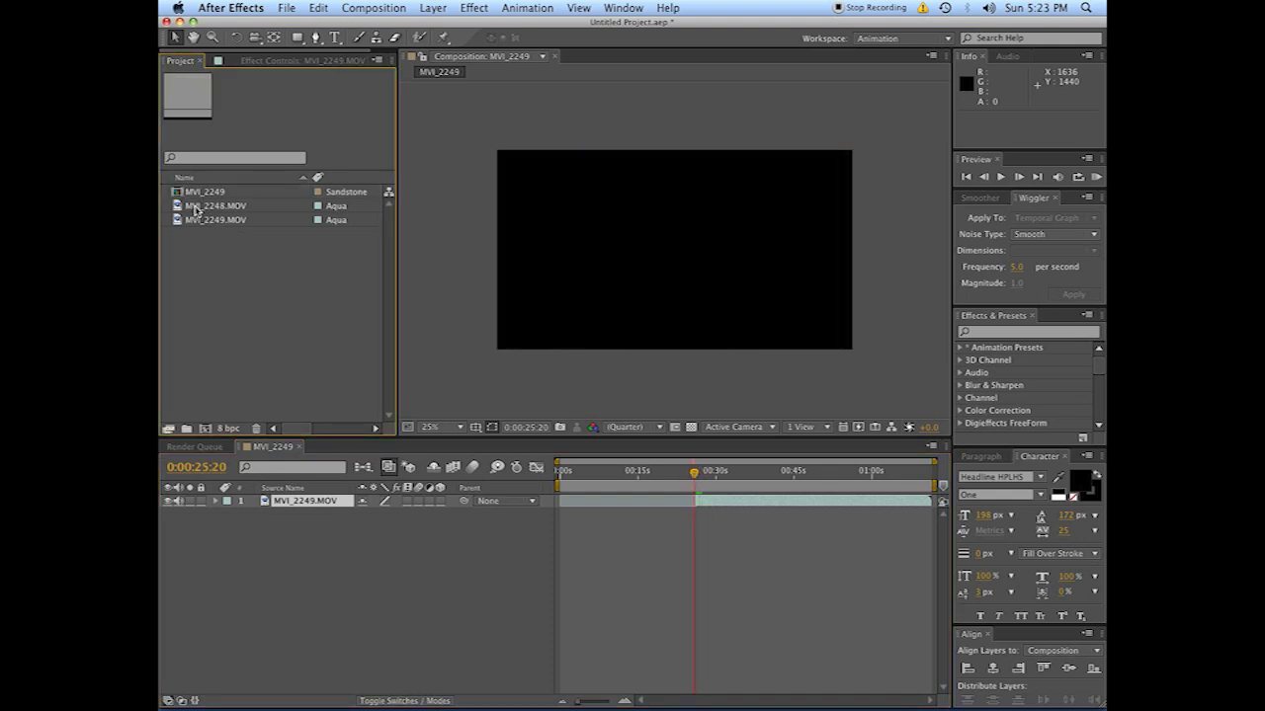
{"action": "left_click", "coordinate": [202, 208]}
{"action": "left_click_drag", "start_coordinate": [194, 211], "coordinate": [251, 517]}
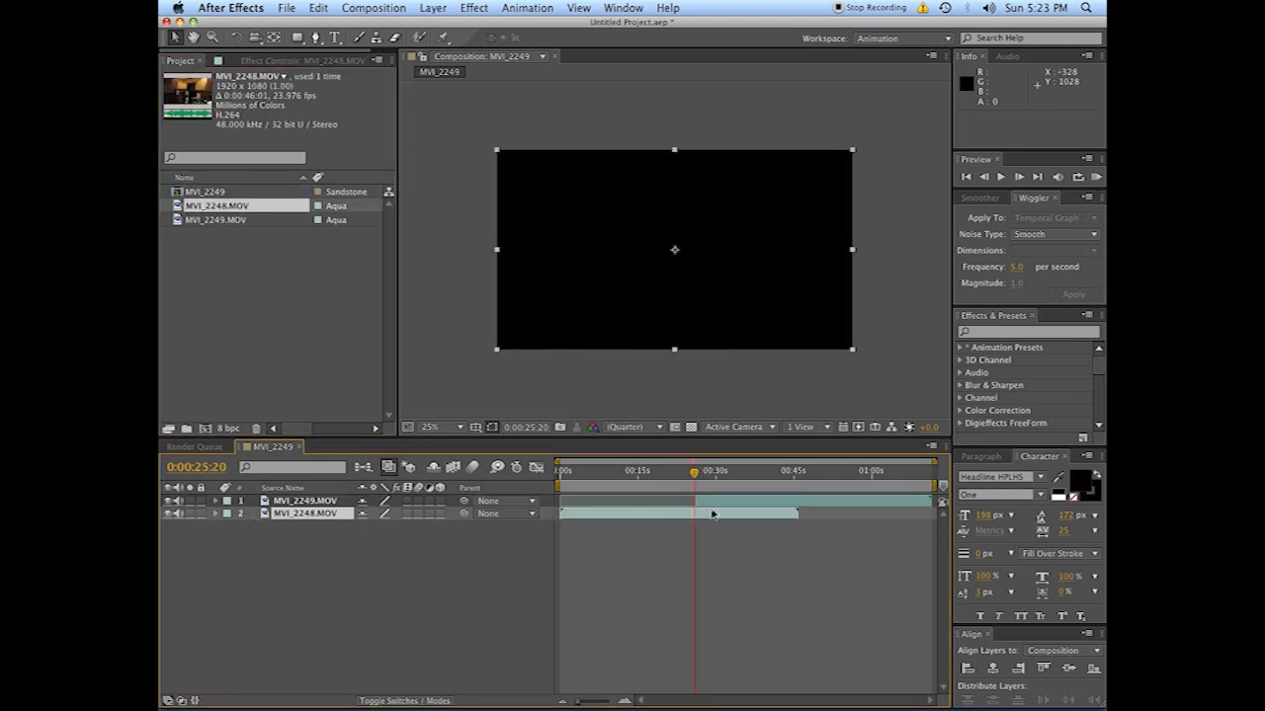
Shift the MVI_2248.MOV layer to start at 0:00:08:20 and trim its end at 0:00:24:23, during the blurred pan.
{"action": "left_click", "coordinate": [566, 475]}
{"action": "left_click_drag", "start_coordinate": [565, 475], "coordinate": [683, 474]}
{"action": "left_click_drag", "start_coordinate": [669, 518], "coordinate": [709, 519]}
{"action": "left_click_drag", "start_coordinate": [680, 474], "coordinate": [689, 474]}
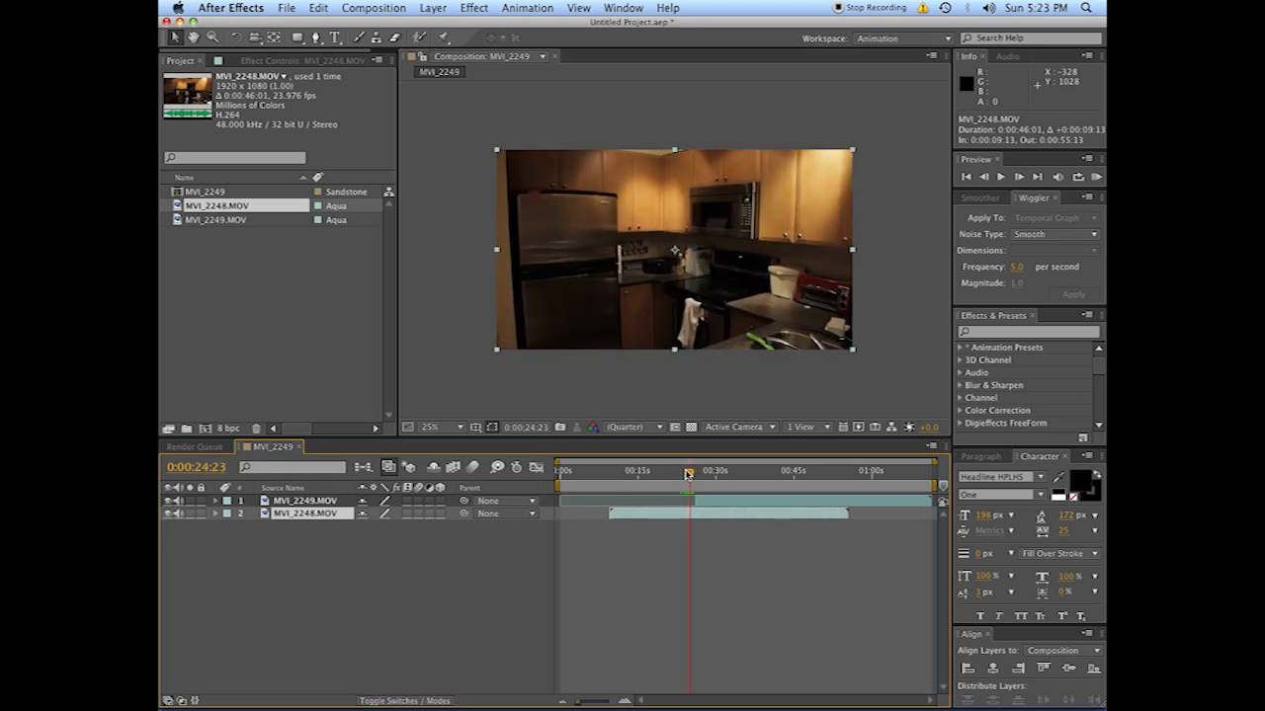
{"action": "left_click", "coordinate": [622, 701]}
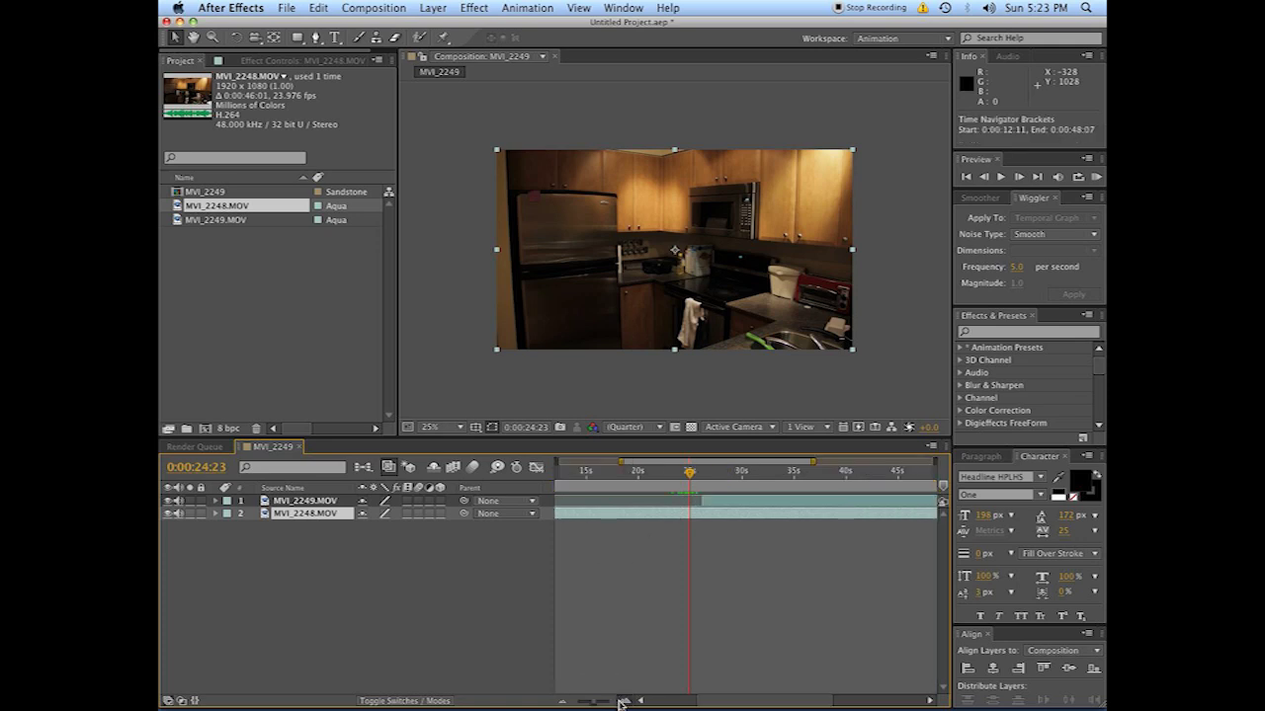
{"action": "left_click", "coordinate": [621, 701]}
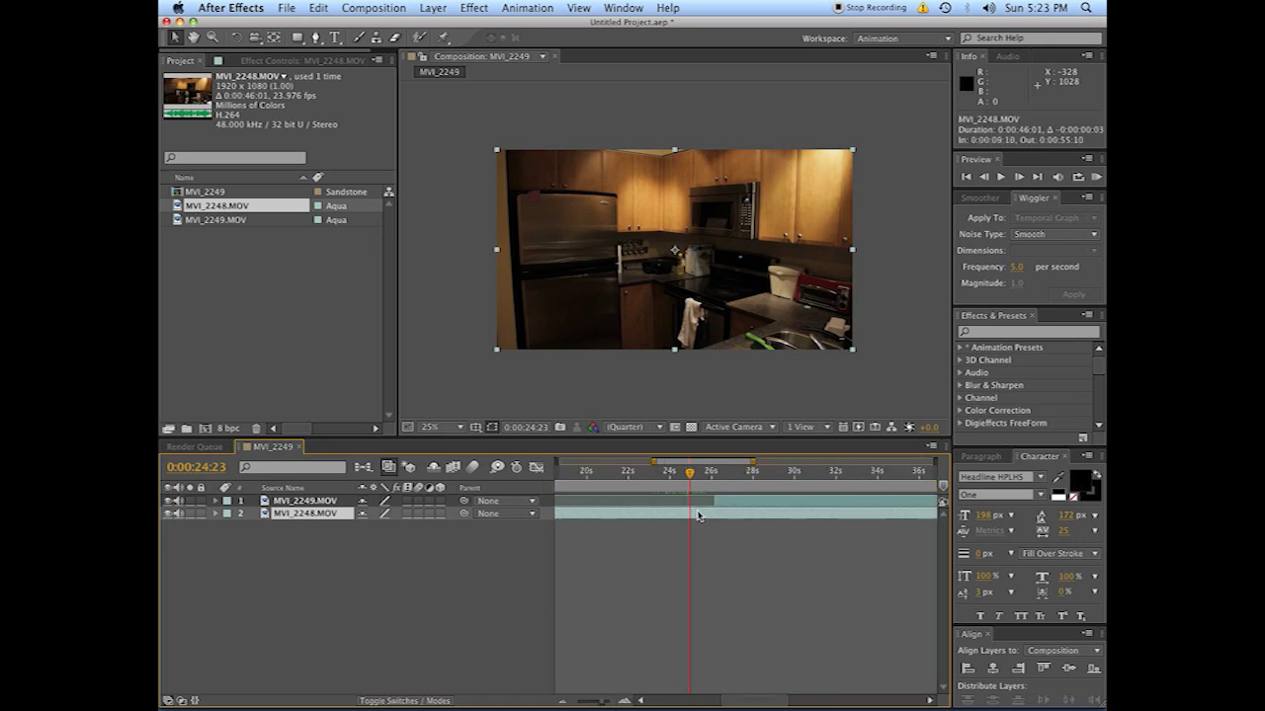
{"action": "left_click_drag", "start_coordinate": [698, 515], "coordinate": [686, 514]}
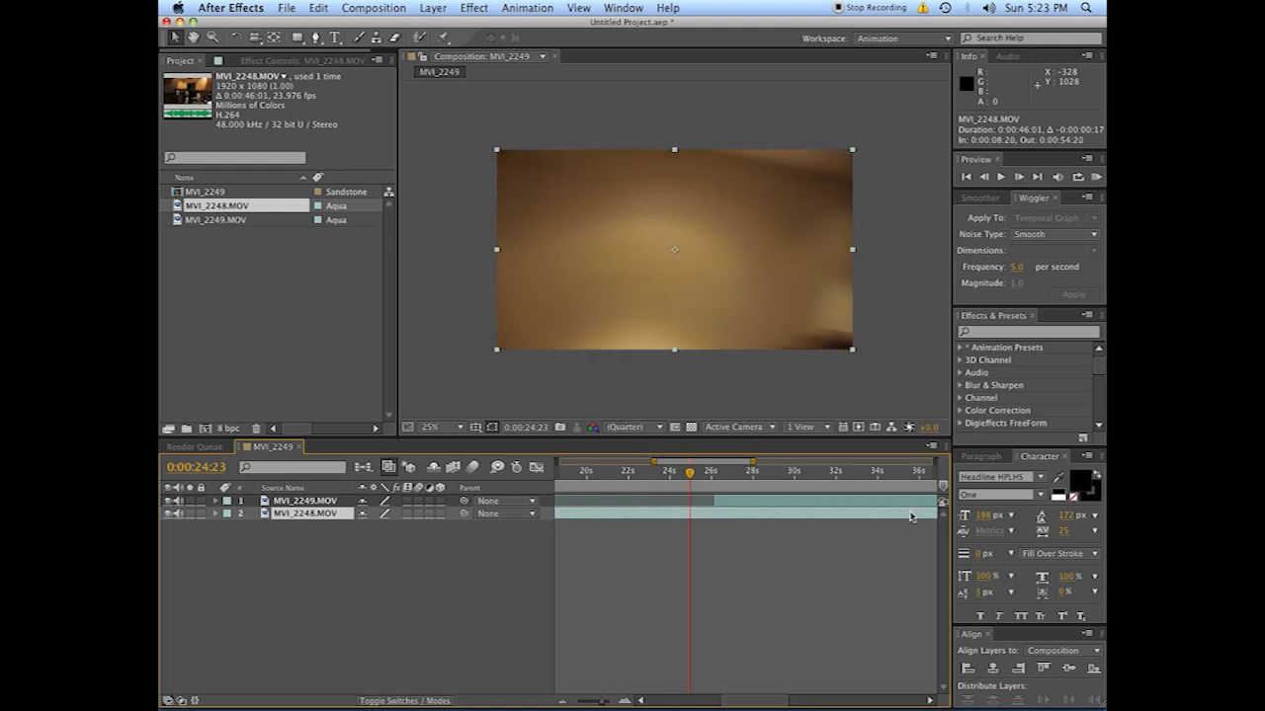
{"action": "key", "text": "alt+bracketright"}
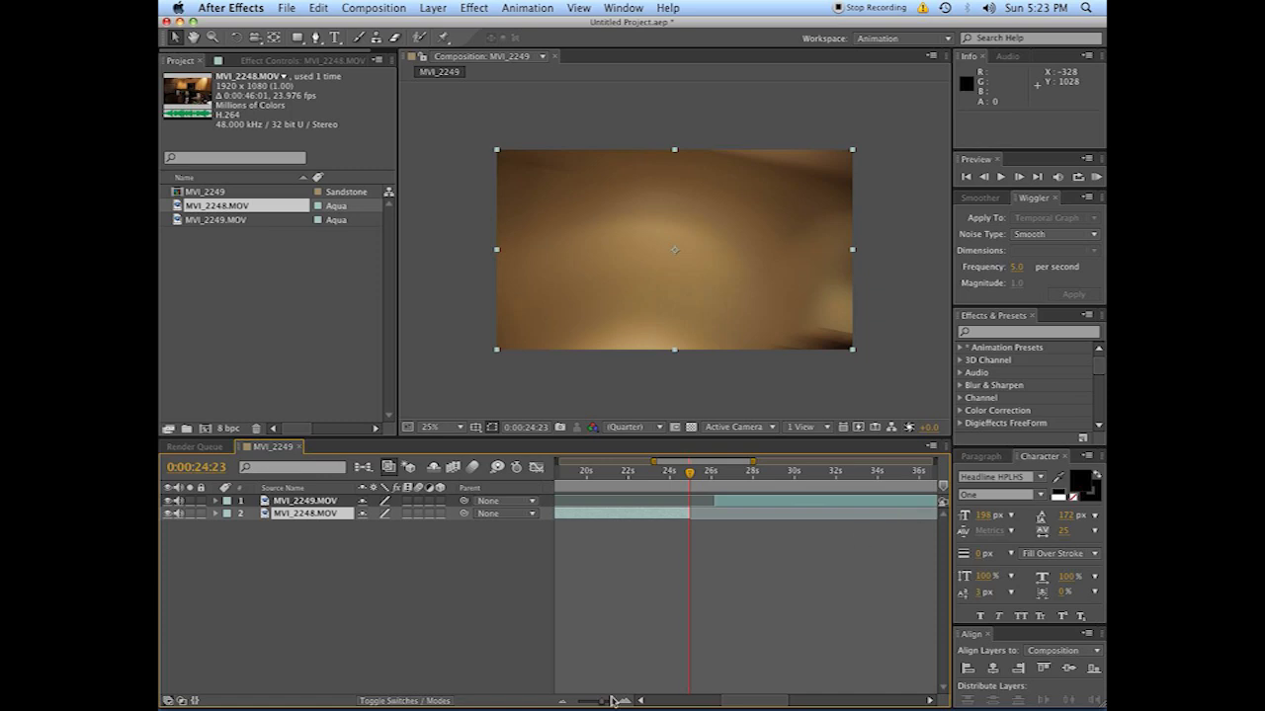
Slide the trimmed MVI_2248.MOV layer to end at 0:00:26:03, directly before the start of MVI_2249.MOV.
{"action": "left_click", "coordinate": [622, 703]}
{"action": "left_click_drag", "start_coordinate": [643, 515], "coordinate": [747, 488]}
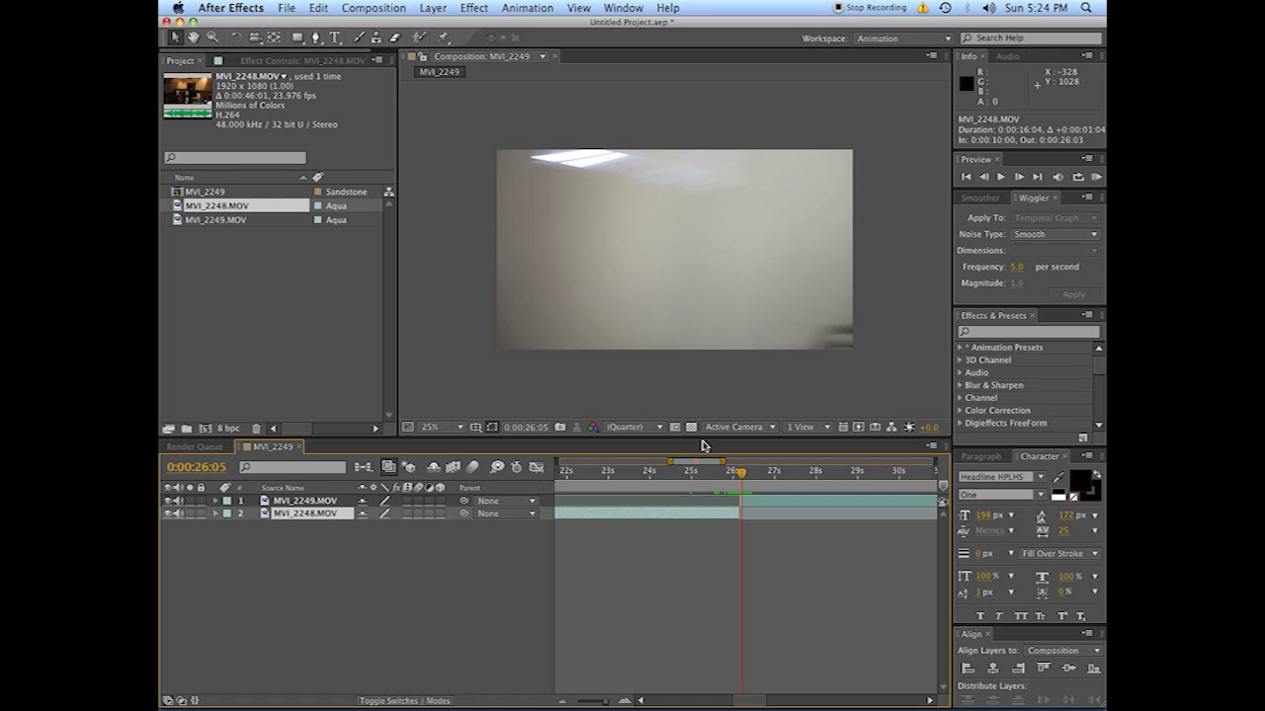
{"action": "key", "text": "Page_Up"}
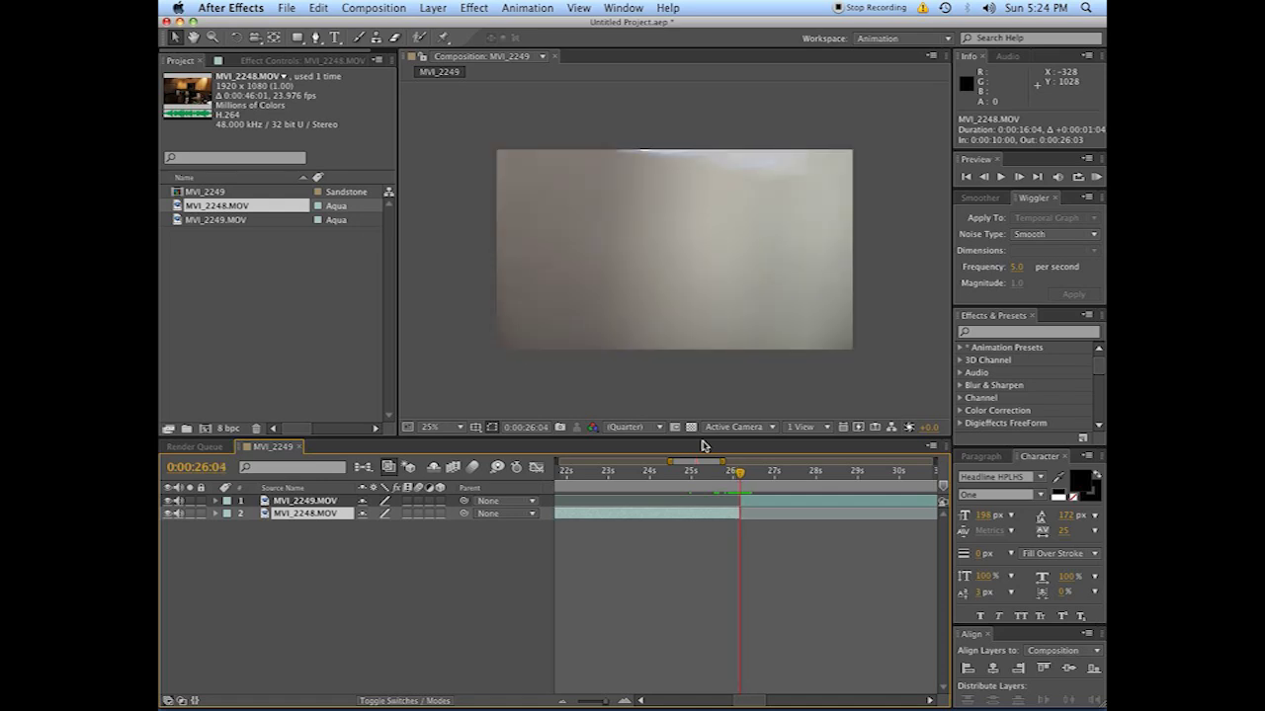
Extend the end of the MVI_2248.MOV layer to 0:00:26:08 so it overlaps the start of MVI_2249.MOV by a few frames.
{"action": "key", "text": "Page_Down"}
{"action": "key", "text": "Page_Down"}
{"action": "key", "text": "Page_Down"}
{"action": "key", "text": "Page_Down"}
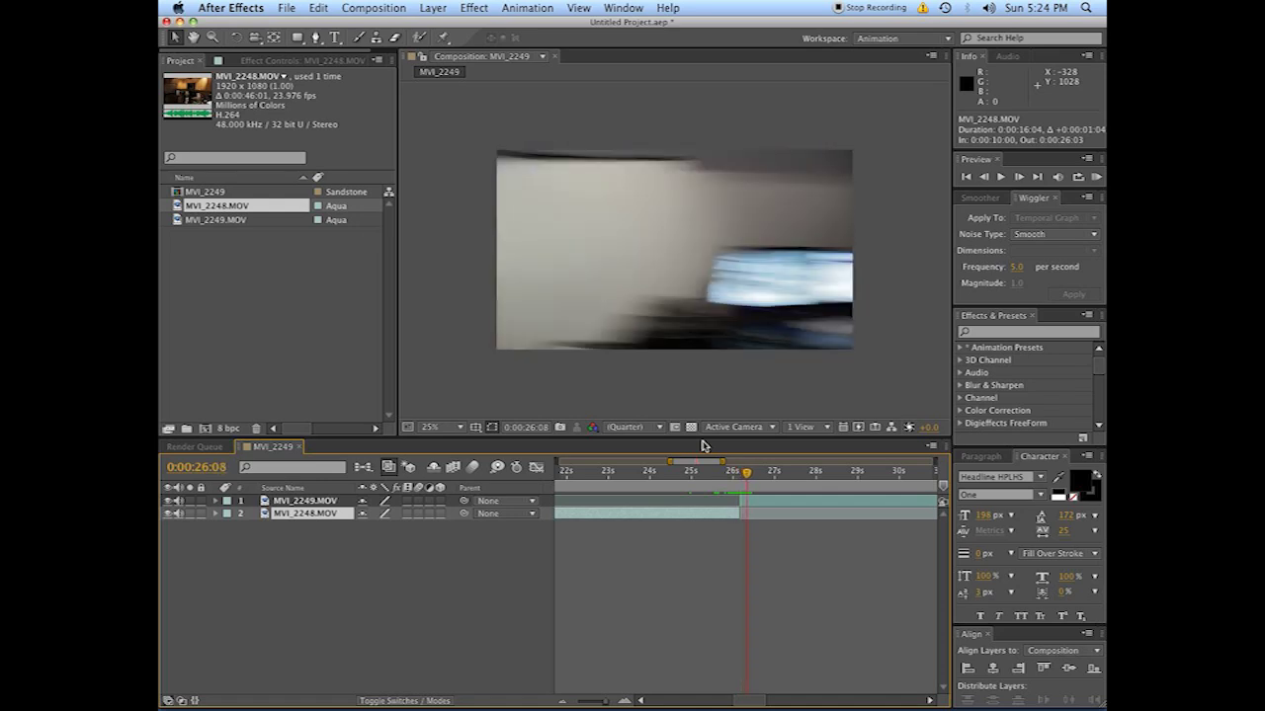
{"action": "left_click_drag", "start_coordinate": [739, 513], "coordinate": [742, 480]}
{"action": "left_click", "coordinate": [741, 543]}
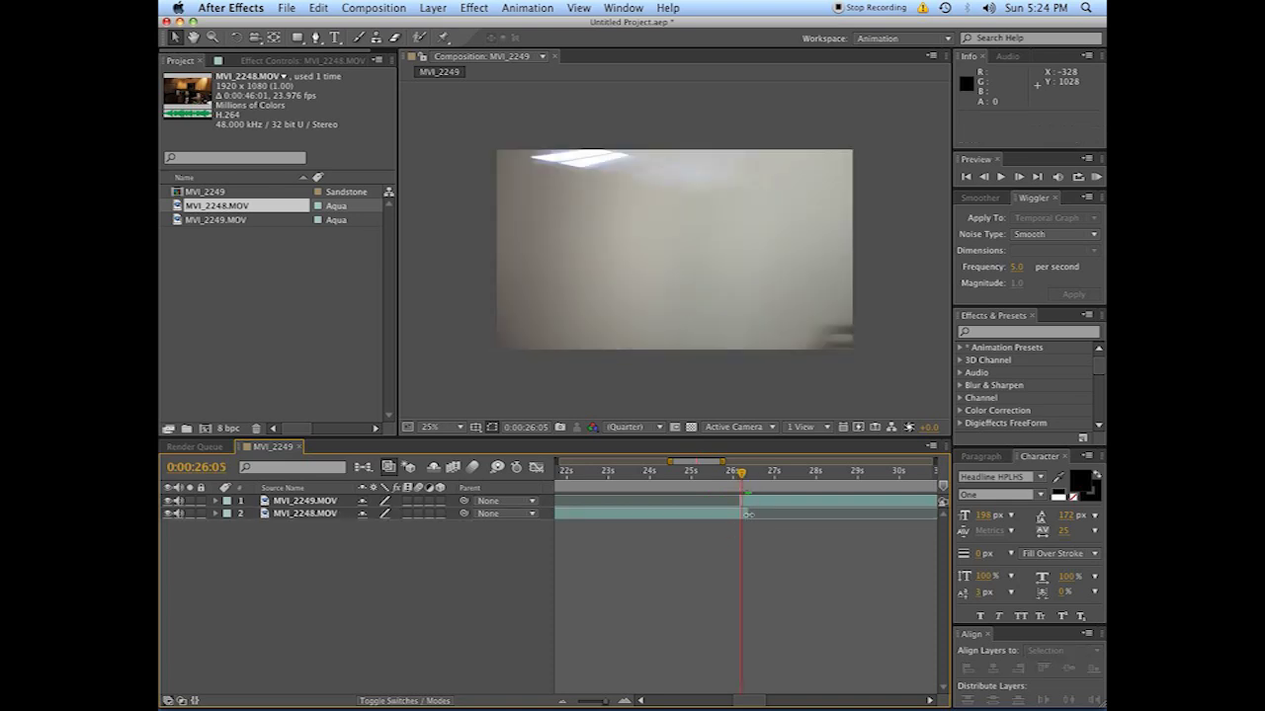
Find the Linear Wipe effect by searching for "linear" and apply it to the MVI_2249.MOV layer.
{"action": "key", "text": "z"}
{"action": "left_click", "coordinate": [624, 702]}
{"action": "left_click", "coordinate": [625, 703]}
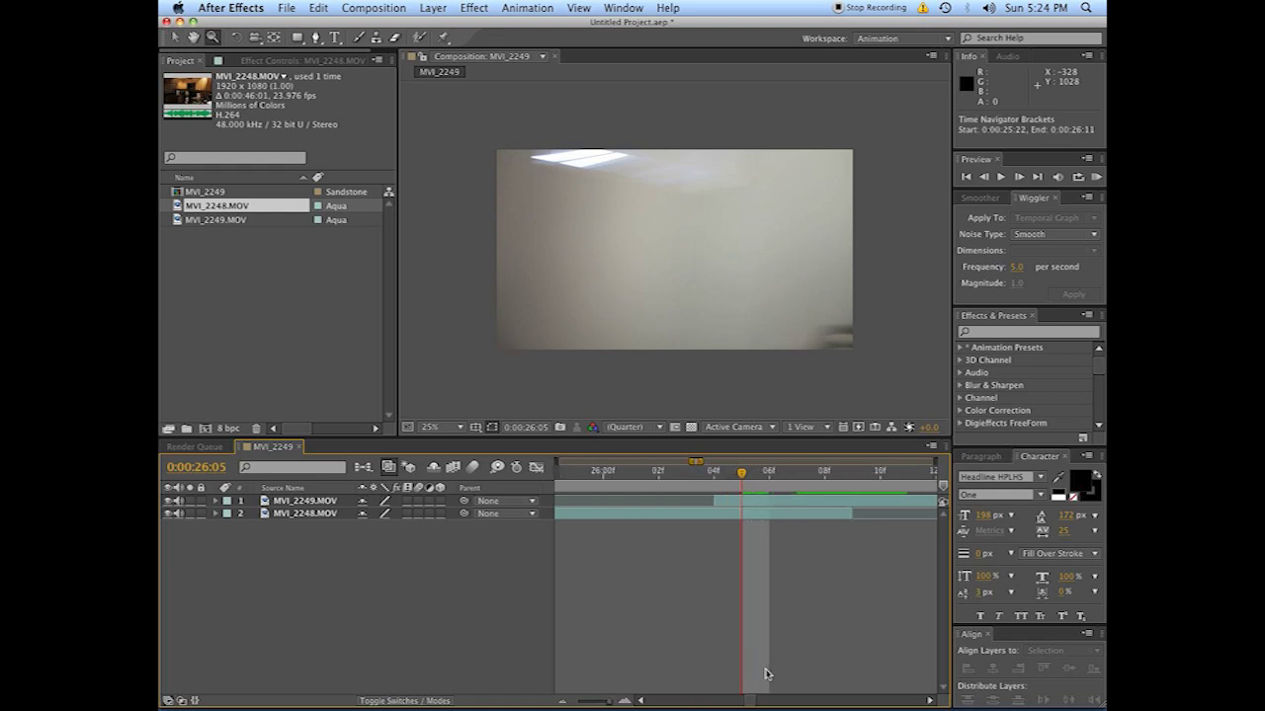
{"action": "left_click", "coordinate": [563, 703]}
{"action": "left_click", "coordinate": [562, 702]}
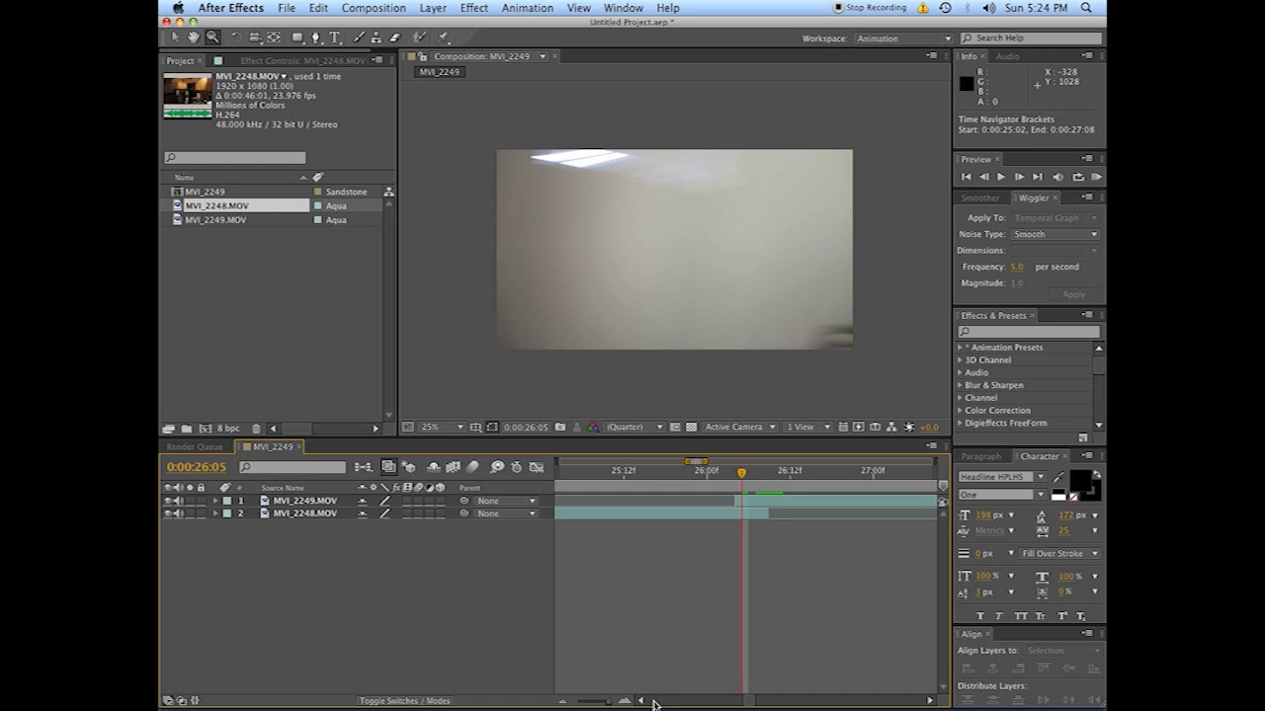
{"action": "left_click", "coordinate": [930, 703]}
{"action": "left_click", "coordinate": [930, 703]}
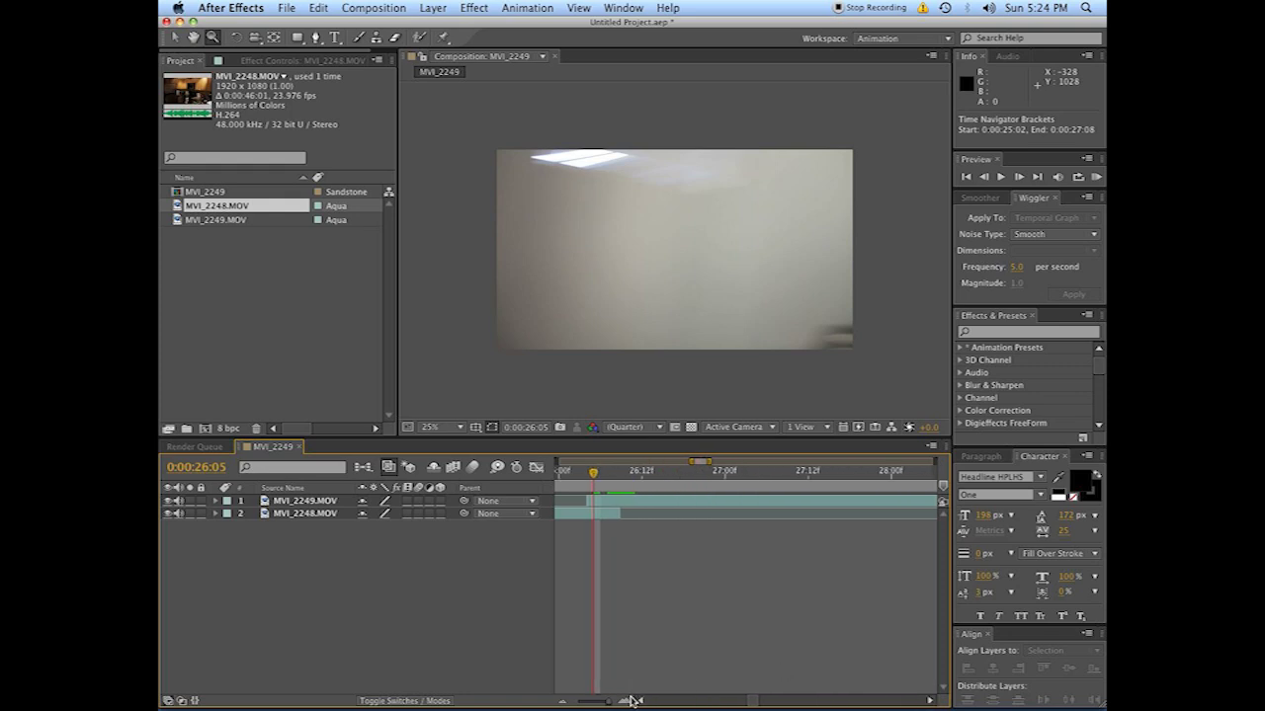
{"action": "left_click", "coordinate": [638, 701]}
{"action": "left_click", "coordinate": [691, 501]}
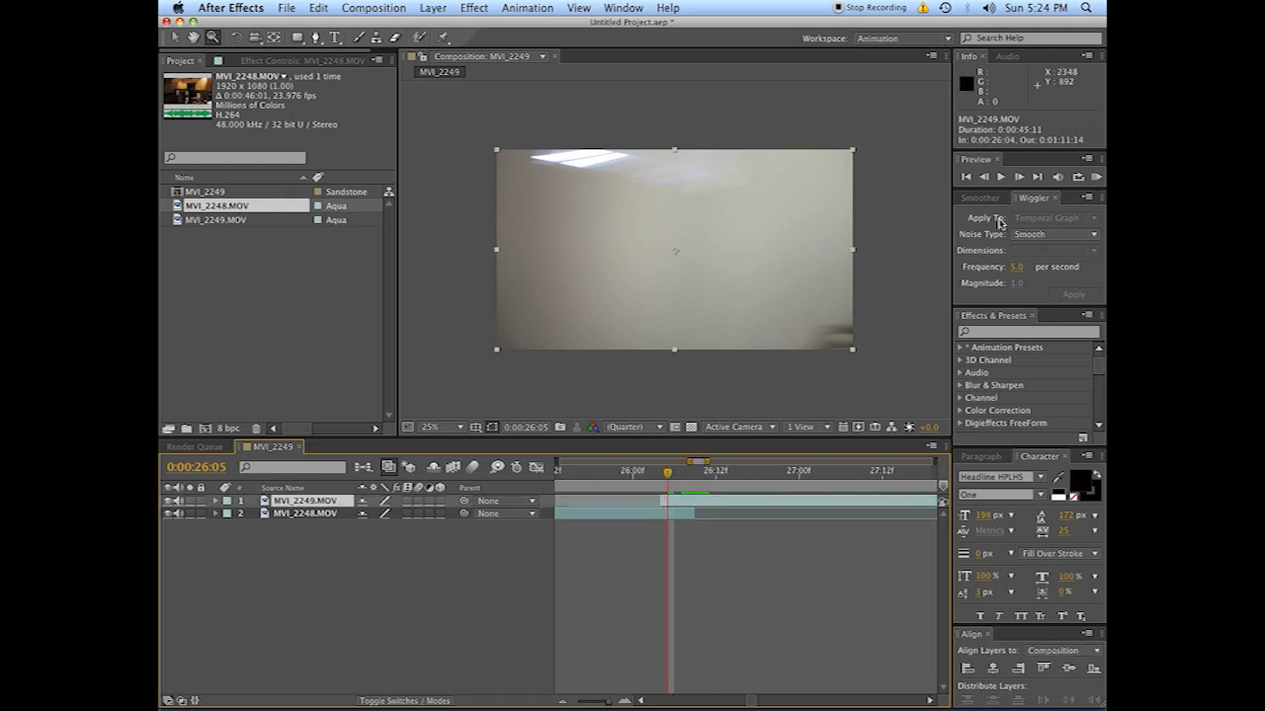
{"action": "left_click", "coordinate": [998, 333]}
{"action": "type", "text": "linear"}
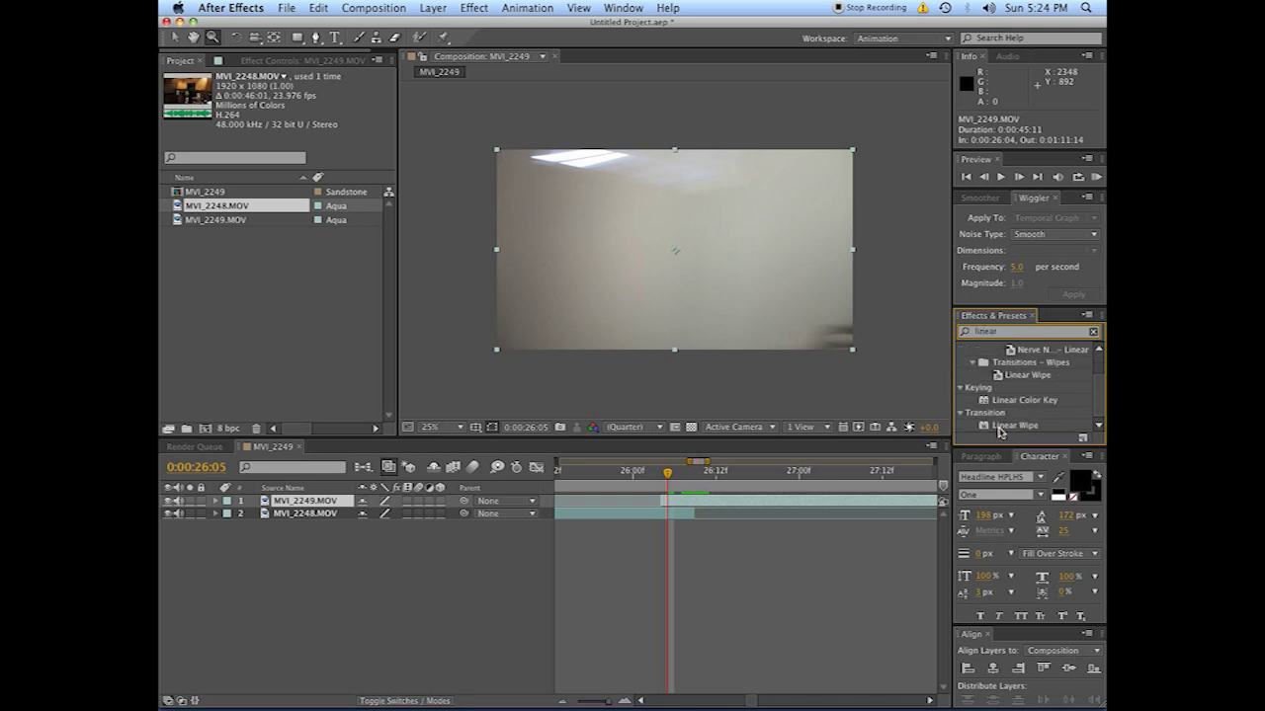
{"action": "double_click", "coordinate": [1001, 427]}
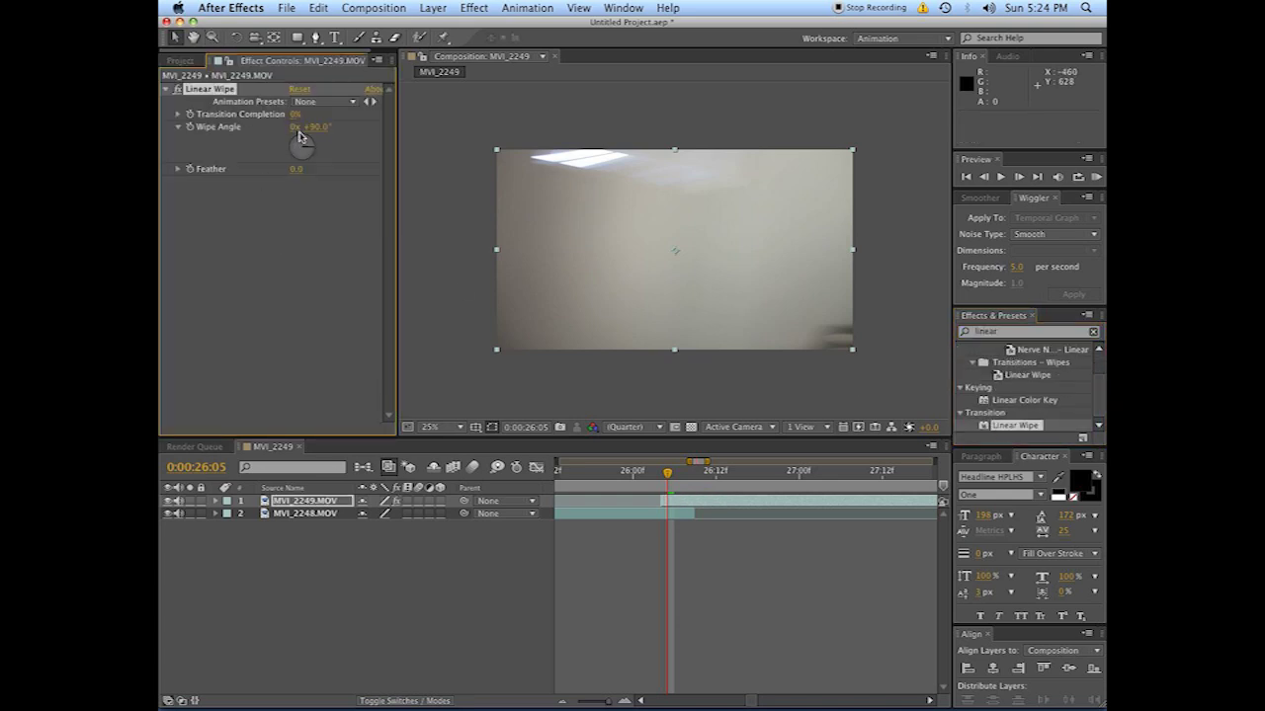
Keyframe the Linear Wipe's Transition Completion from 100% at 0:00:26:04 to 0% at 0:00:26:09.
{"action": "key", "text": "Page_Up"}
{"action": "key", "text": "Page_Up"}
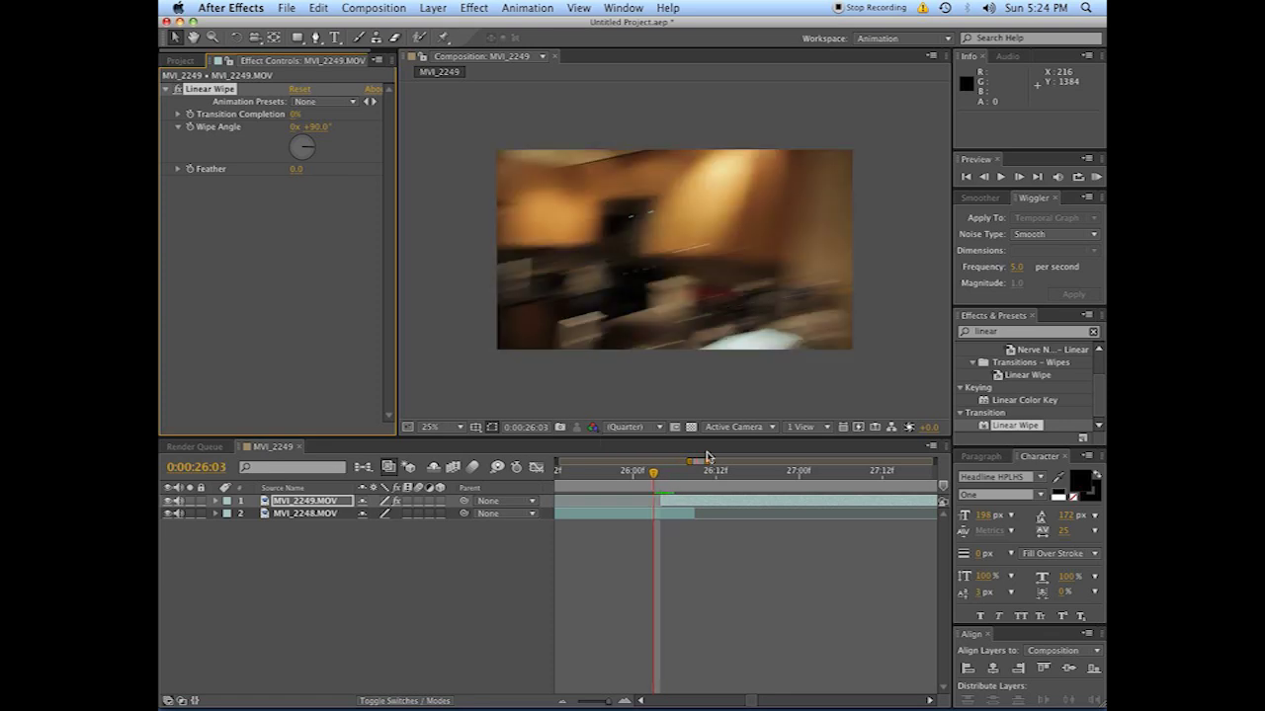
{"action": "key", "text": "Page_Down"}
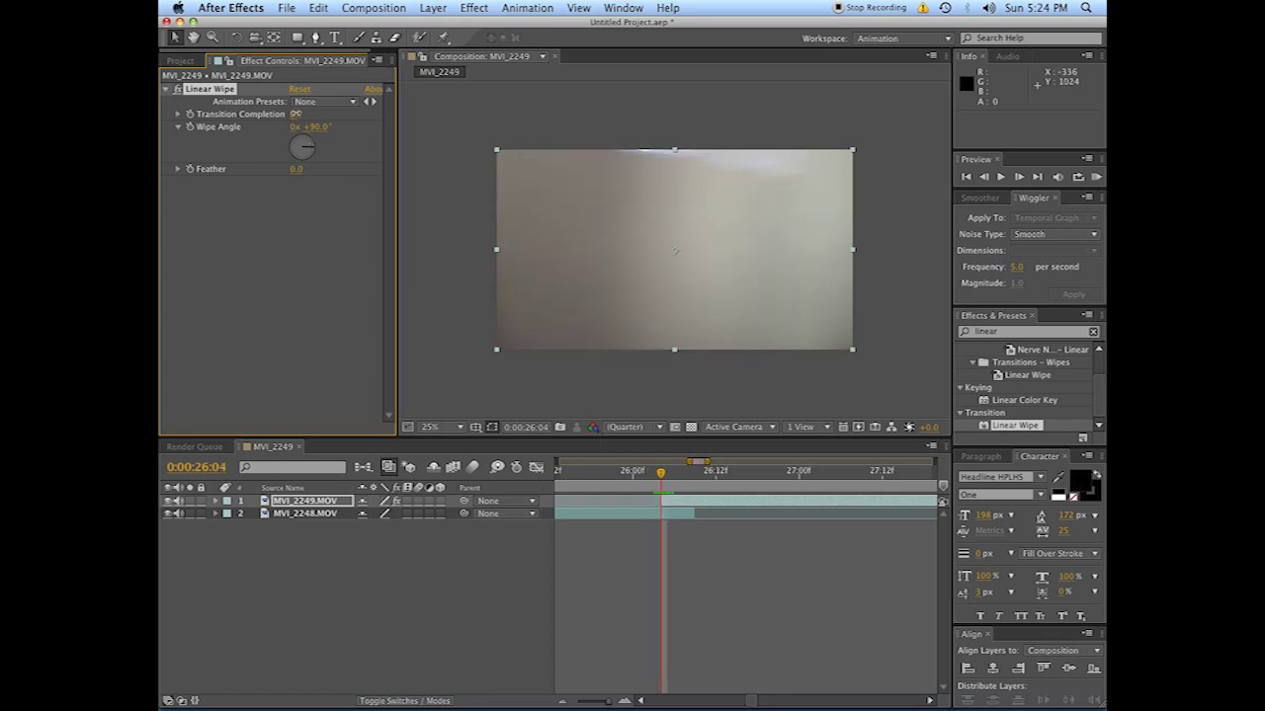
{"action": "left_click_drag", "start_coordinate": [296, 113], "coordinate": [373, 110]}
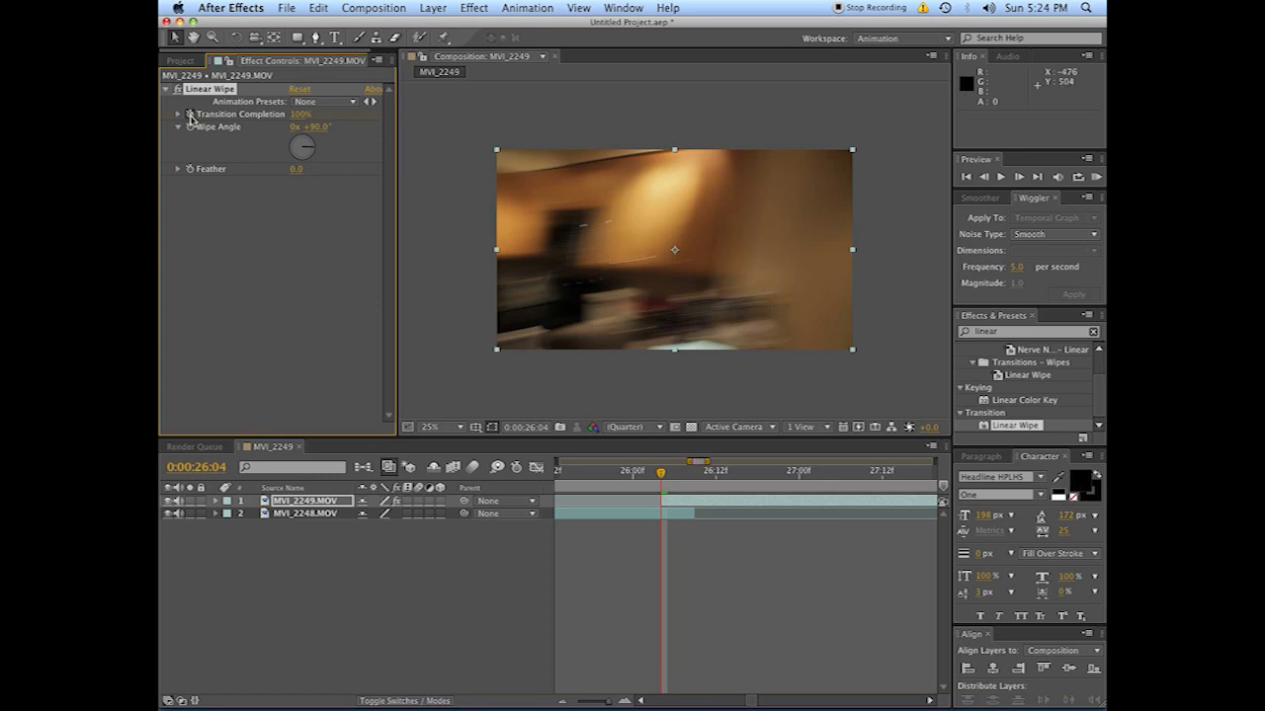
{"action": "key", "text": "space"}
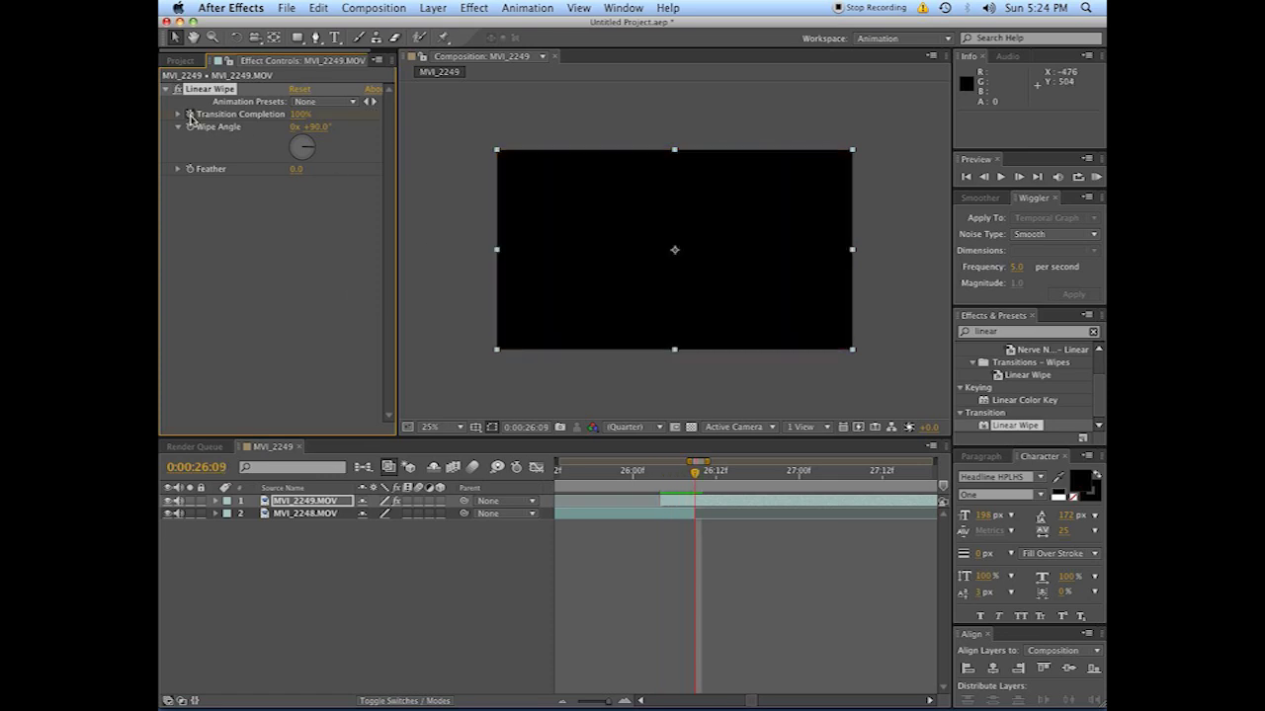
{"action": "left_click_drag", "start_coordinate": [295, 115], "coordinate": [166, 123]}
Step frame by frame through the wipe between the two clips to check the transition, and collapse the effect's properties.
{"action": "key", "text": "Page_Up"}
{"action": "key", "text": "Page_Up"}
{"action": "key", "text": "Page_Up"}
{"action": "key", "text": "Page_Up"}
{"action": "key", "text": "Page_Up"}
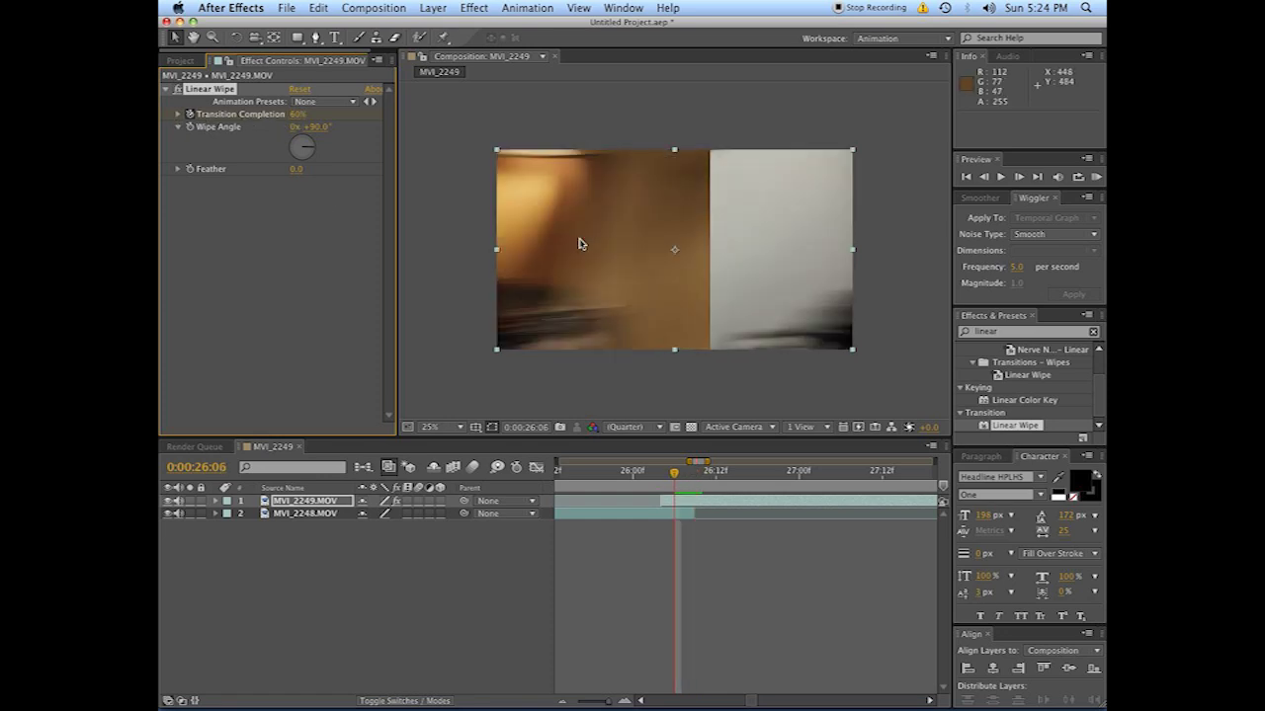
{"action": "key", "text": "Page_Down"}
{"action": "key", "text": "Page_Down"}
{"action": "key", "text": "Page_Down"}
{"action": "key", "text": "Page_Down"}
{"action": "key", "text": "Page_Up"}
{"action": "key", "text": "Page_Up"}
{"action": "key", "text": "Page_Up"}
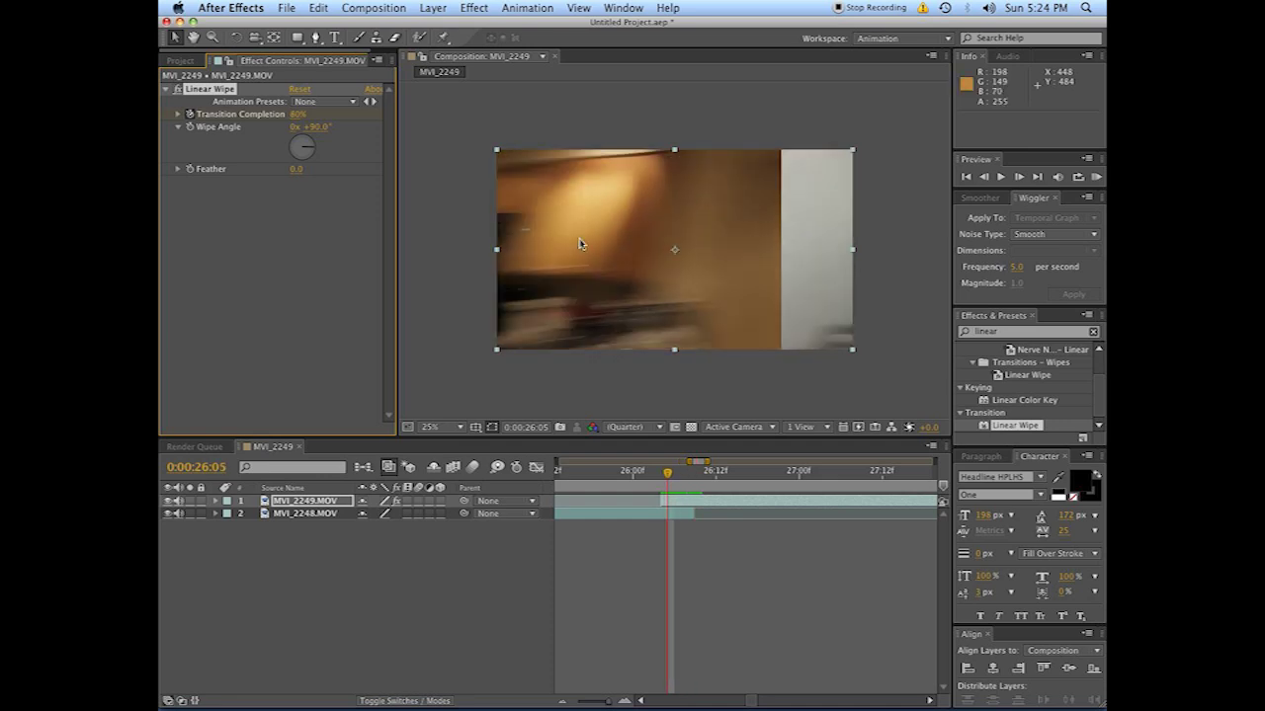
{"action": "key", "text": "Page_Down"}
{"action": "key", "text": "Page_Down"}
{"action": "key", "text": "Page_Up"}
{"action": "key", "text": "Page_Up"}
{"action": "key", "text": "Page_Down"}
{"action": "key", "text": "Page_Down"}
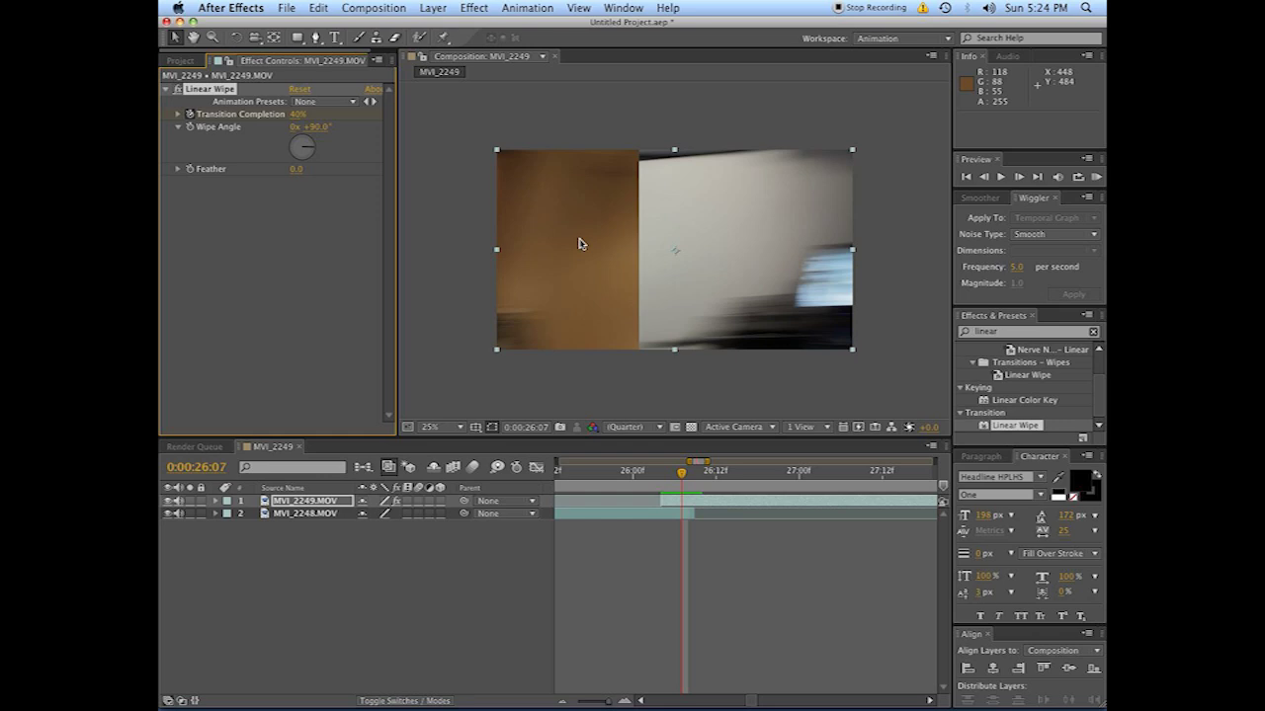
{"action": "key", "text": "super+grave"}
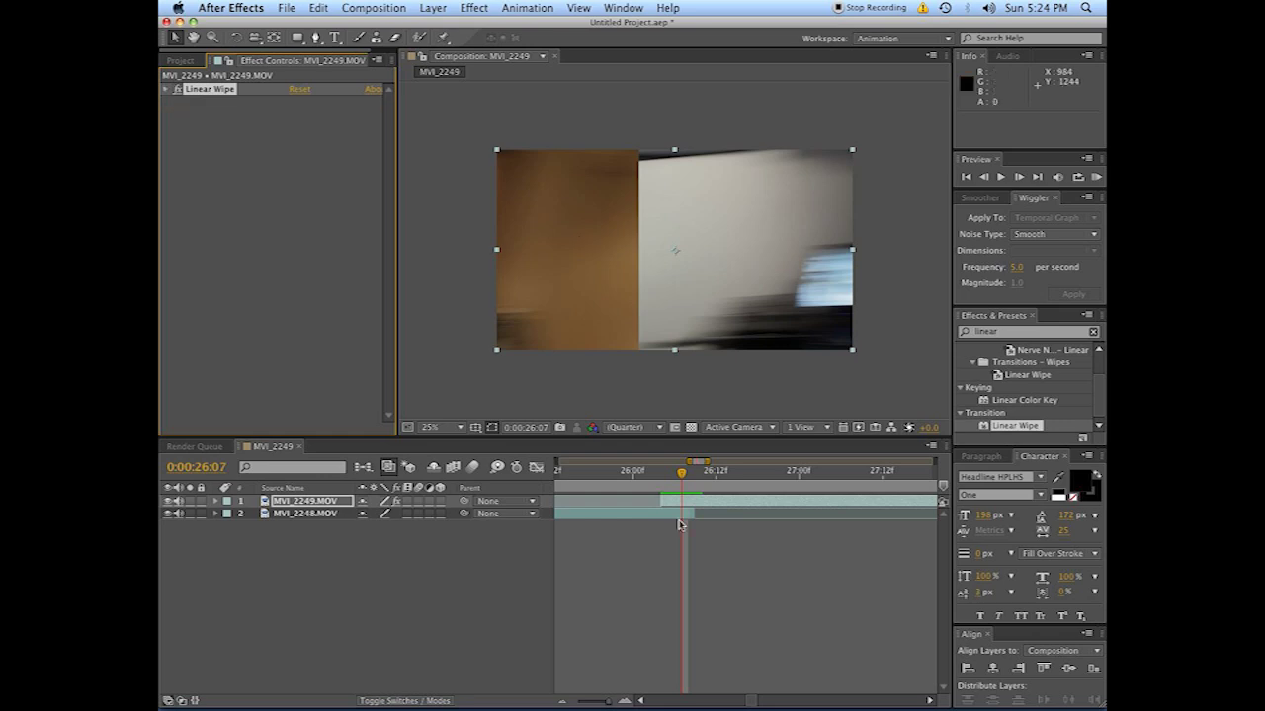
Step frame by frame back and forth across the wipe around 0:00:26:04 to 0:00:26:09 to examine the edge between the two clips.
{"action": "left_click_drag", "start_coordinate": [682, 475], "coordinate": [680, 479]}
{"action": "key", "text": "Page_Up"}
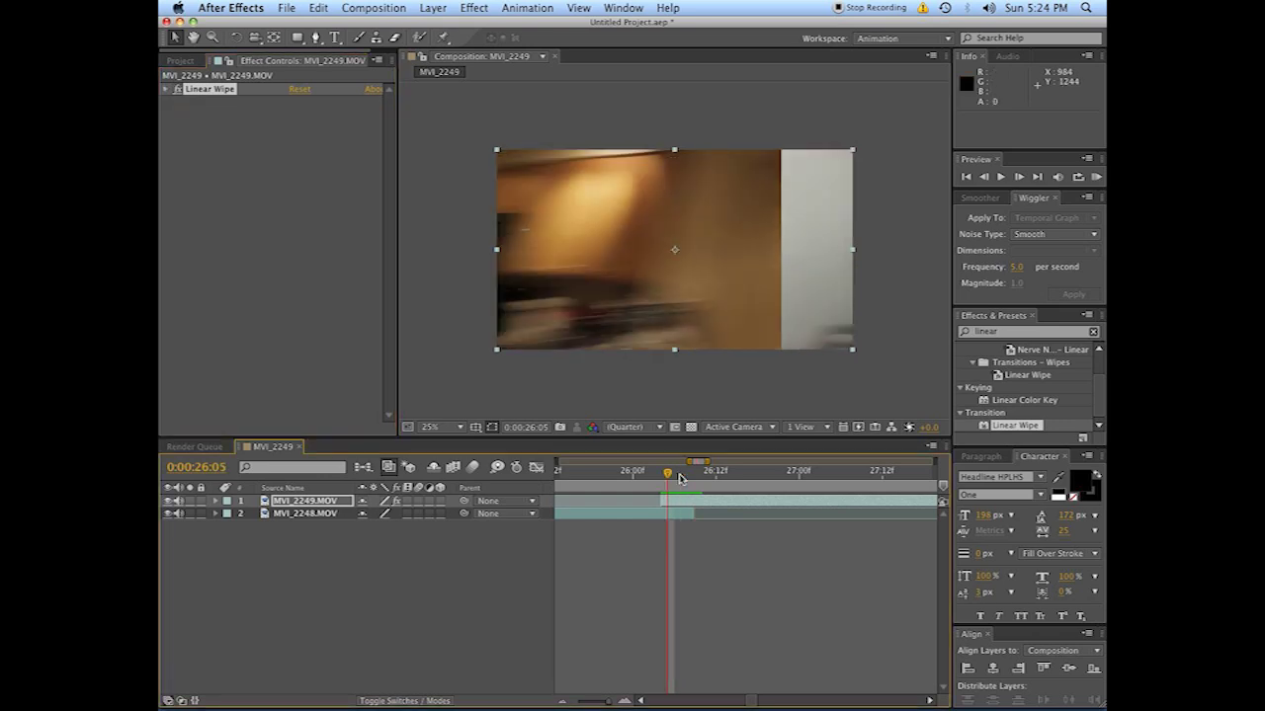
{"action": "key", "text": "Page_Down"}
{"action": "key", "text": "Page_Down"}
{"action": "key", "text": "Page_Up"}
{"action": "key", "text": "Page_Up"}
{"action": "key", "text": "Page_Down"}
{"action": "key", "text": "Page_Down"}
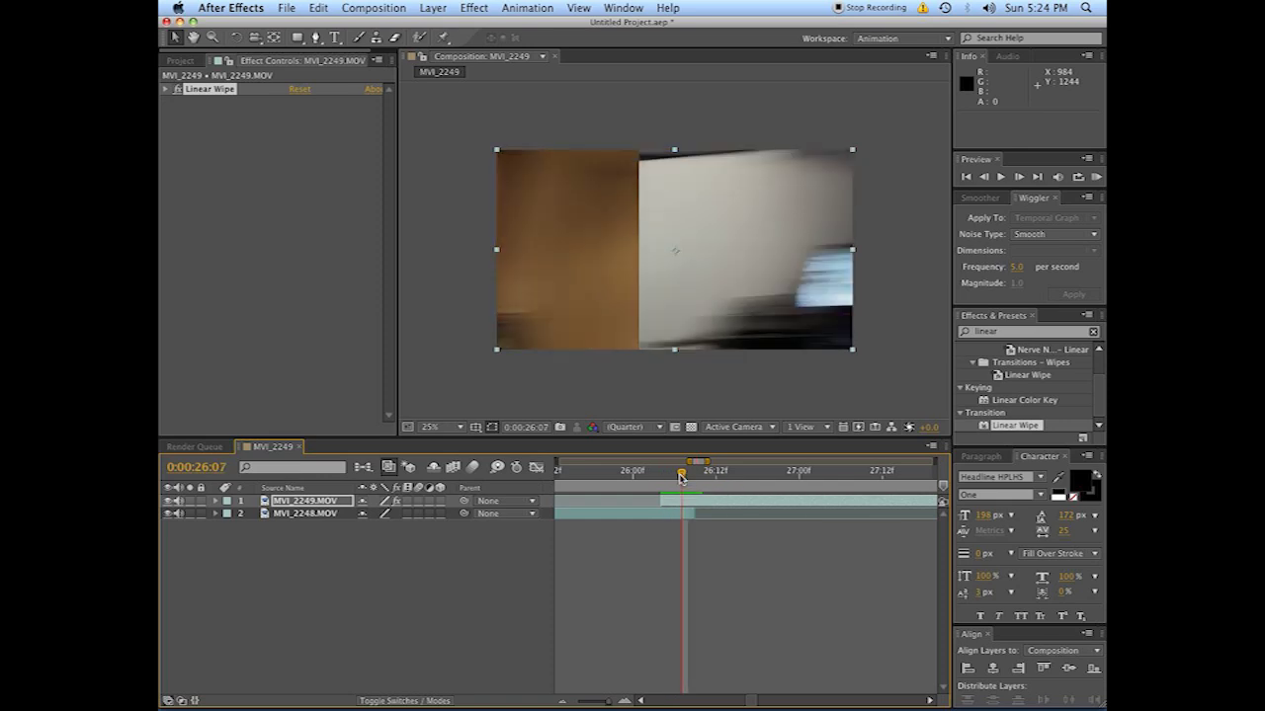
{"action": "key", "text": "Page_Down"}
{"action": "key", "text": "Page_Down"}
{"action": "key", "text": "Page_Up"}
{"action": "key", "text": "Page_Up"}
{"action": "key", "text": "Page_Up"}
{"action": "key", "text": "Page_Up"}
{"action": "key", "text": "Page_Up"}
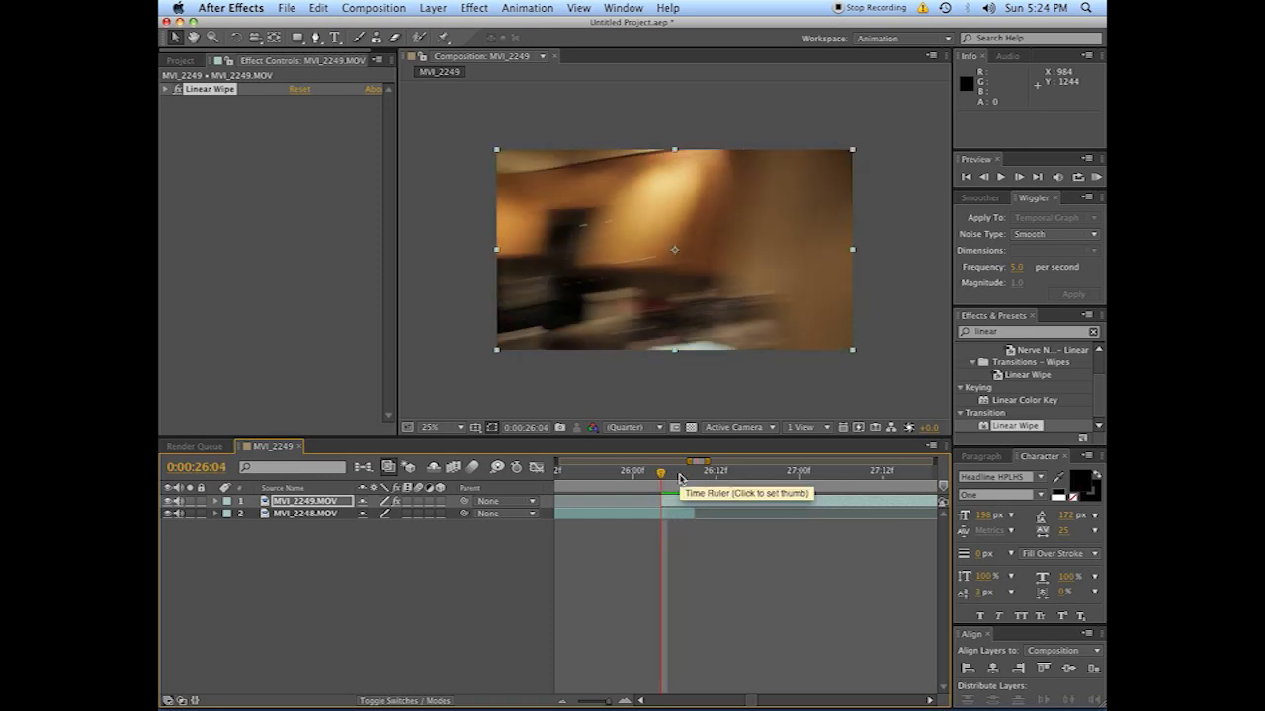
{"action": "key", "text": "Page_Down"}
{"action": "key", "text": "Page_Down"}
{"action": "key", "text": "Page_Down"}
{"action": "key", "text": "Page_Down"}
{"action": "key", "text": "Page_Down"}
{"action": "key", "text": "Page_Up"}
{"action": "key", "text": "Page_Up"}
{"action": "key", "text": "Page_Up"}
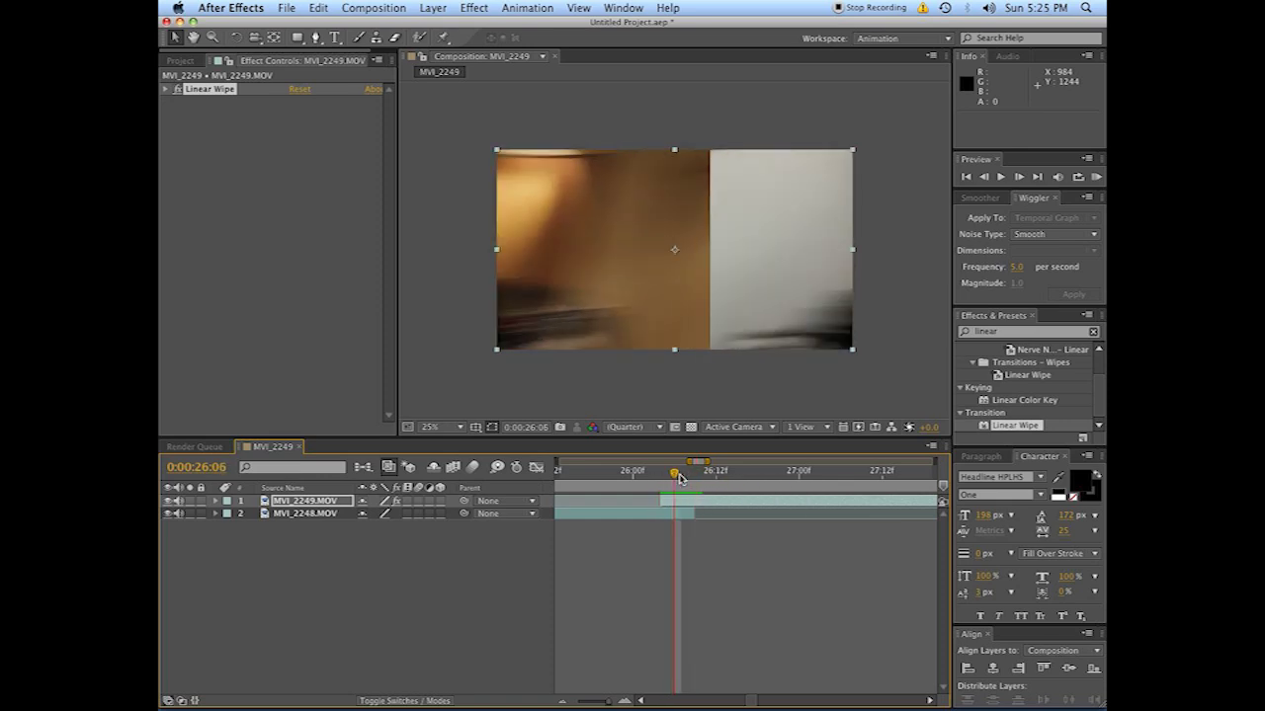
{"action": "key", "text": "Page_Down"}
{"action": "key", "text": "Page_Down"}
{"action": "key", "text": "Page_Up"}
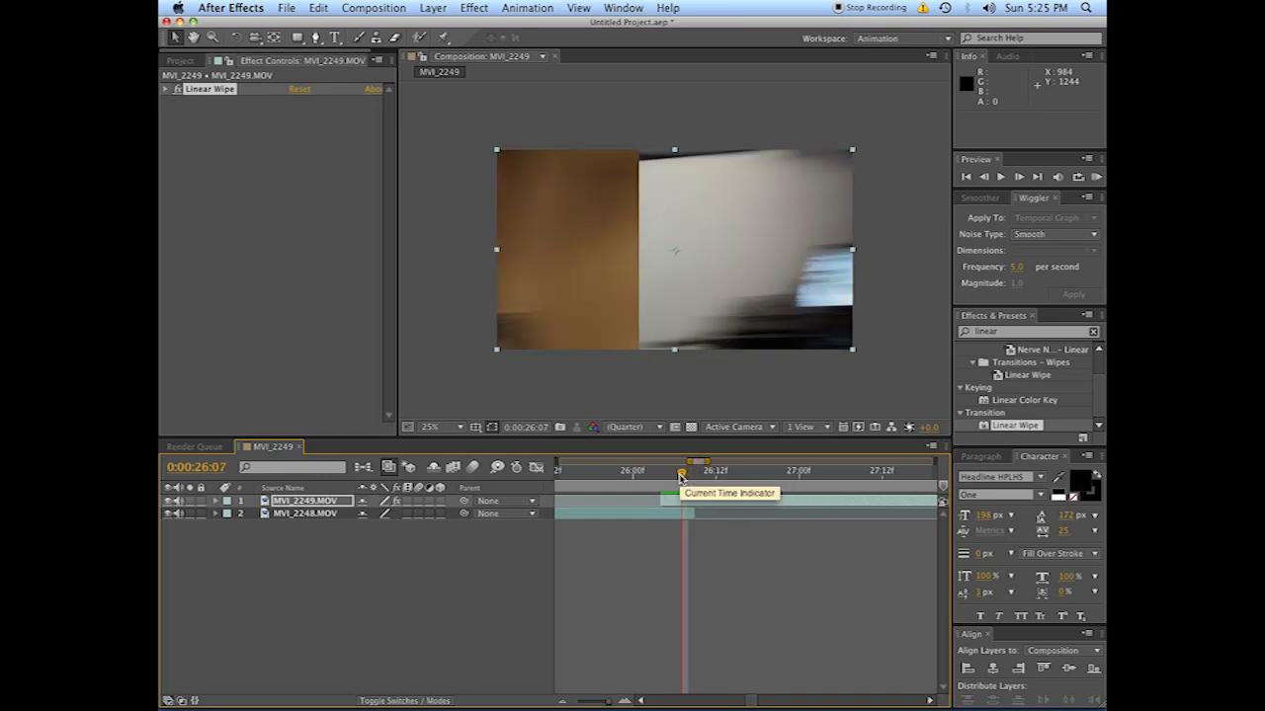
{"action": "key", "text": "Page_Up"}
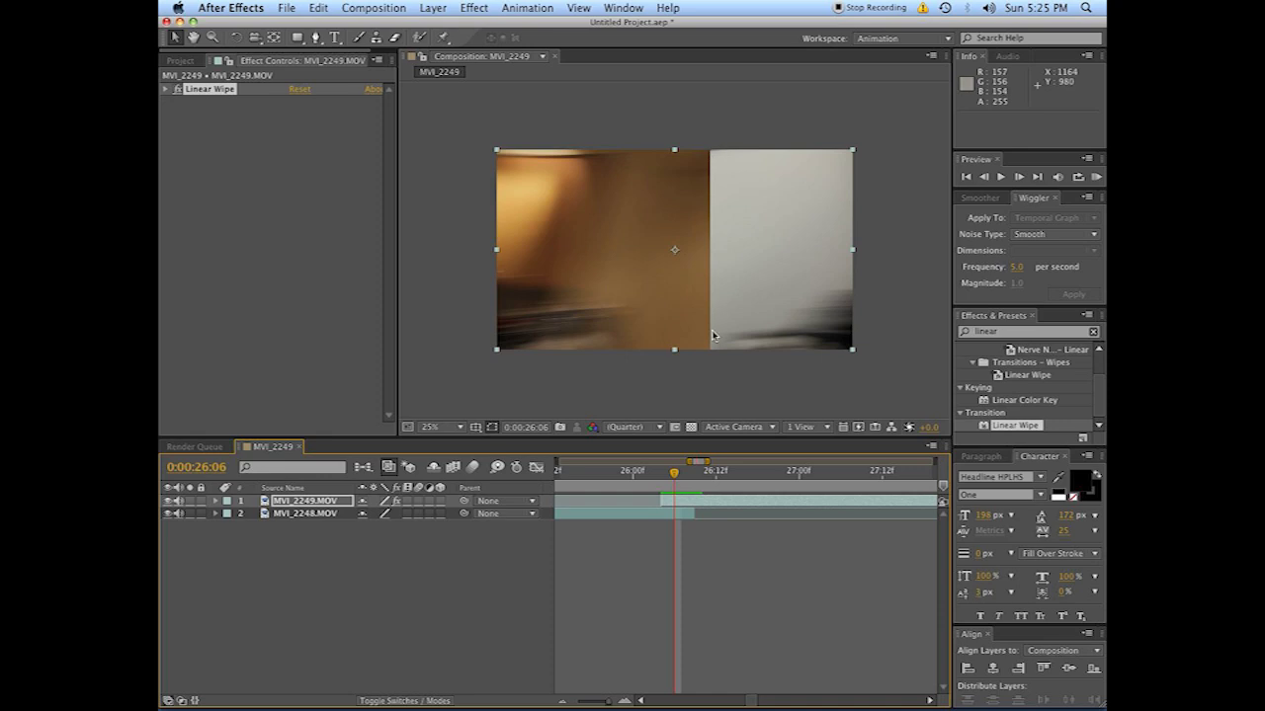
Expand the Linear Wipe settings on the MVI_2249.MOV layer and set the Feather to 1080.
{"action": "left_click", "coordinate": [686, 506]}
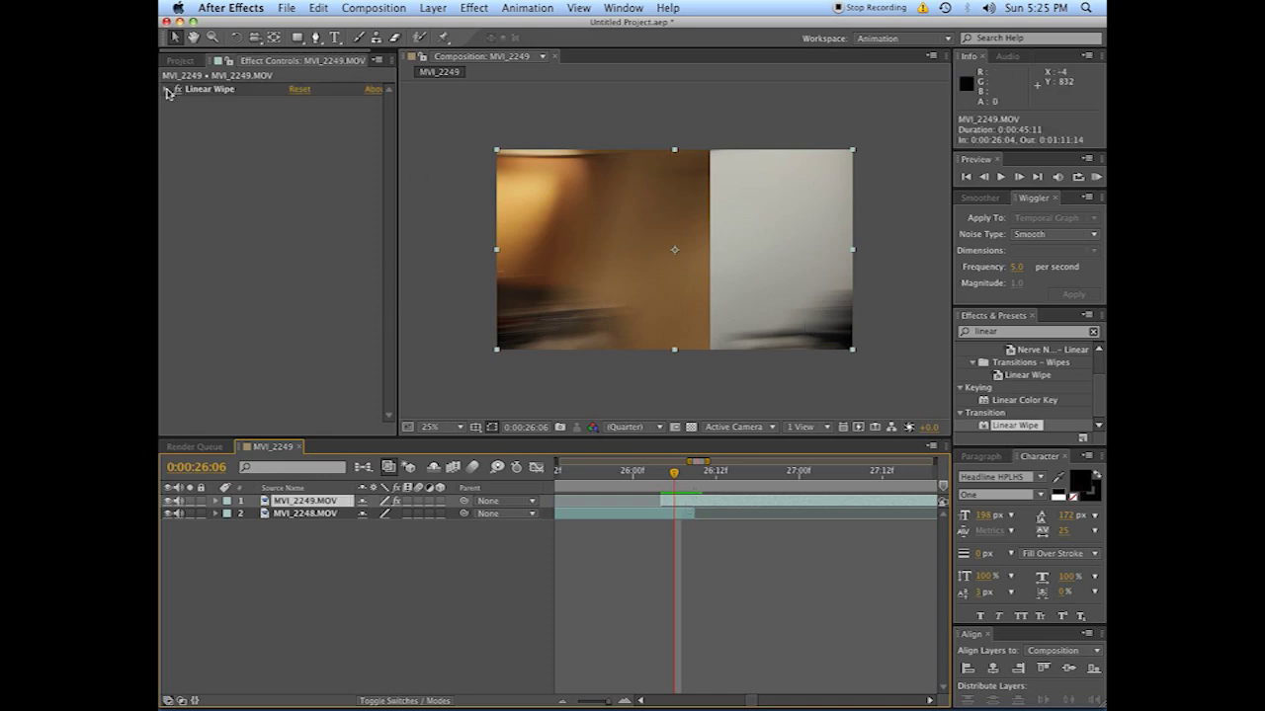
{"action": "left_click", "coordinate": [167, 90]}
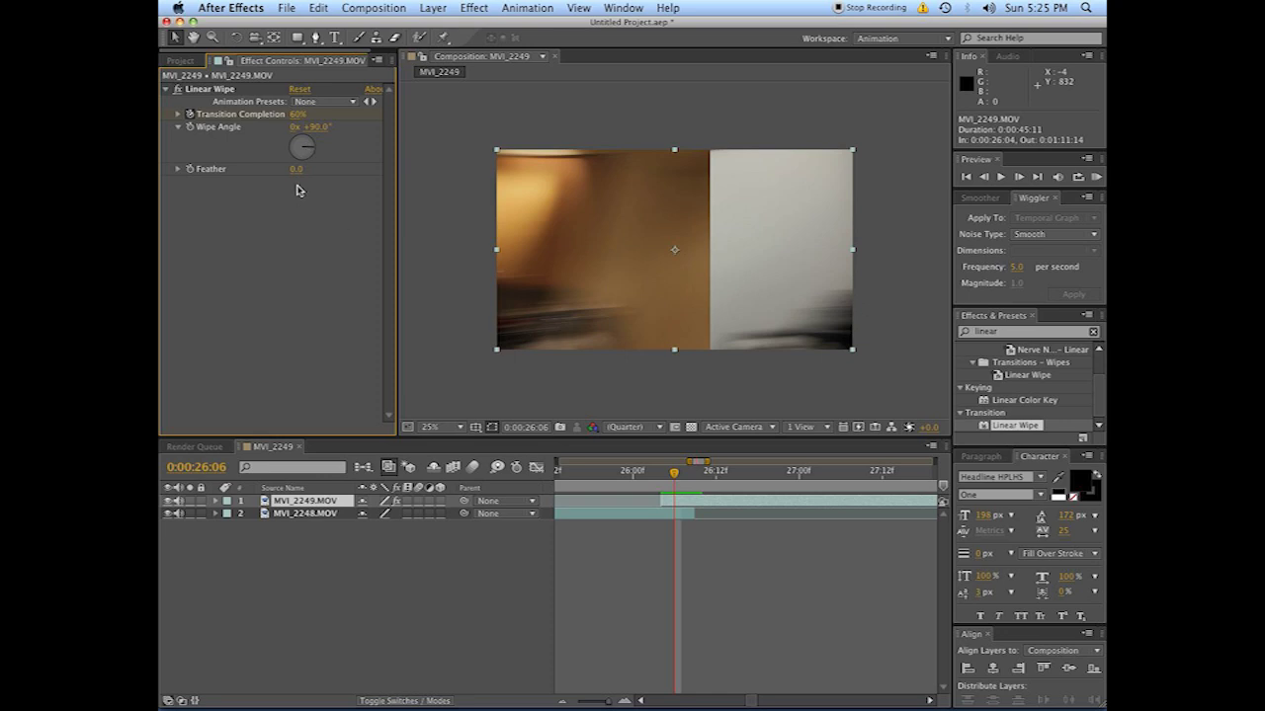
{"action": "left_click_drag", "start_coordinate": [296, 169], "coordinate": [403, 168]}
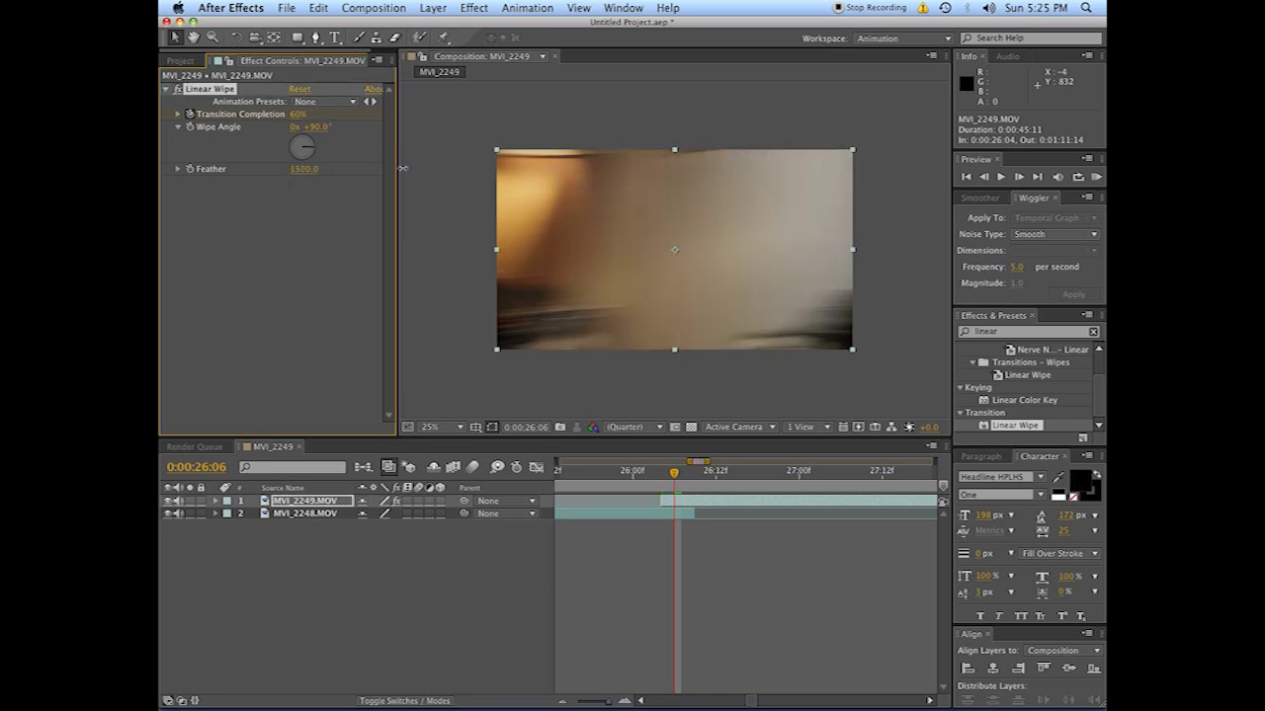
{"action": "left_click", "coordinate": [303, 169]}
{"action": "type", "text": "1080"}
{"action": "key", "text": "Return"}
Scrub and play through the feathered wipe to check how softly the two clips blend.
{"action": "mouse_move", "coordinate": [678, 478]}
{"action": "left_mouse_down"}
{"action": "mouse_move", "coordinate": [692, 478]}
{"action": "mouse_move", "coordinate": [650, 480]}
{"action": "mouse_move", "coordinate": [708, 479]}
{"action": "mouse_move", "coordinate": [668, 480]}
{"action": "left_mouse_up"}
{"action": "key", "text": "space"}
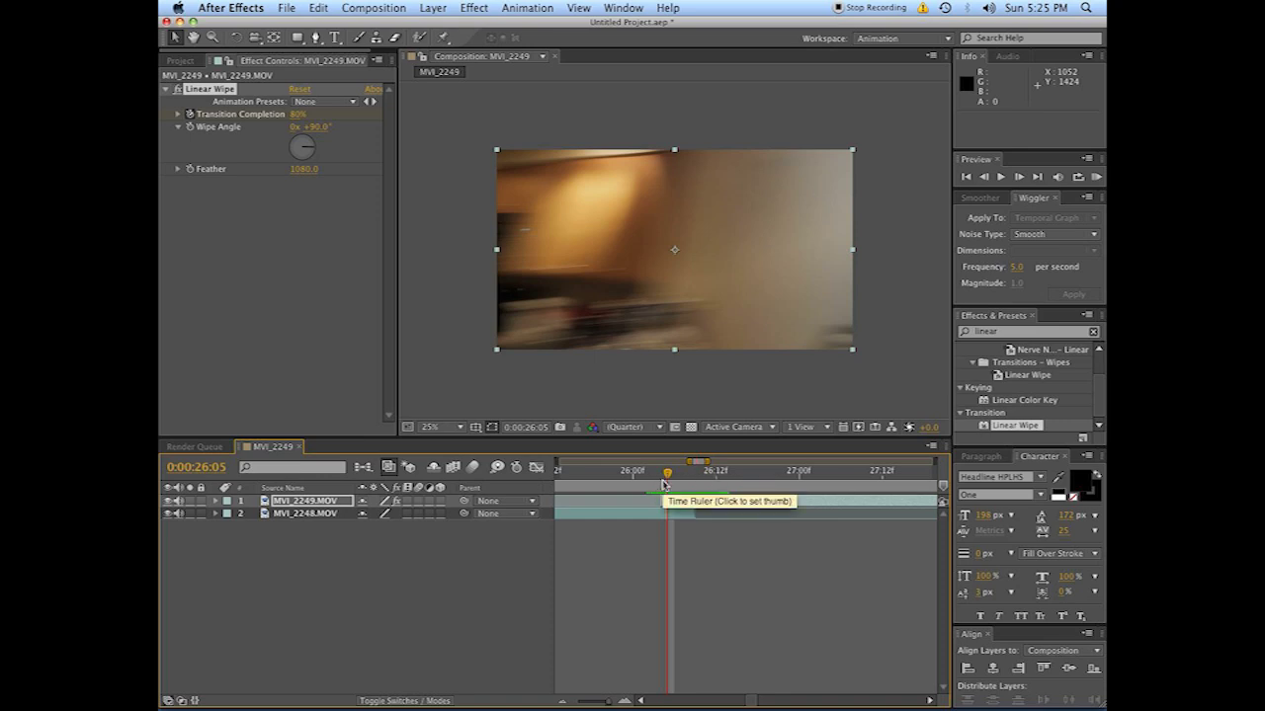
{"action": "left_click_drag", "start_coordinate": [661, 475], "coordinate": [682, 509]}
Reveal the MVI_2249.MOV layer's Opacity and set it to 0% at 0:00:26:04.
{"action": "left_click", "coordinate": [682, 509]}
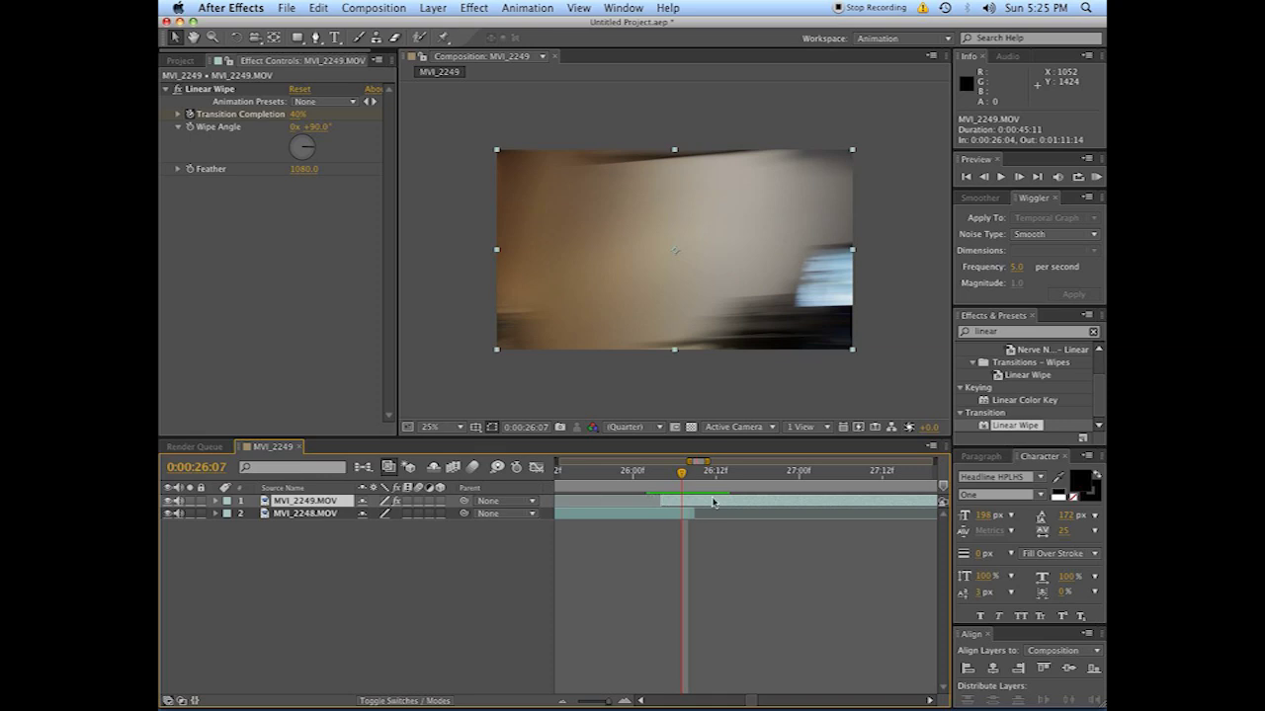
{"action": "key", "text": "t"}
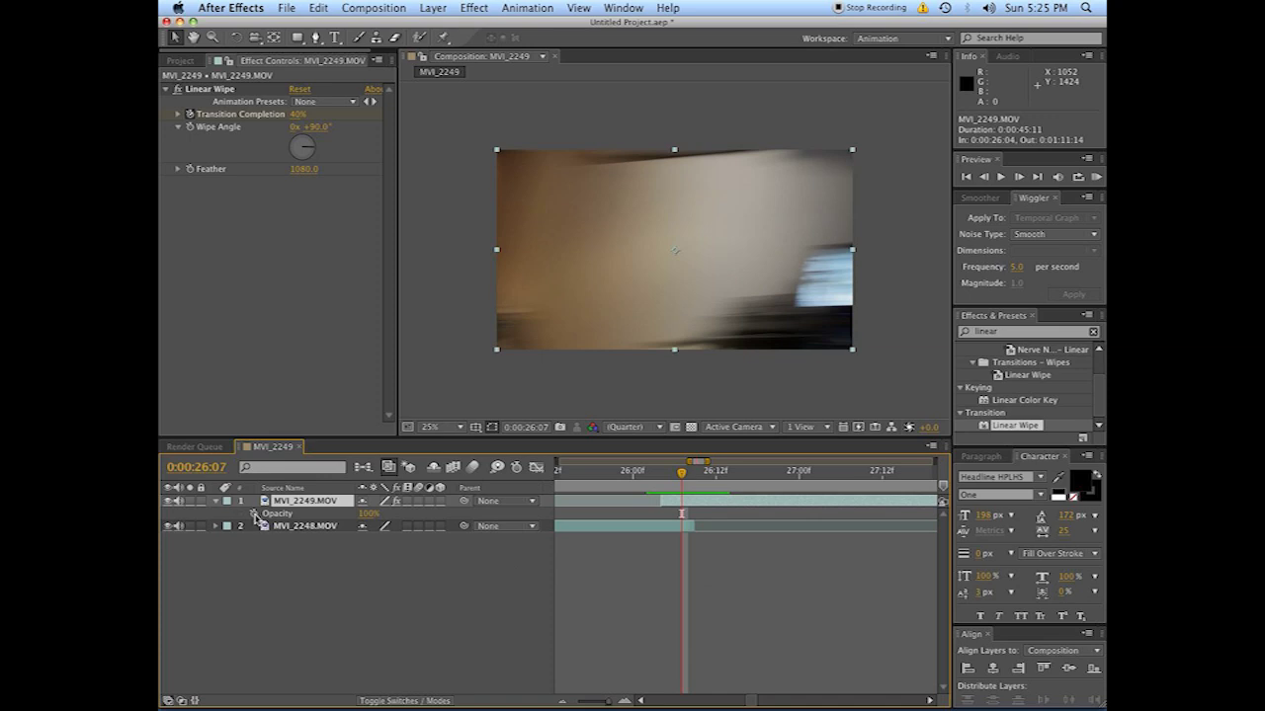
{"action": "mouse_move", "coordinate": [676, 477]}
{"action": "left_mouse_down"}
{"action": "mouse_move", "coordinate": [652, 479]}
{"action": "mouse_move", "coordinate": [668, 481]}
{"action": "left_mouse_up"}
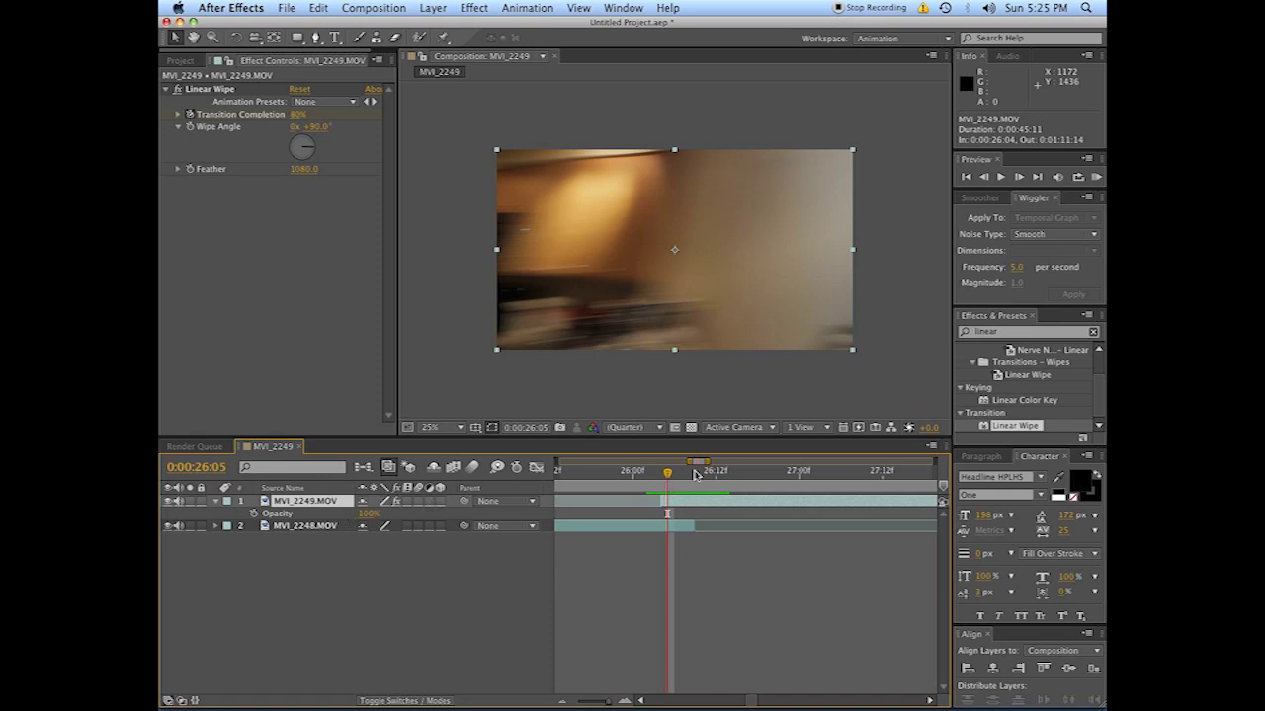
{"action": "key", "text": "Page_Up"}
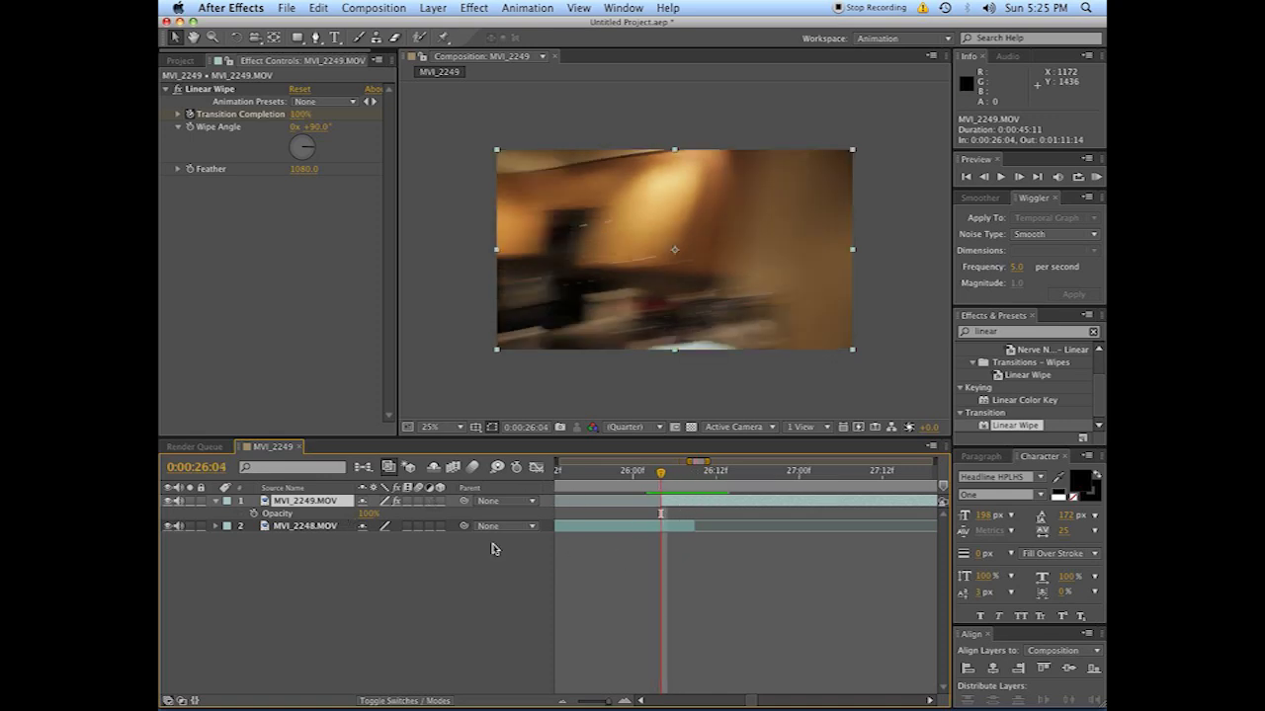
{"action": "left_click", "coordinate": [368, 514]}
{"action": "type", "text": "0"}
{"action": "key", "text": "Return"}
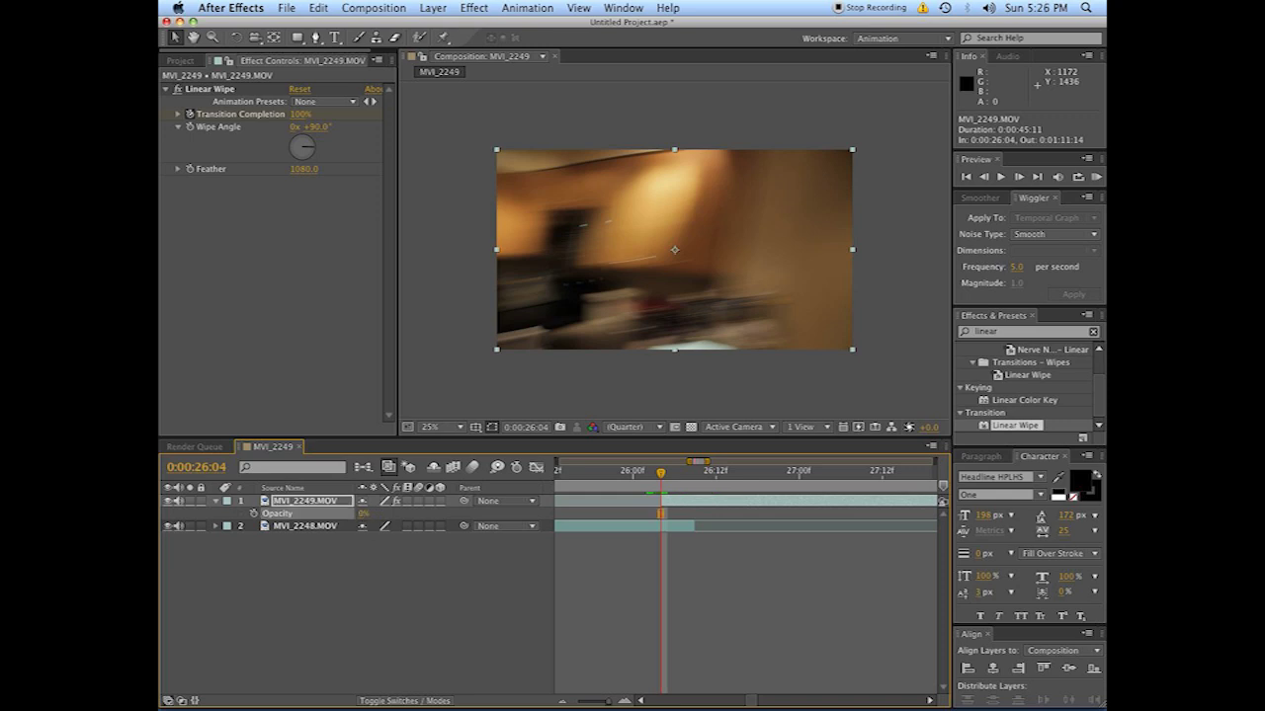
Keyframe the MVI_2249.MOV layer's Opacity at 100% at 0:00:26:08 and 0% at 0:00:26:04, and show all its keyframed properties.
{"action": "key", "text": "Page_Down"}
{"action": "key", "text": "Page_Down"}
{"action": "key", "text": "Page_Down"}
{"action": "key", "text": "Page_Down"}
{"action": "key", "text": "Page_Down"}
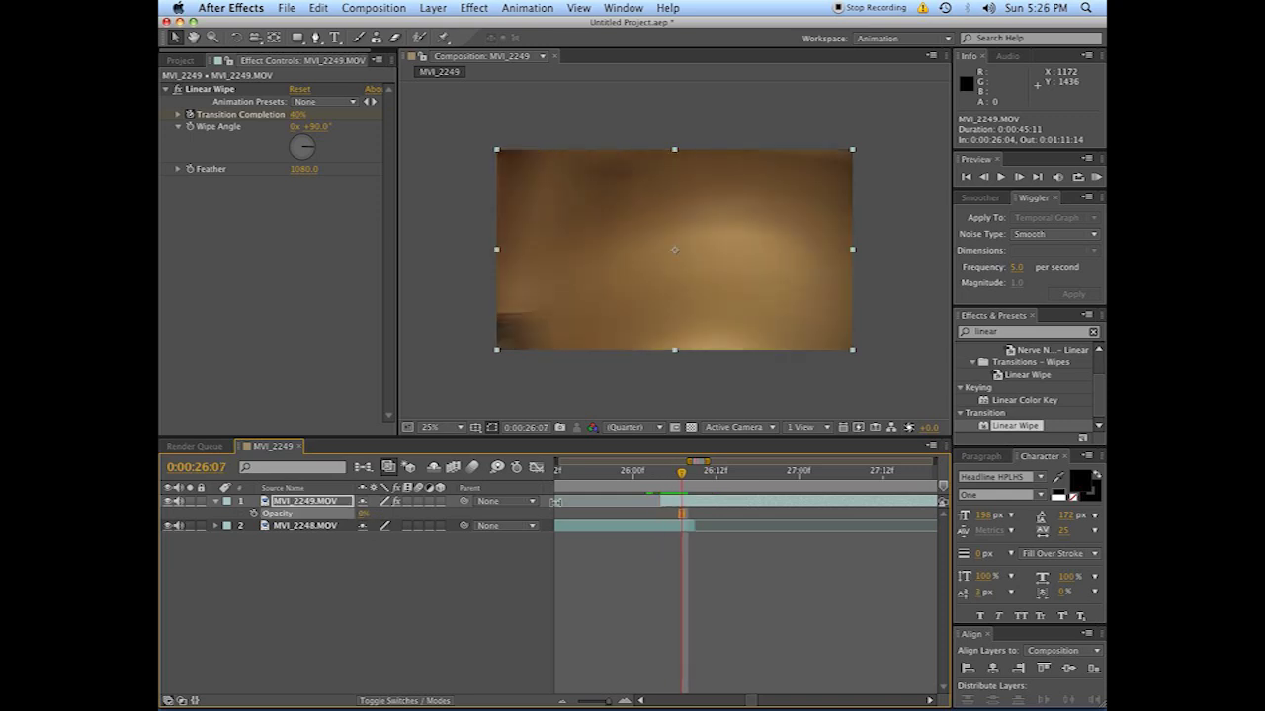
{"action": "key", "text": "Page_Up"}
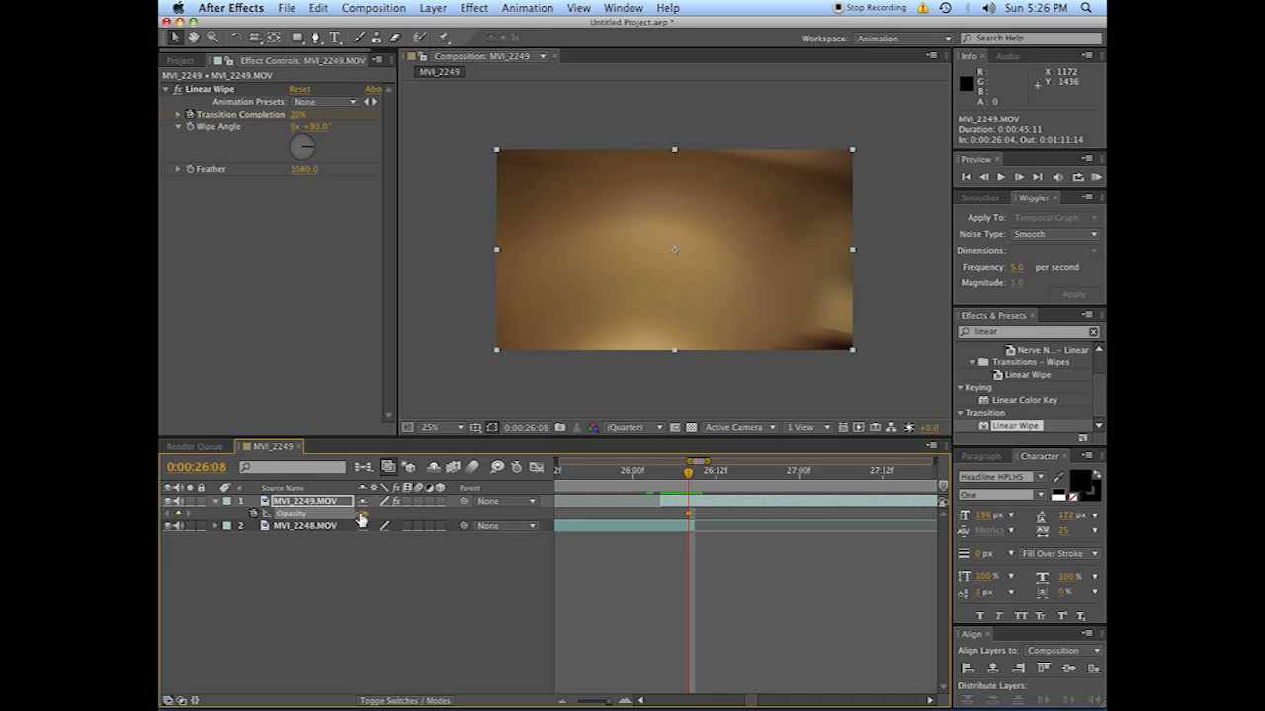
{"action": "left_click_drag", "start_coordinate": [364, 514], "coordinate": [519, 512]}
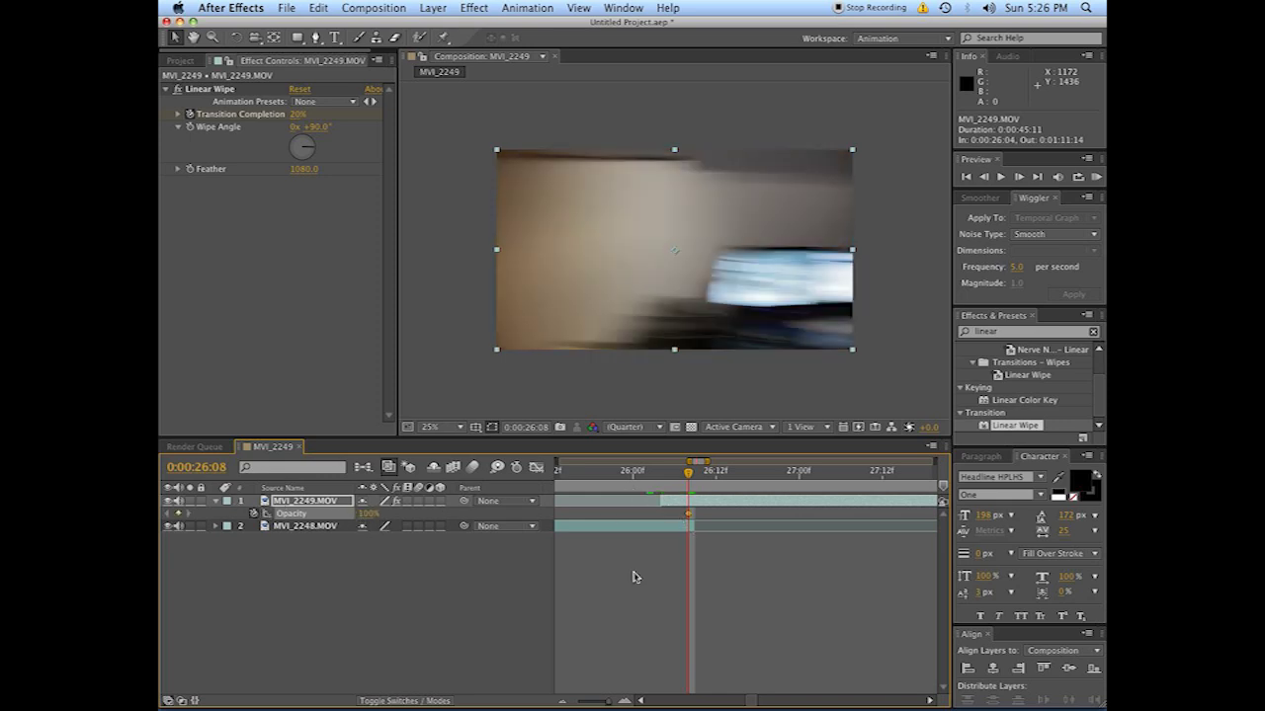
{"action": "left_click_drag", "start_coordinate": [678, 481], "coordinate": [663, 486]}
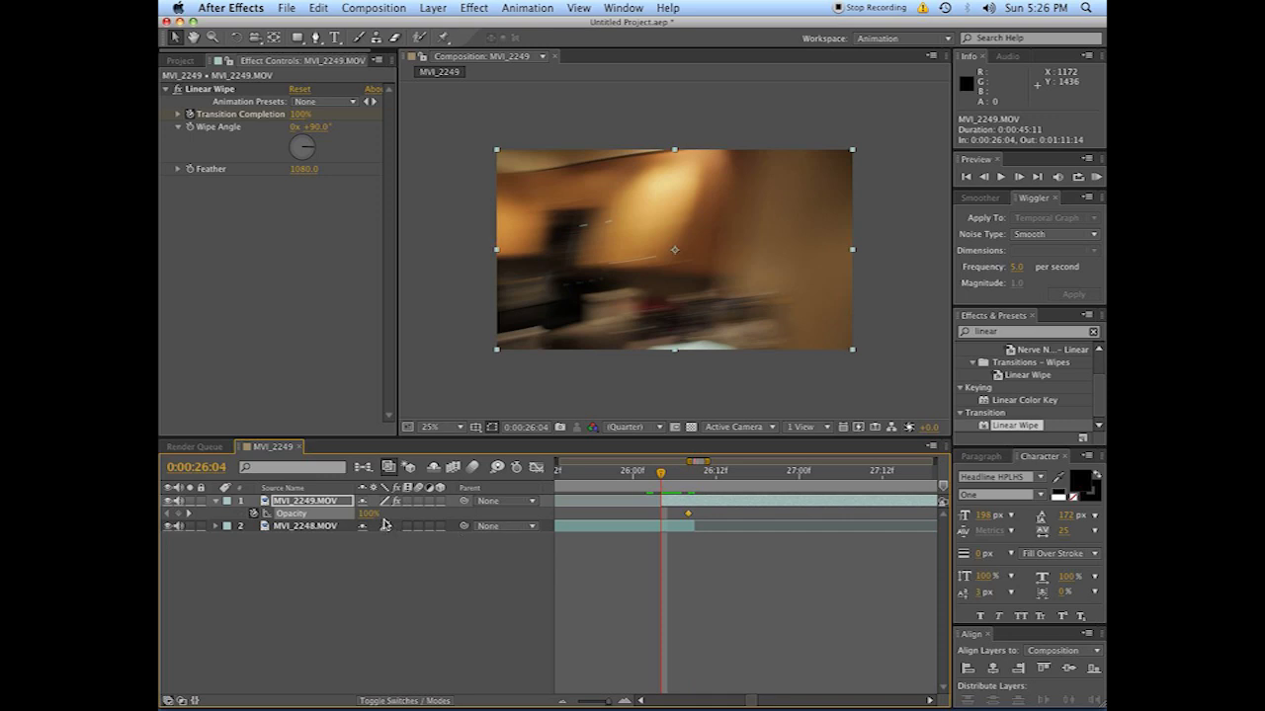
{"action": "left_click_drag", "start_coordinate": [371, 515], "coordinate": [183, 515]}
{"action": "key", "text": "u"}
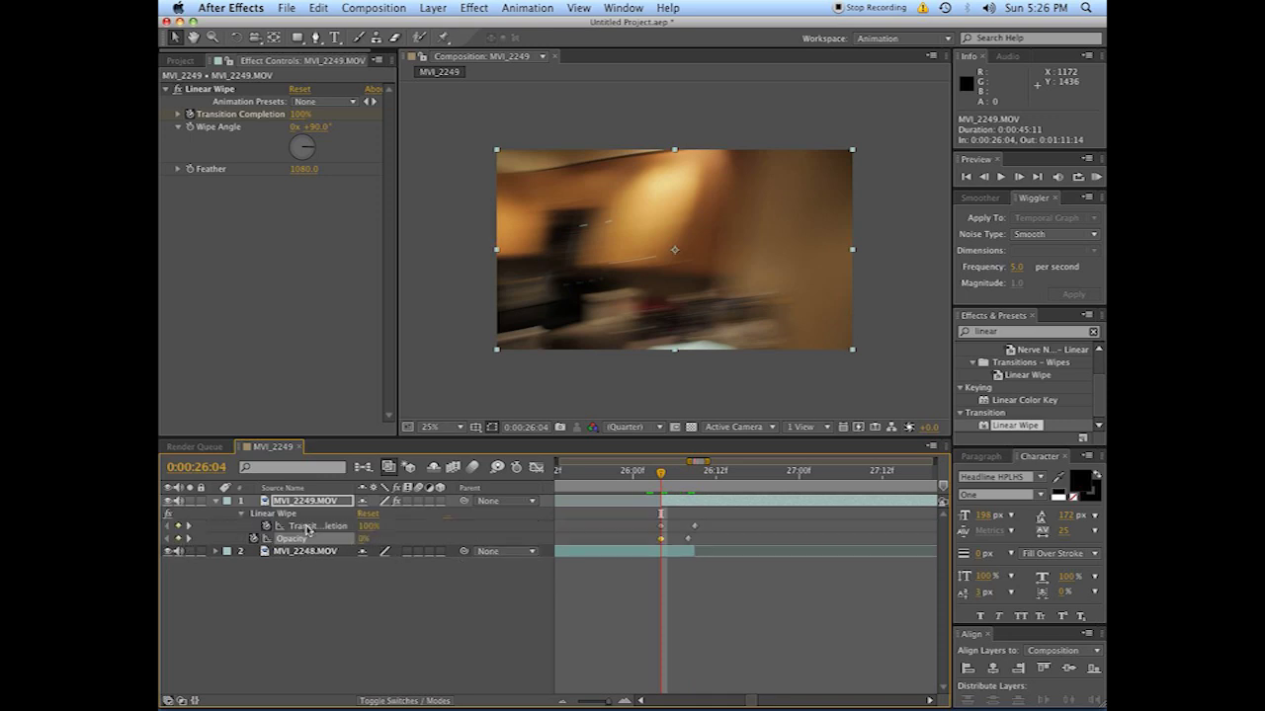
Play and scrub through the transition between the two clips to check the combined wipe and opacity fade.
{"action": "key", "text": "space"}
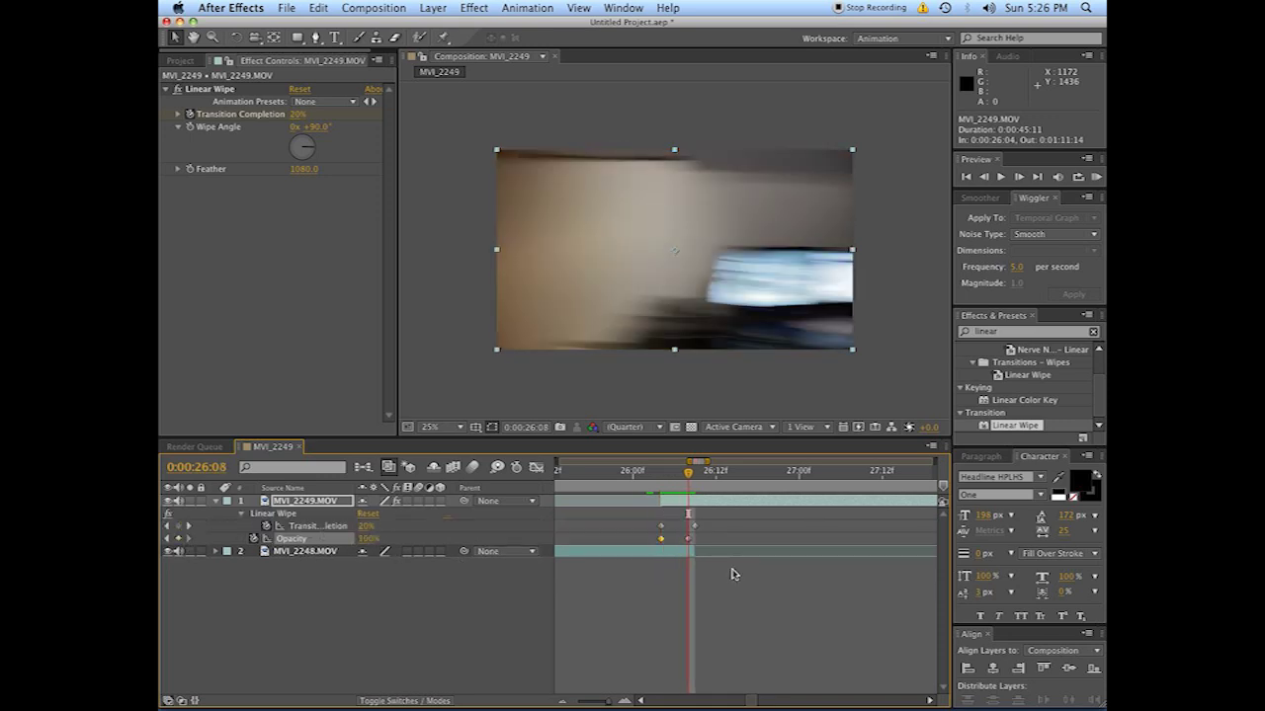
{"action": "left_click", "coordinate": [732, 574]}
{"action": "left_click", "coordinate": [641, 480]}
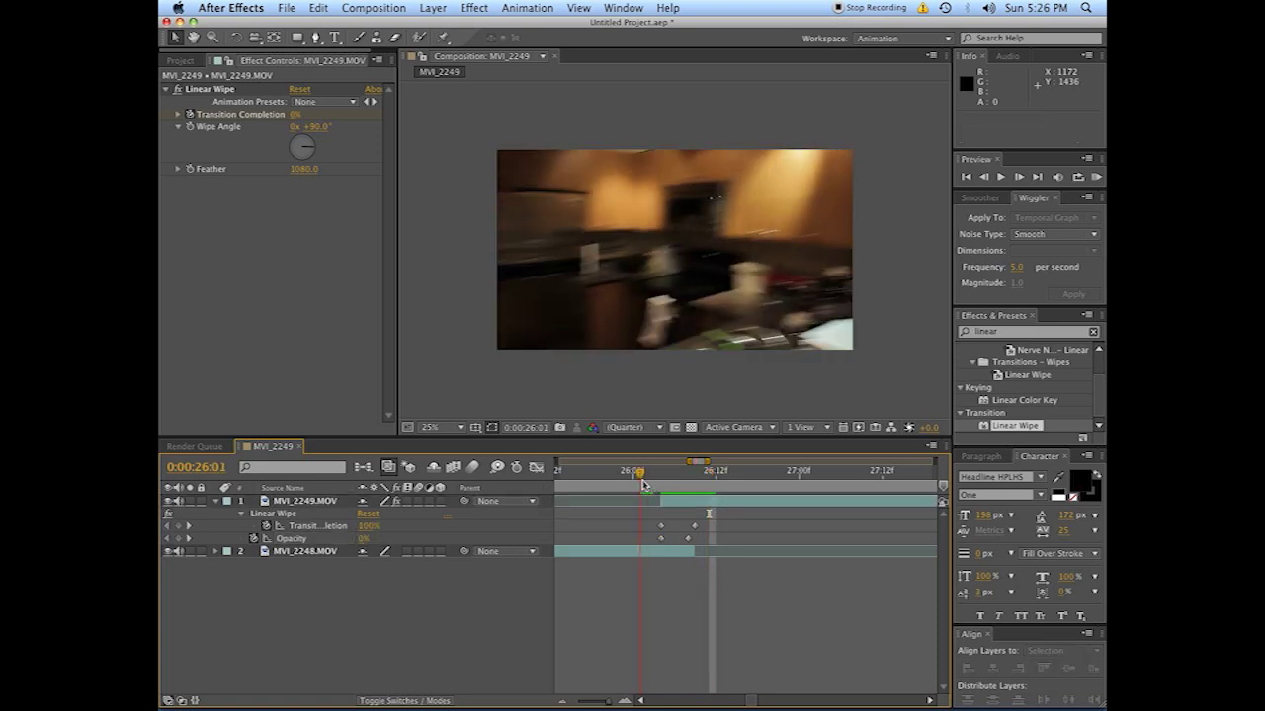
{"action": "key", "text": "space"}
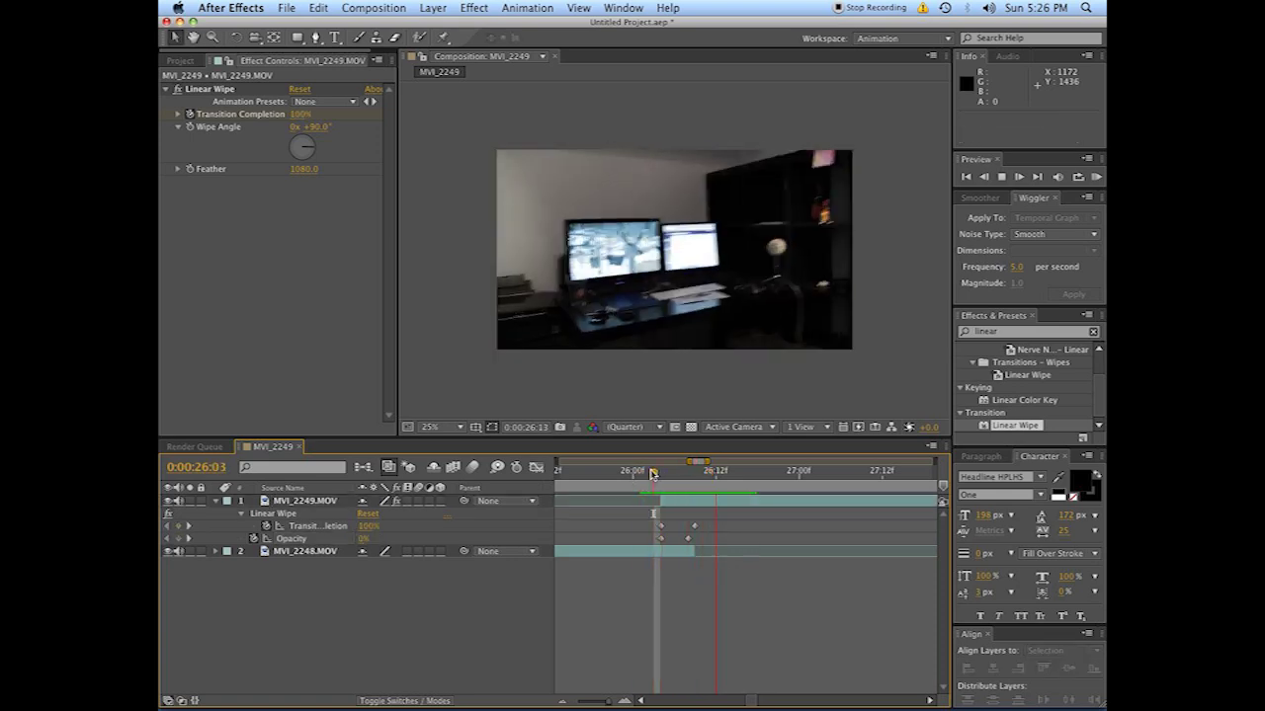
{"action": "left_click_drag", "start_coordinate": [678, 474], "coordinate": [737, 493]}
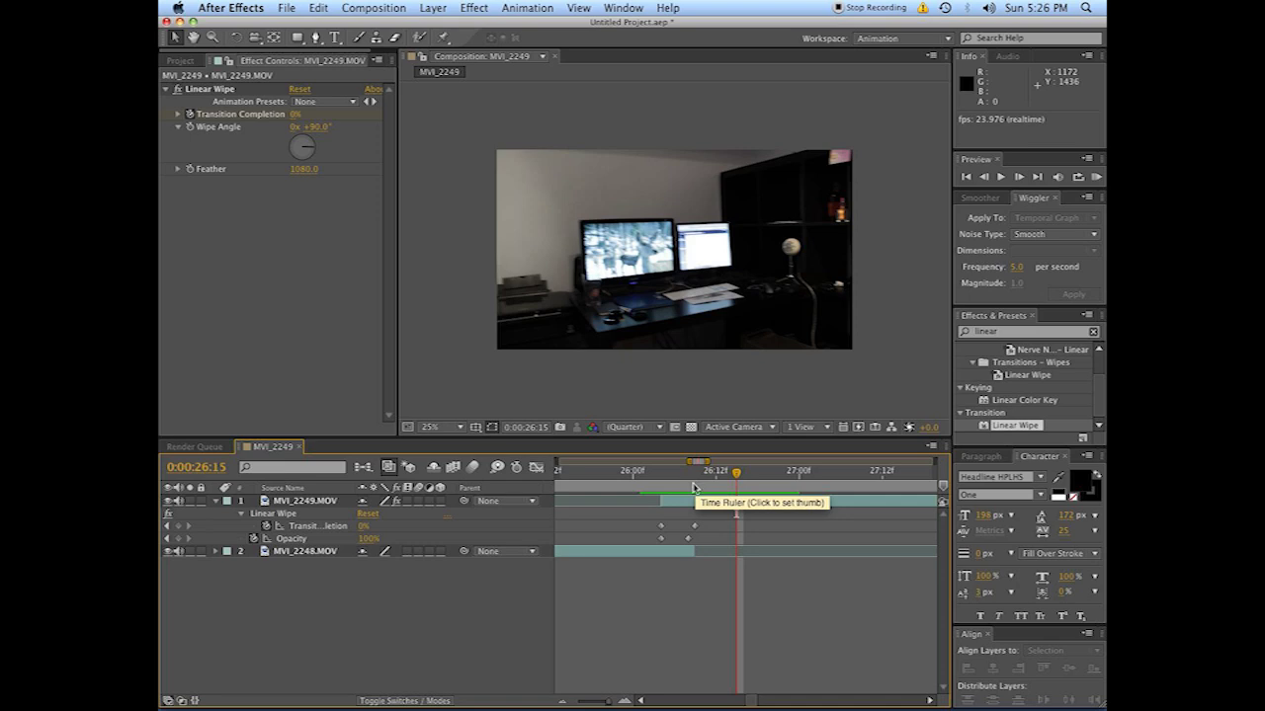
{"action": "mouse_move", "coordinate": [667, 483]}
{"action": "left_mouse_down"}
{"action": "mouse_move", "coordinate": [737, 490]}
{"action": "mouse_move", "coordinate": [681, 496]}
{"action": "left_mouse_up"}
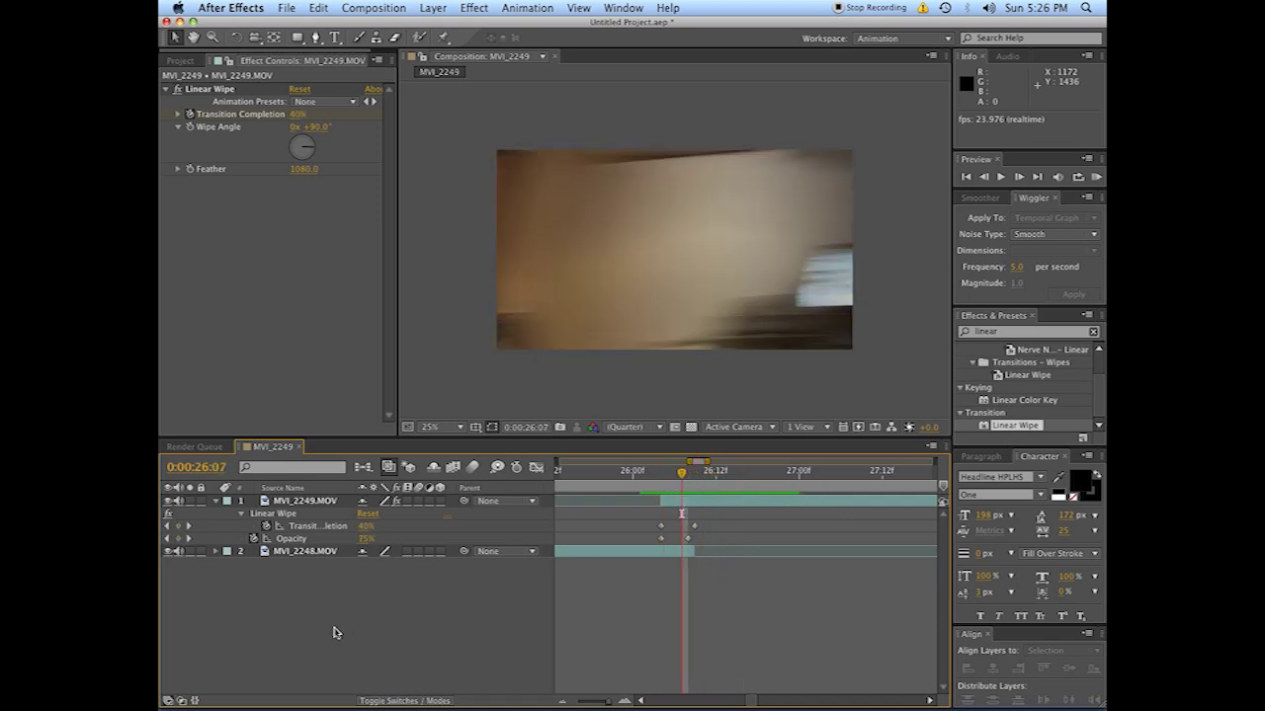
Remove the Linear Wipe effect and the Opacity keyframes from the MVI_2249.MOV layer.
{"action": "left_click", "coordinate": [564, 699]}
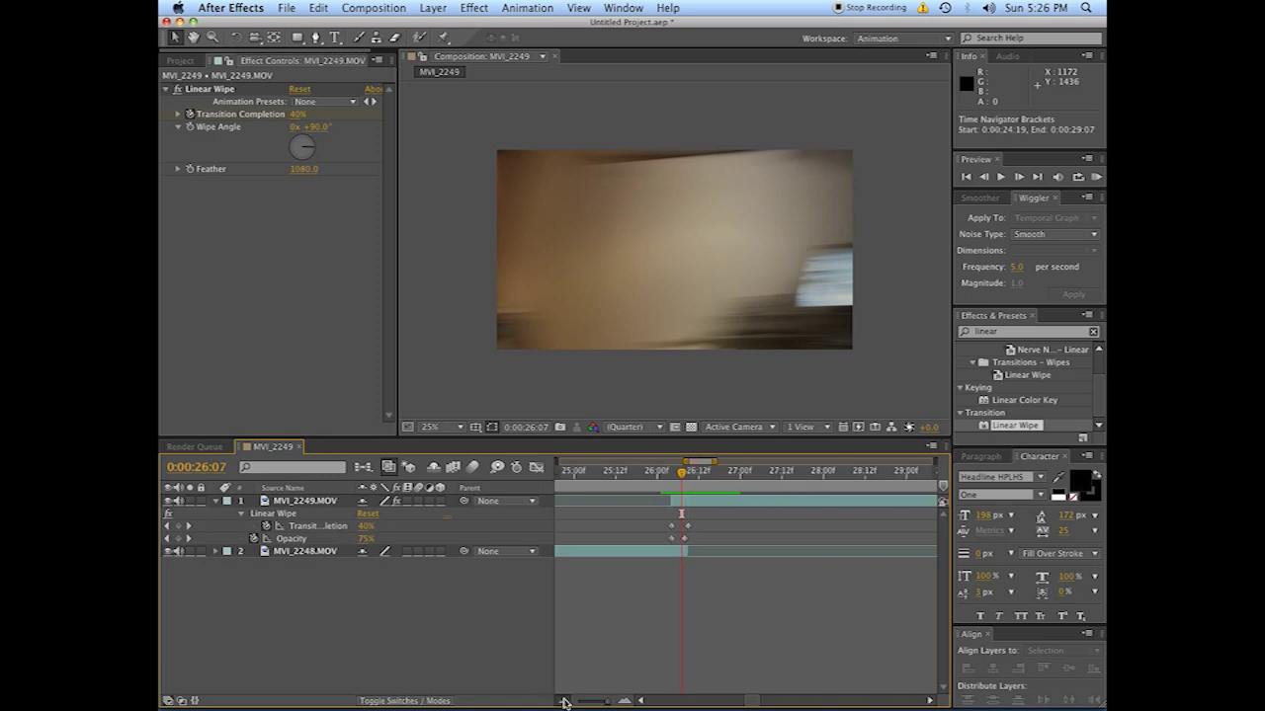
{"action": "left_click", "coordinate": [563, 699]}
{"action": "left_click_drag", "start_coordinate": [657, 483], "coordinate": [654, 478]}
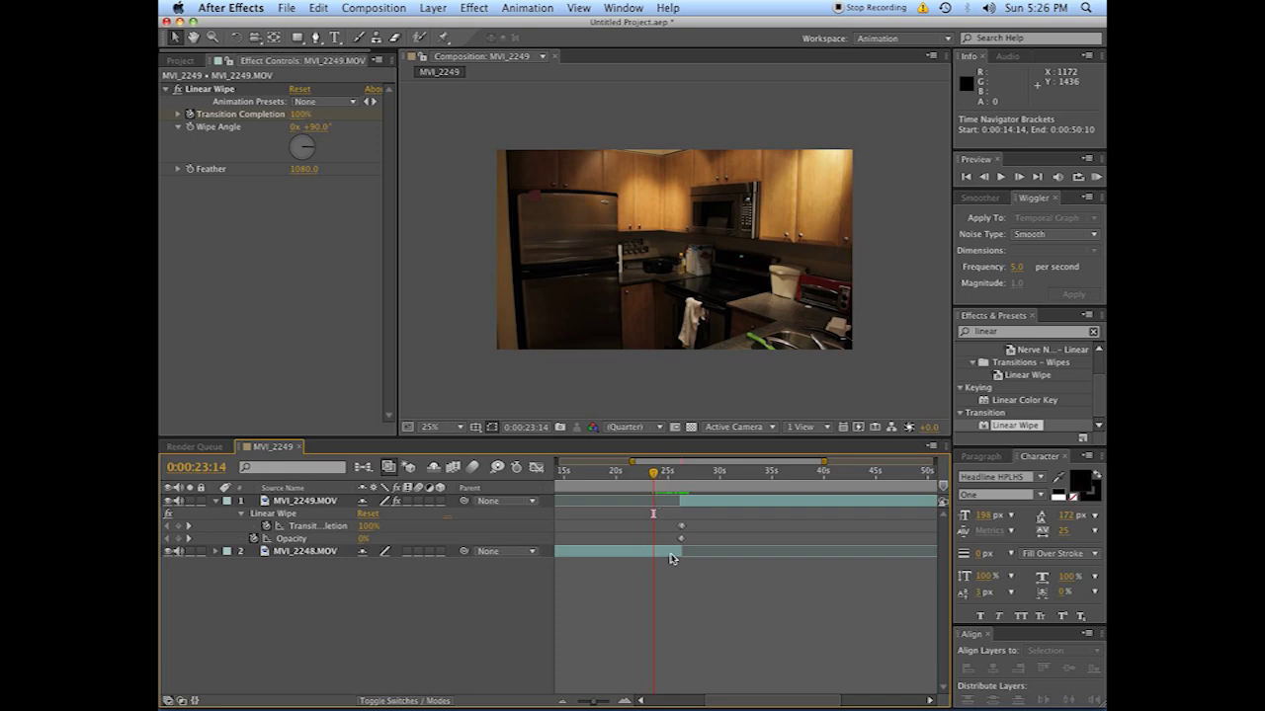
{"action": "key", "text": "super+z"}
{"action": "key", "text": "super+z"}
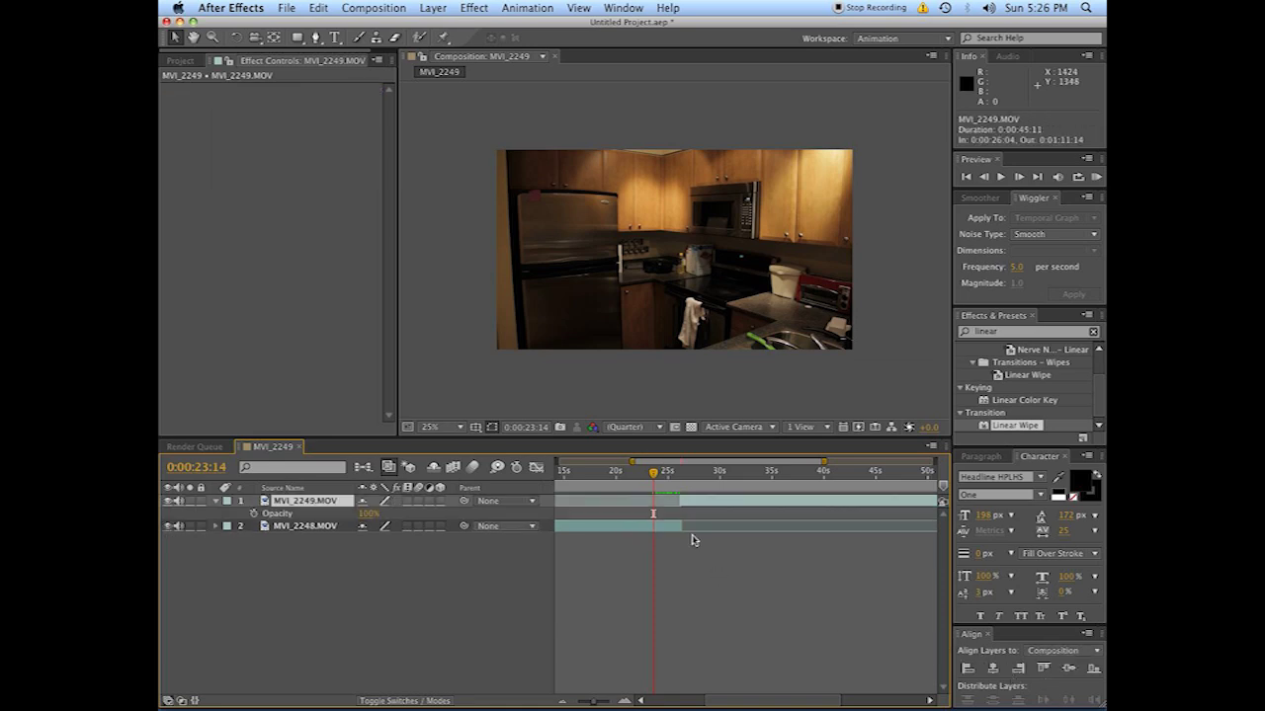
End MVI_2248.MOV at 0:00:23:14 and butt MVI_2249.MOV, with its start trimmed at 0:00:28:02, against it at 0:00:23:15.
{"action": "left_click_drag", "start_coordinate": [683, 526], "coordinate": [648, 484]}
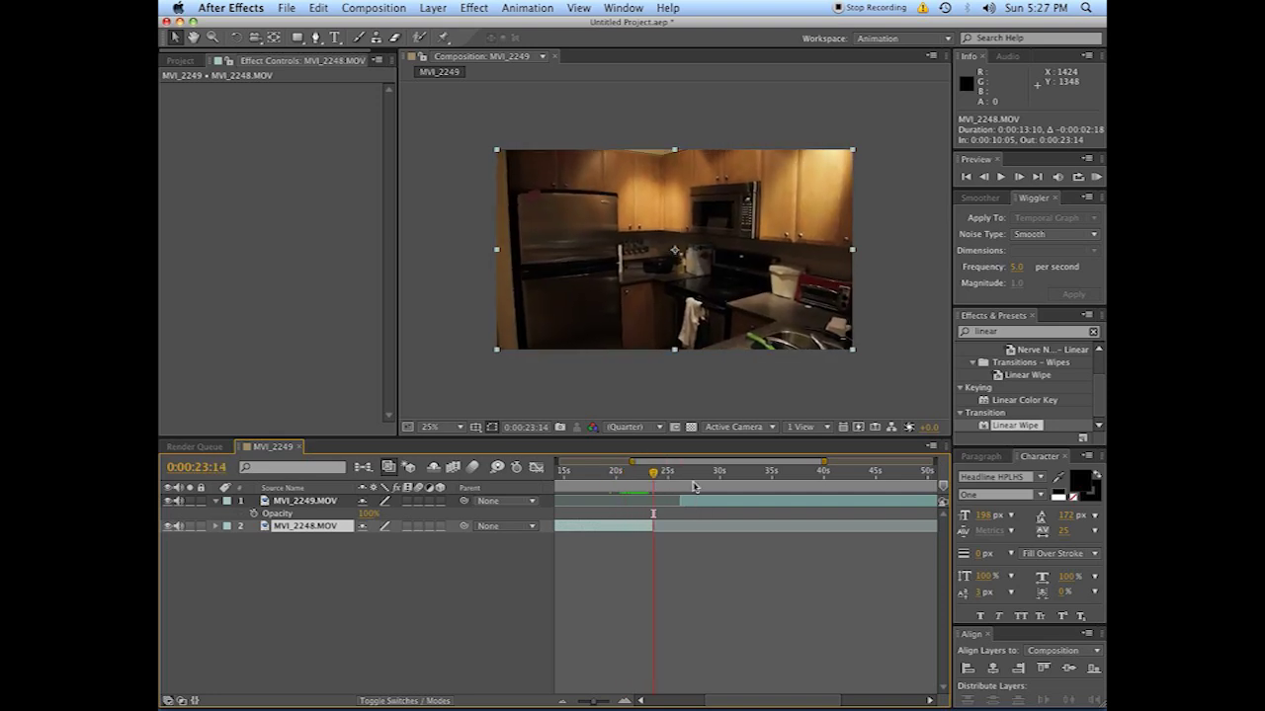
{"action": "left_click", "coordinate": [693, 487]}
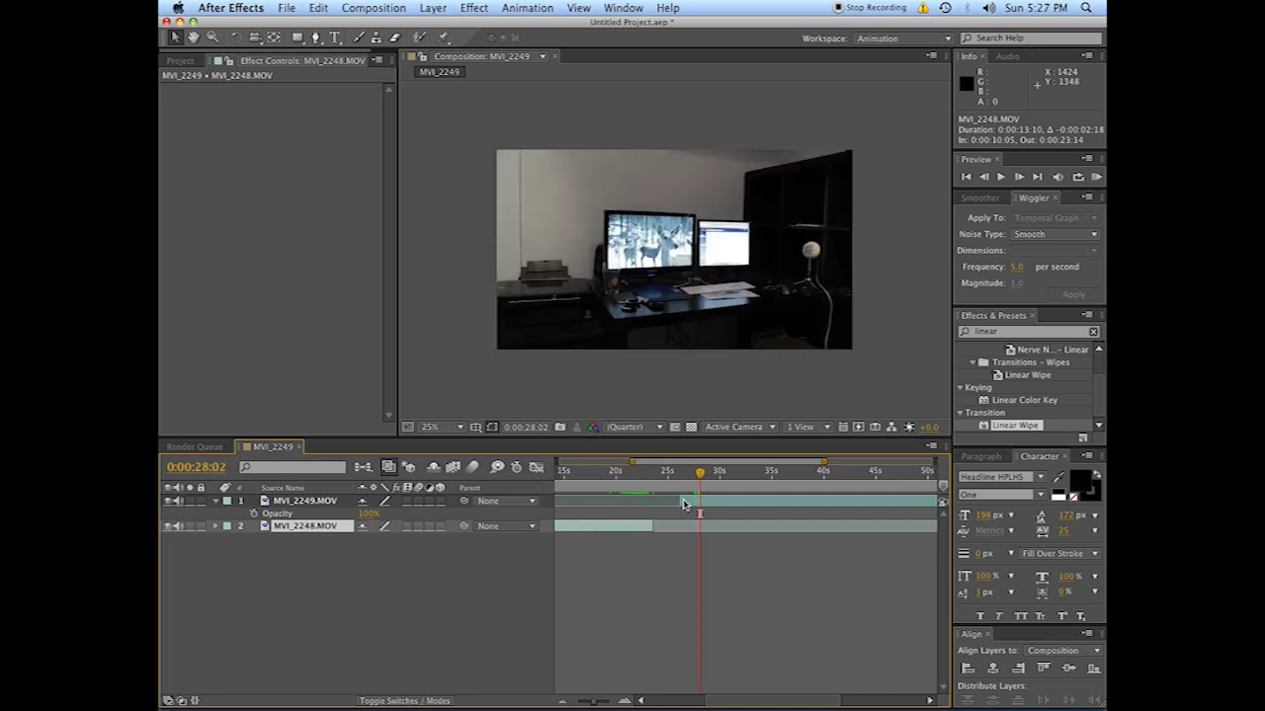
{"action": "left_click", "coordinate": [681, 504]}
{"action": "left_click_drag", "start_coordinate": [702, 505], "coordinate": [649, 475]}
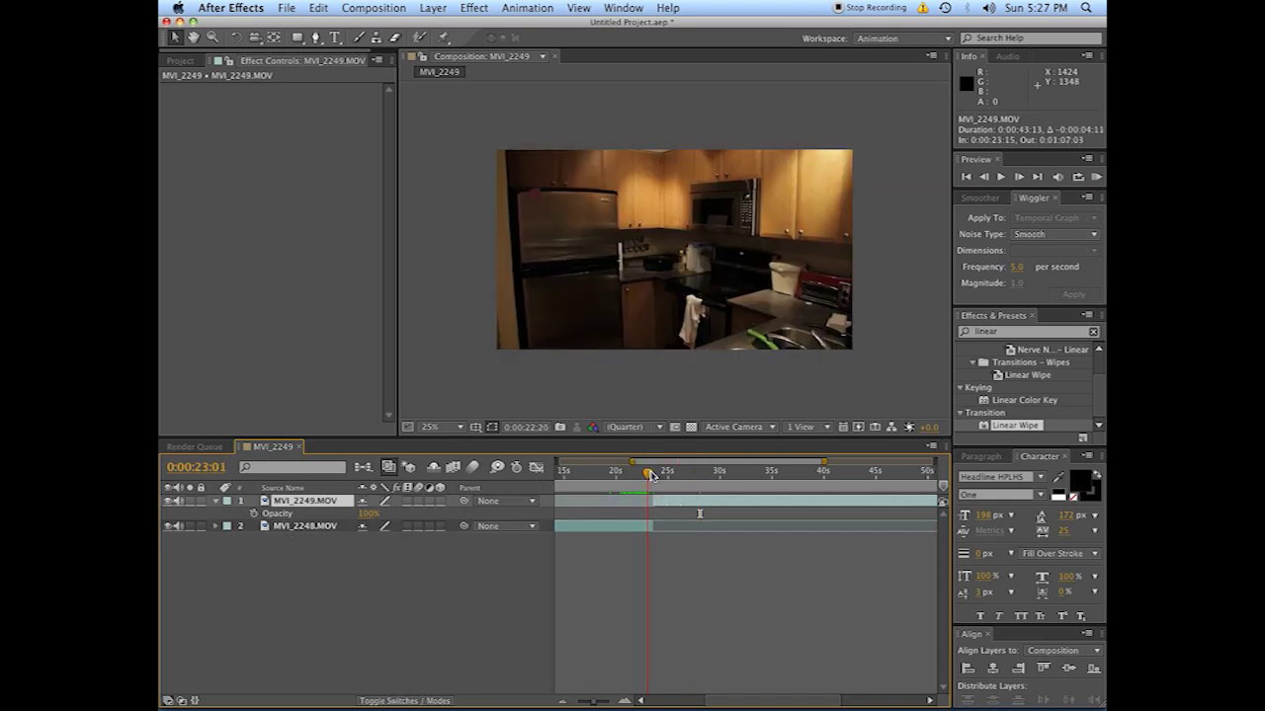
Step frame by frame from 0:00:23:01 across the cut to check where MVI_2248.MOV changes to MVI_2249.MOV.
{"action": "key", "text": "Page_Down"}
{"action": "key", "text": "Page_Down"}
{"action": "key", "text": "Page_Down"}
{"action": "key", "text": "Page_Down"}
{"action": "key", "text": "Page_Down"}
{"action": "key", "text": "Page_Down"}
{"action": "key", "text": "Page_Down"}
{"action": "key", "text": "Page_Down"}
{"action": "key", "text": "Page_Down"}
{"action": "key", "text": "Page_Down"}
{"action": "key", "text": "Page_Down"}
{"action": "key", "text": "Page_Down"}
{"action": "key", "text": "Page_Down"}
{"action": "key", "text": "Page_Down"}
{"action": "key", "text": "Page_Down"}
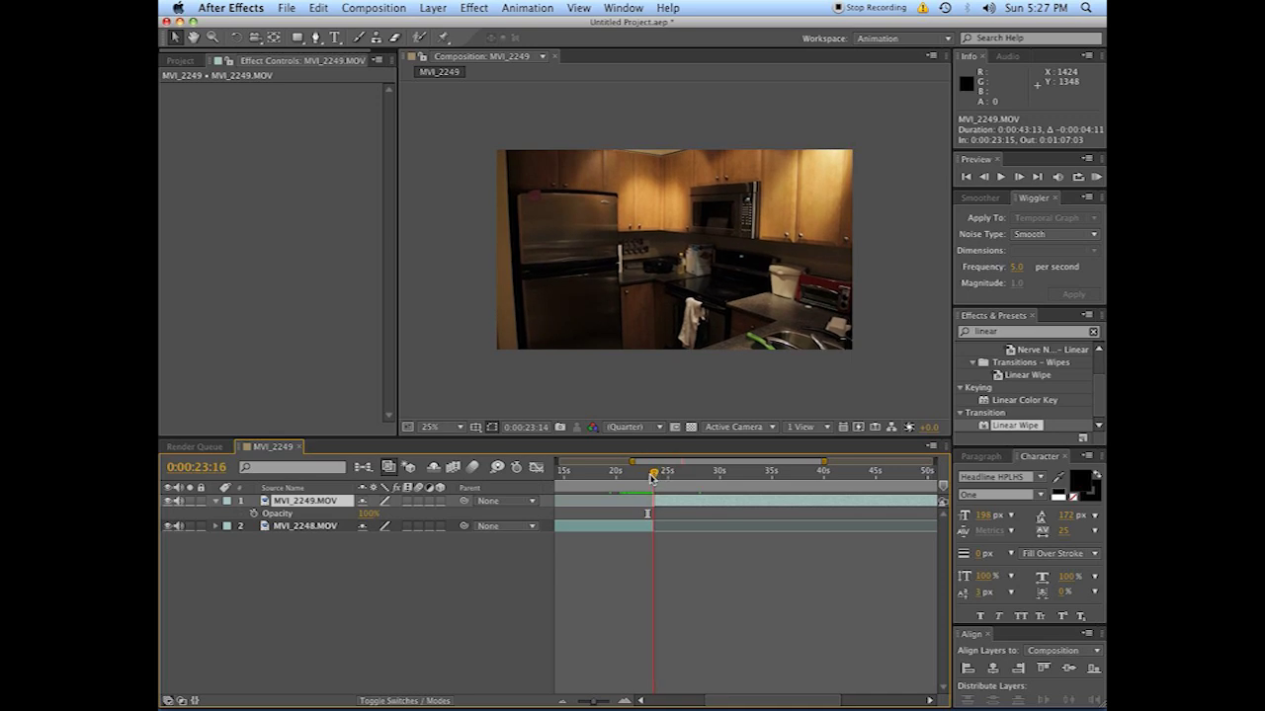
{"action": "left_click_drag", "start_coordinate": [651, 478], "coordinate": [649, 478]}
Add a null object to the composition with the current time at the cut, 0:00:23:15.
{"action": "left_click", "coordinate": [623, 701]}
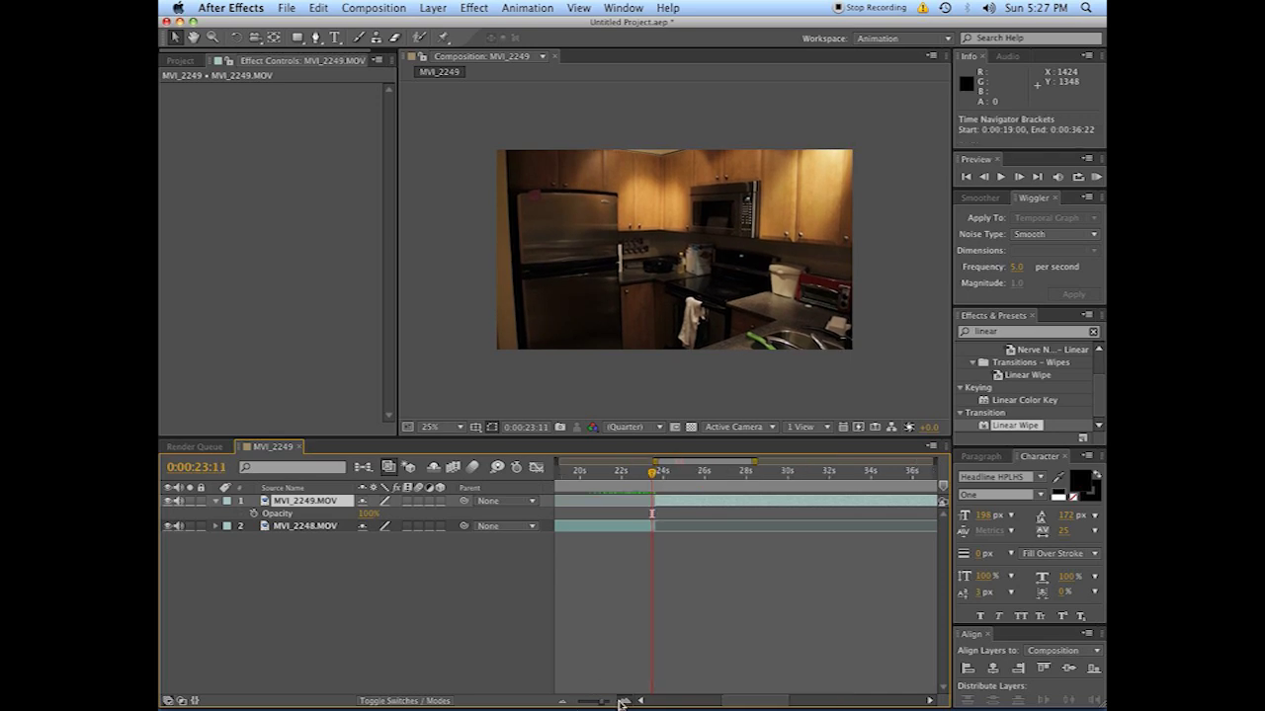
{"action": "left_click", "coordinate": [622, 702]}
{"action": "left_click_drag", "start_coordinate": [659, 481], "coordinate": [667, 478]}
{"action": "left_click", "coordinate": [364, 600]}
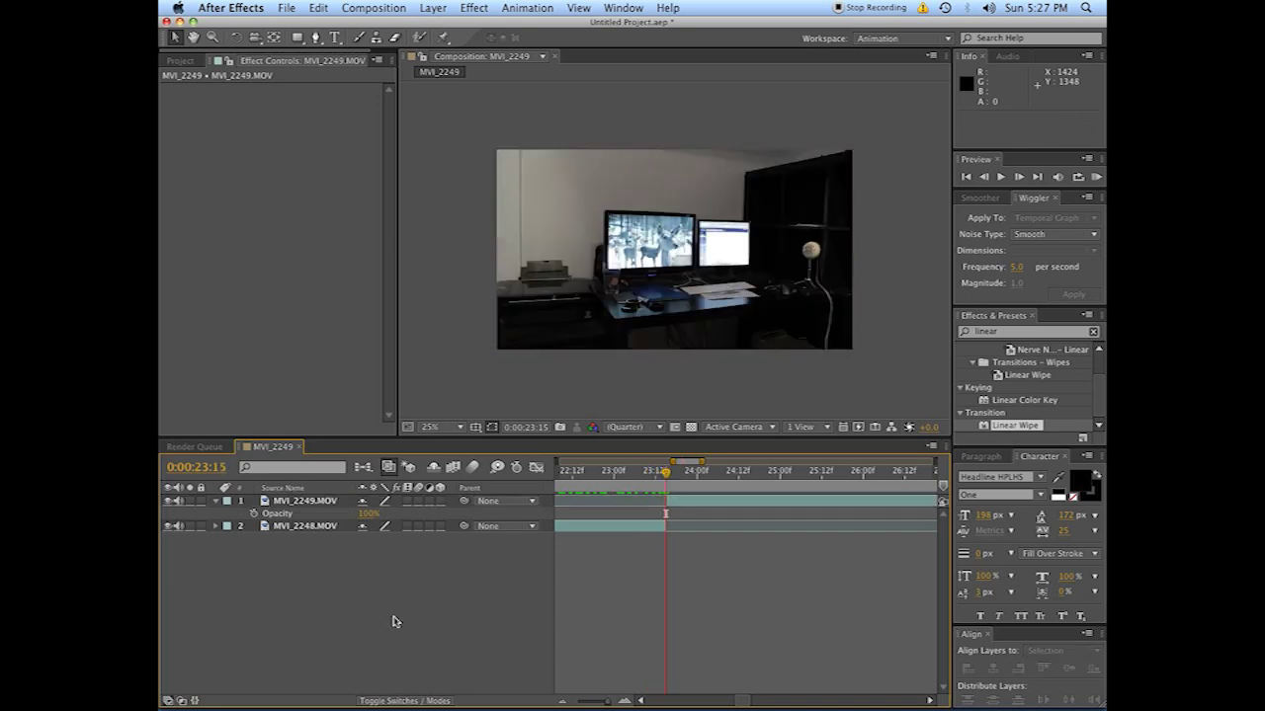
{"action": "right_click", "coordinate": [351, 607]}
{"action": "mouse_move", "coordinate": [422, 570]}
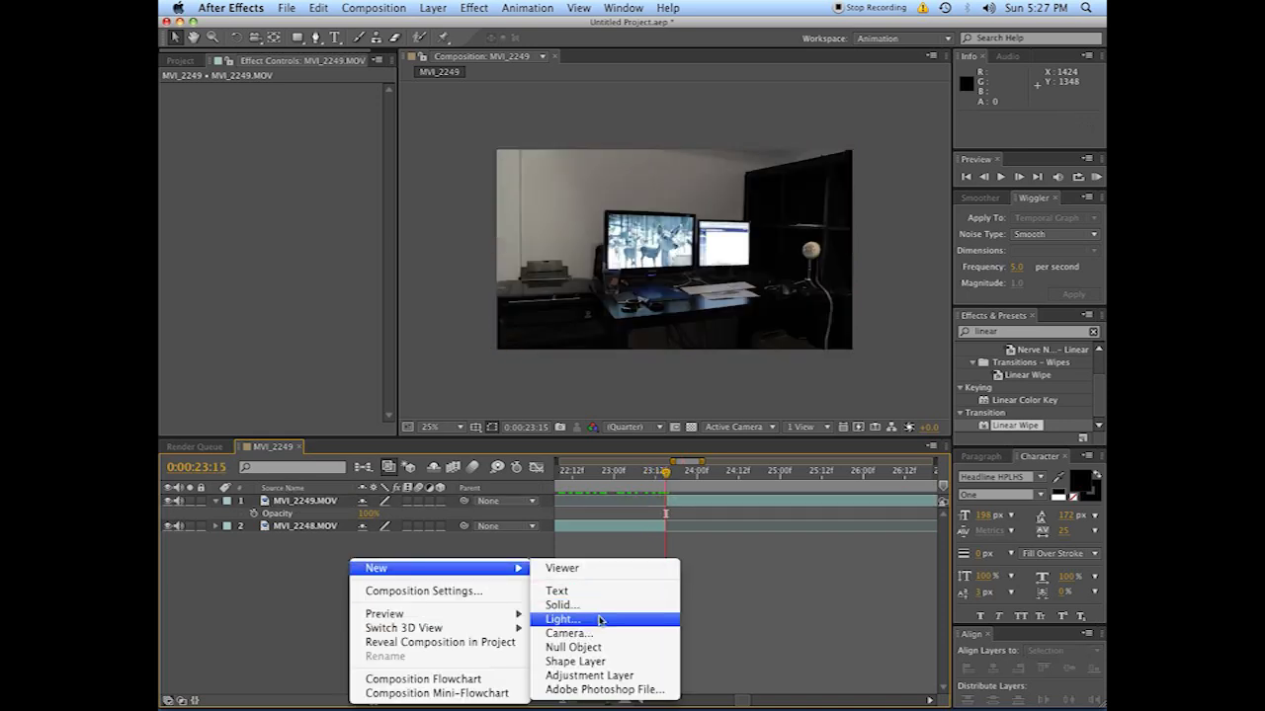
{"action": "left_click", "coordinate": [596, 648]}
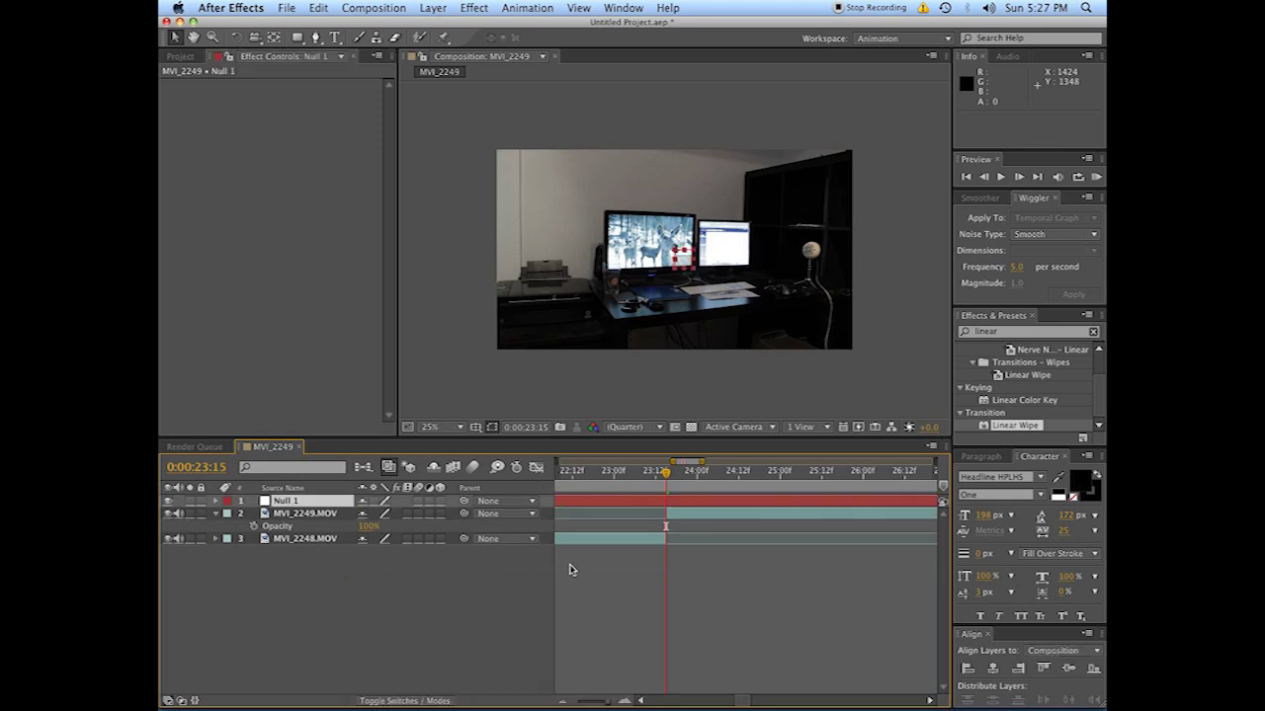
Go to 0:00:23:14, the last frame of MVI_2248.MOV, and parent that layer to Null 1.
{"action": "scroll", "coordinate": [632, 304], "scroll_direction": "down", "scroll_amount": 1}
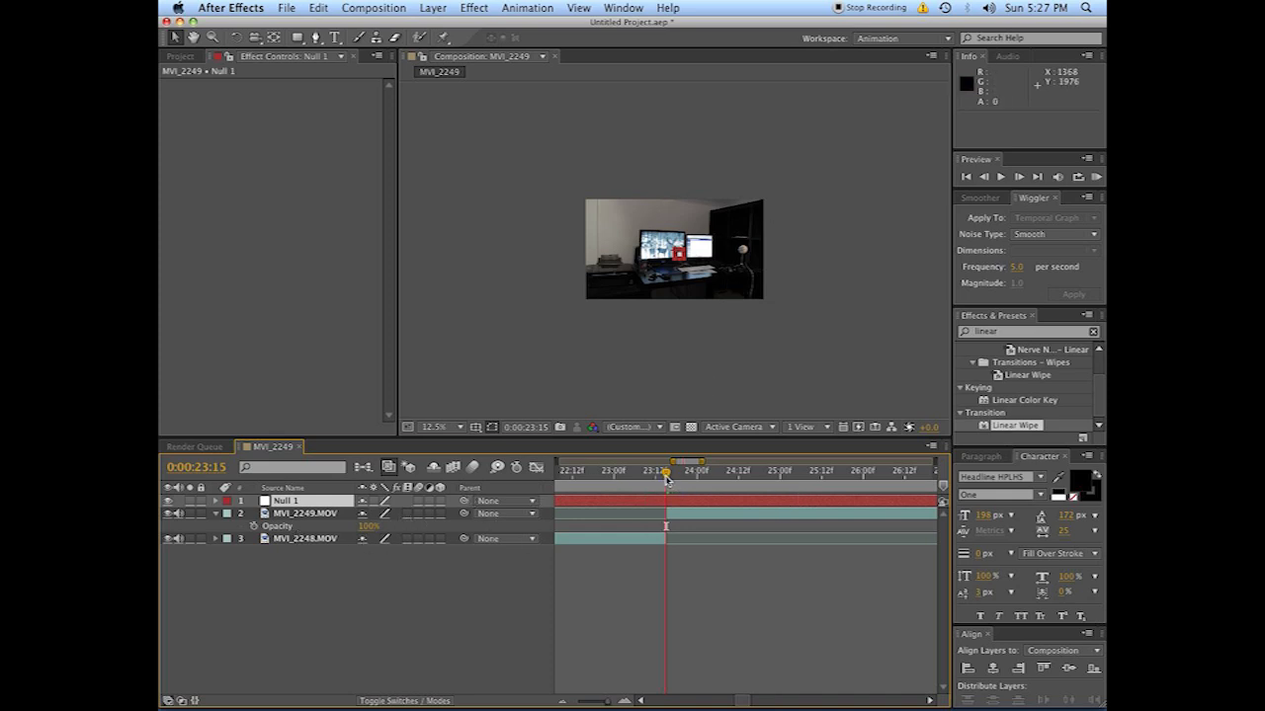
{"action": "left_click_drag", "start_coordinate": [667, 480], "coordinate": [662, 481]}
{"action": "key", "text": "period"}
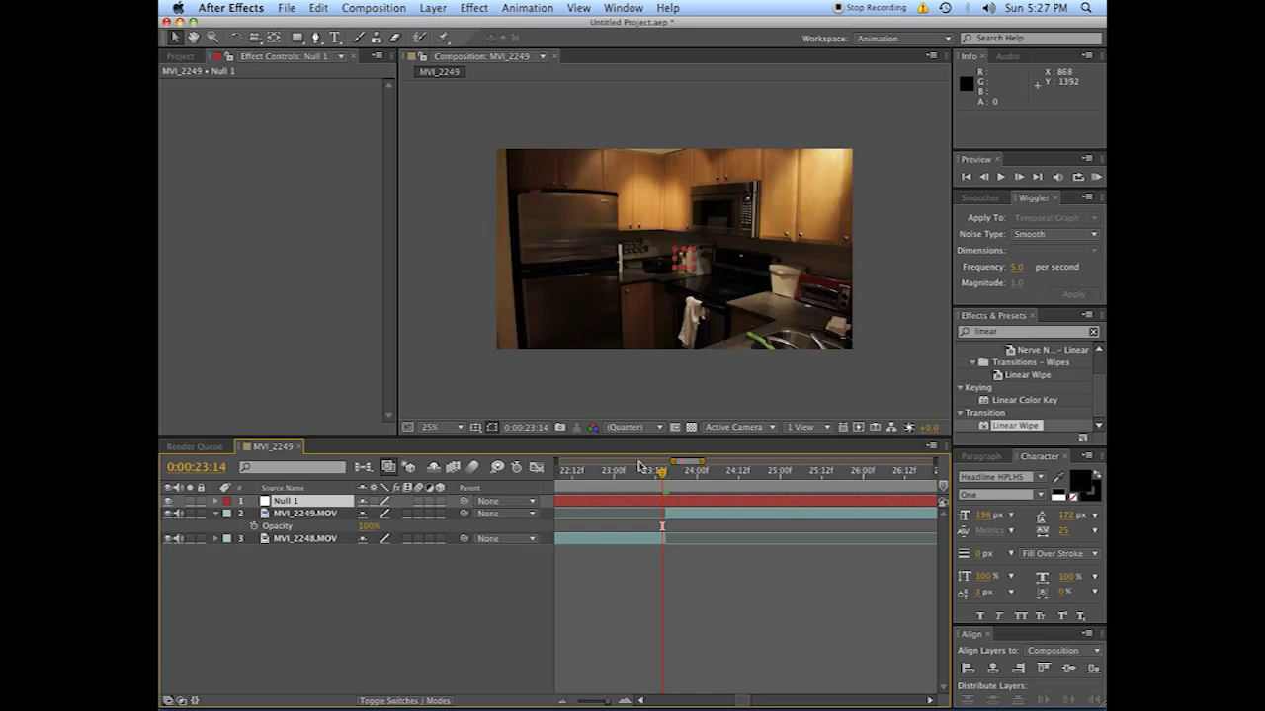
{"action": "left_click", "coordinate": [640, 539]}
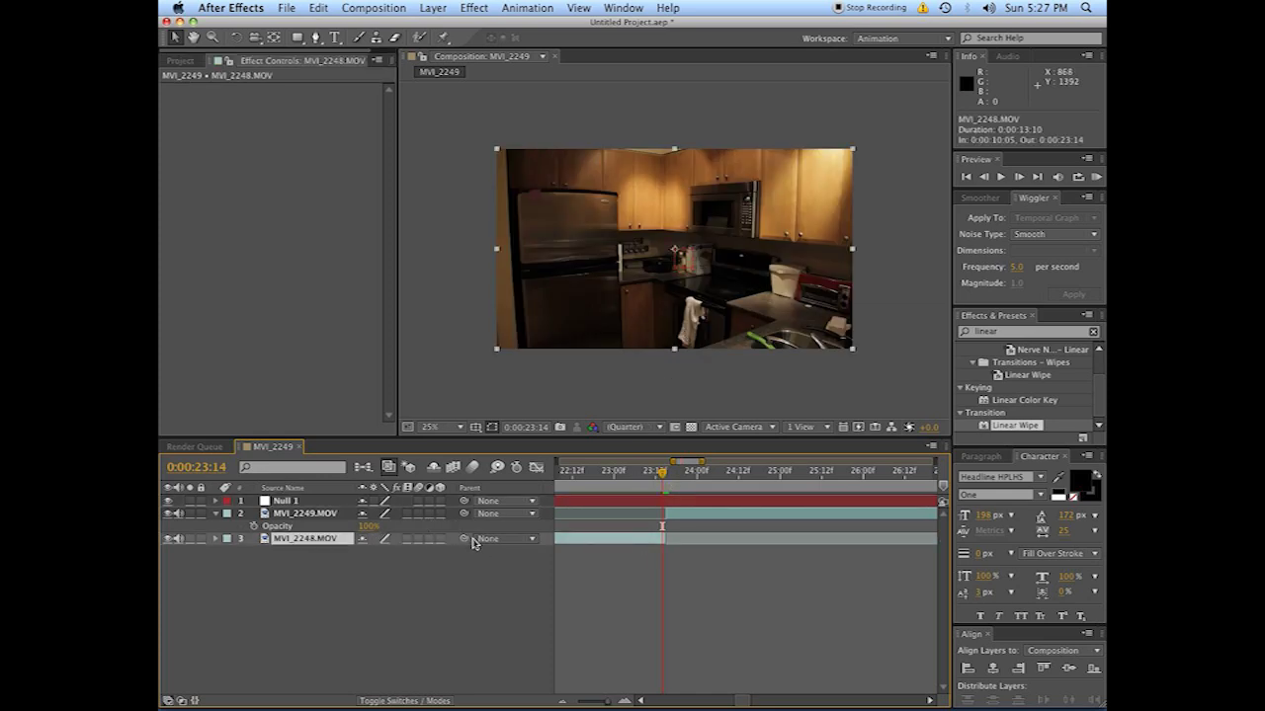
{"action": "left_click_drag", "start_coordinate": [466, 539], "coordinate": [321, 499]}
Add Position keyframes to Null 1 at 0:00:23:14 and 0:00:23:09.
{"action": "left_click", "coordinate": [644, 502]}
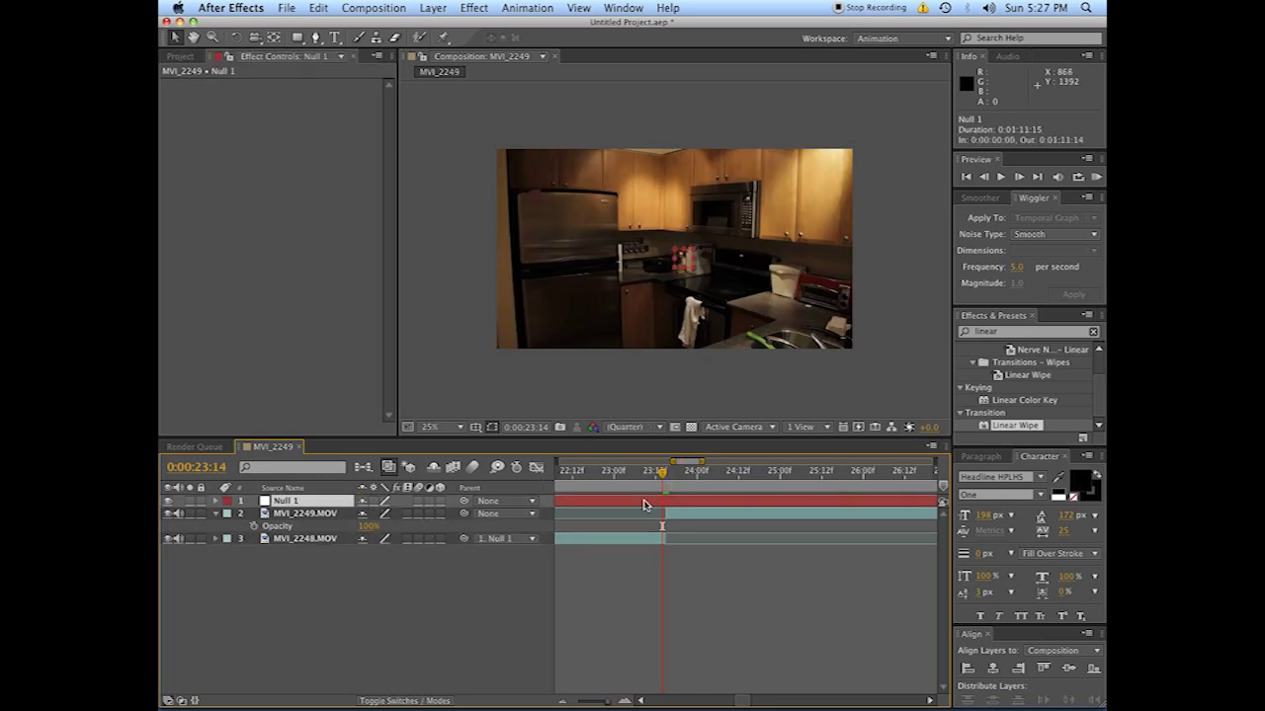
{"action": "key", "text": "p"}
{"action": "left_click", "coordinate": [254, 514]}
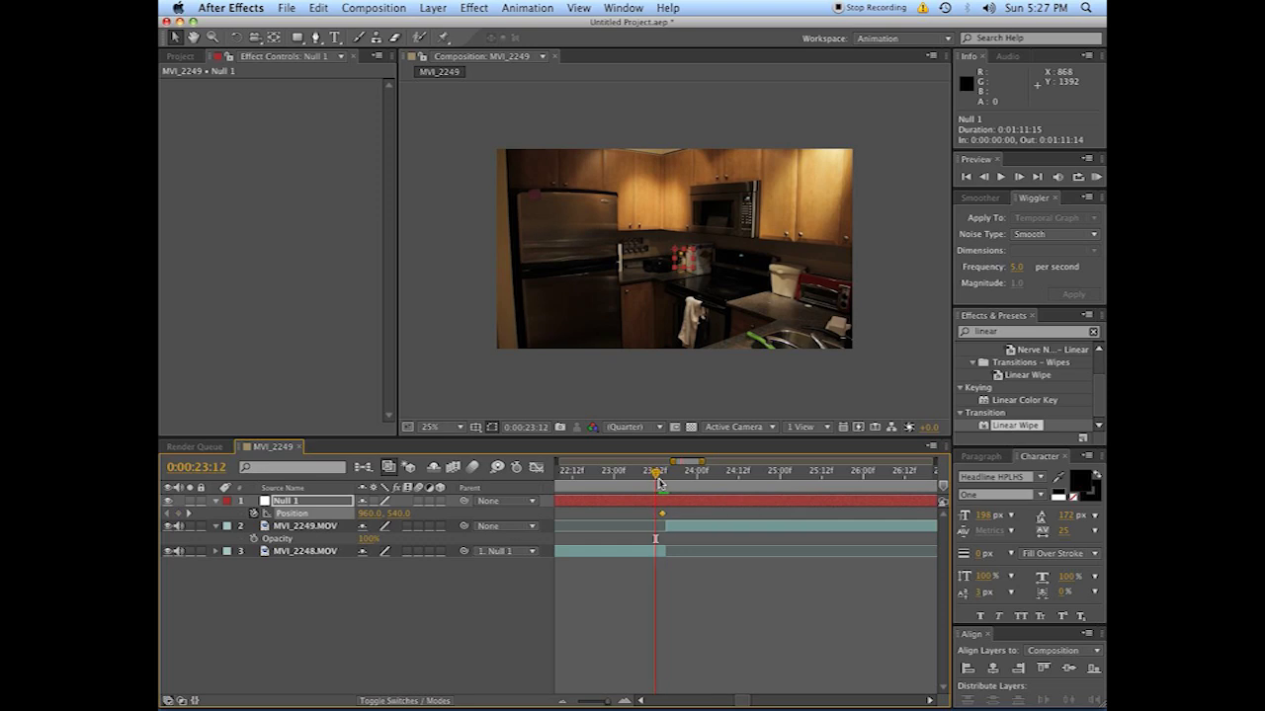
{"action": "left_click", "coordinate": [645, 472]}
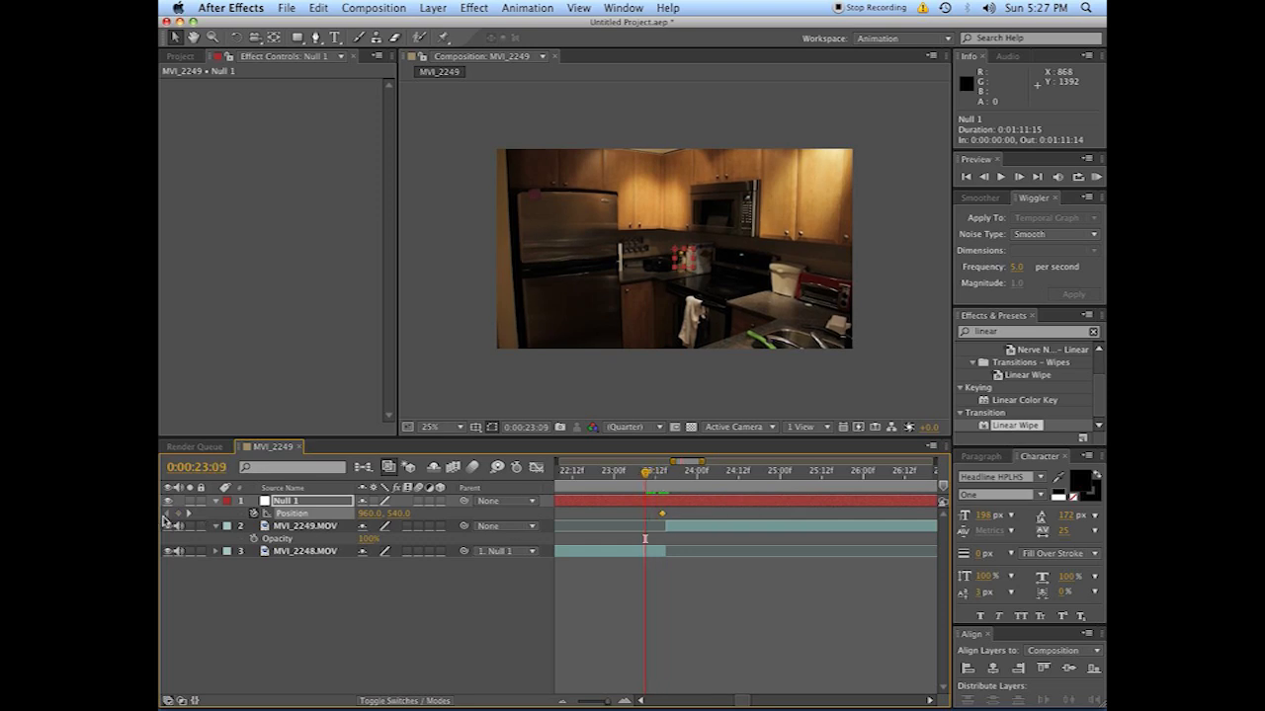
{"action": "left_click", "coordinate": [178, 514]}
Shift MVI_2249.MOV earlier to start at 0:00:23:09, hide it, and select Null 1.
{"action": "left_click_drag", "start_coordinate": [720, 530], "coordinate": [704, 531]}
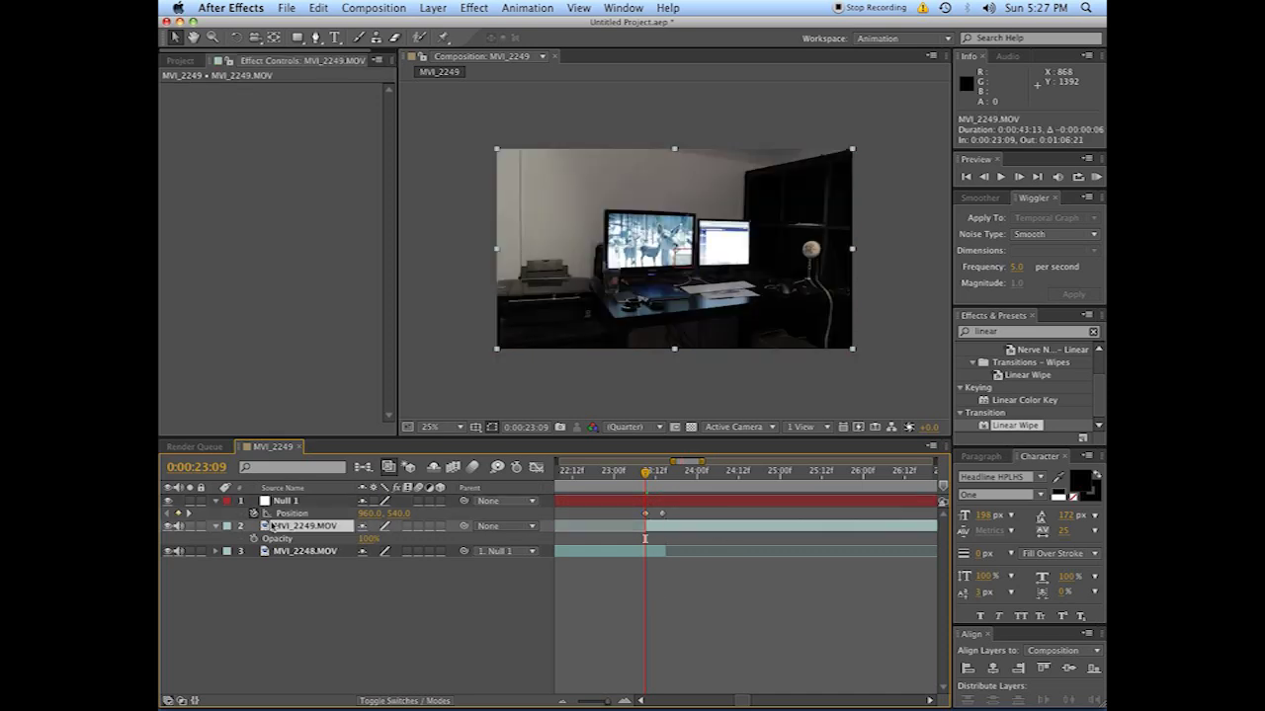
{"action": "left_click", "coordinate": [169, 527]}
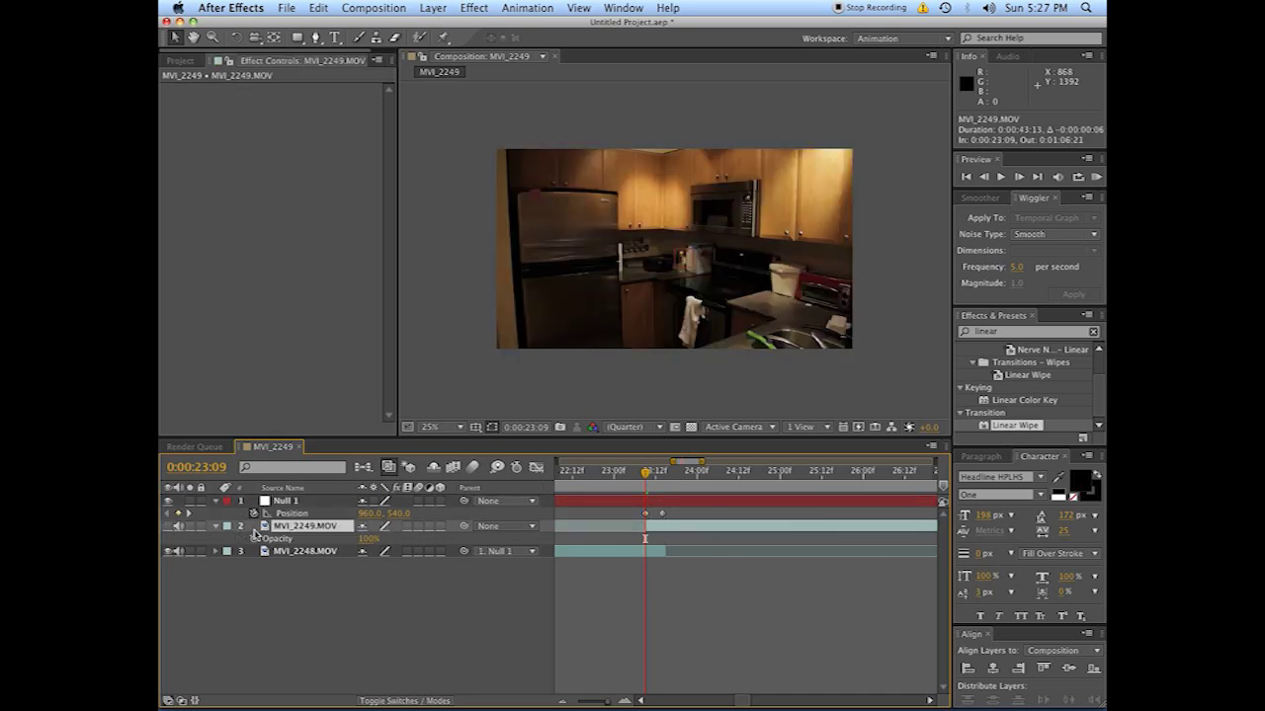
{"action": "left_click", "coordinate": [649, 506]}
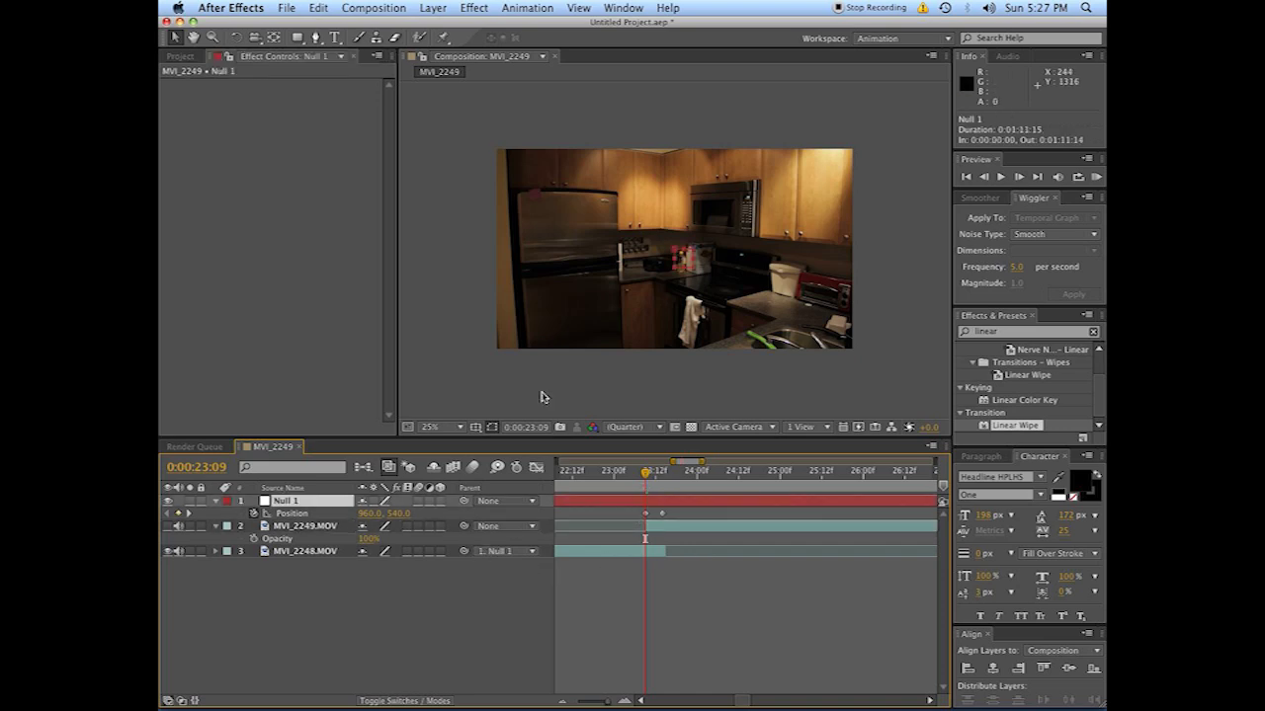
{"action": "left_click_drag", "start_coordinate": [686, 266], "coordinate": [682, 265]}
{"action": "left_click_drag", "start_coordinate": [633, 265], "coordinate": [589, 264]}
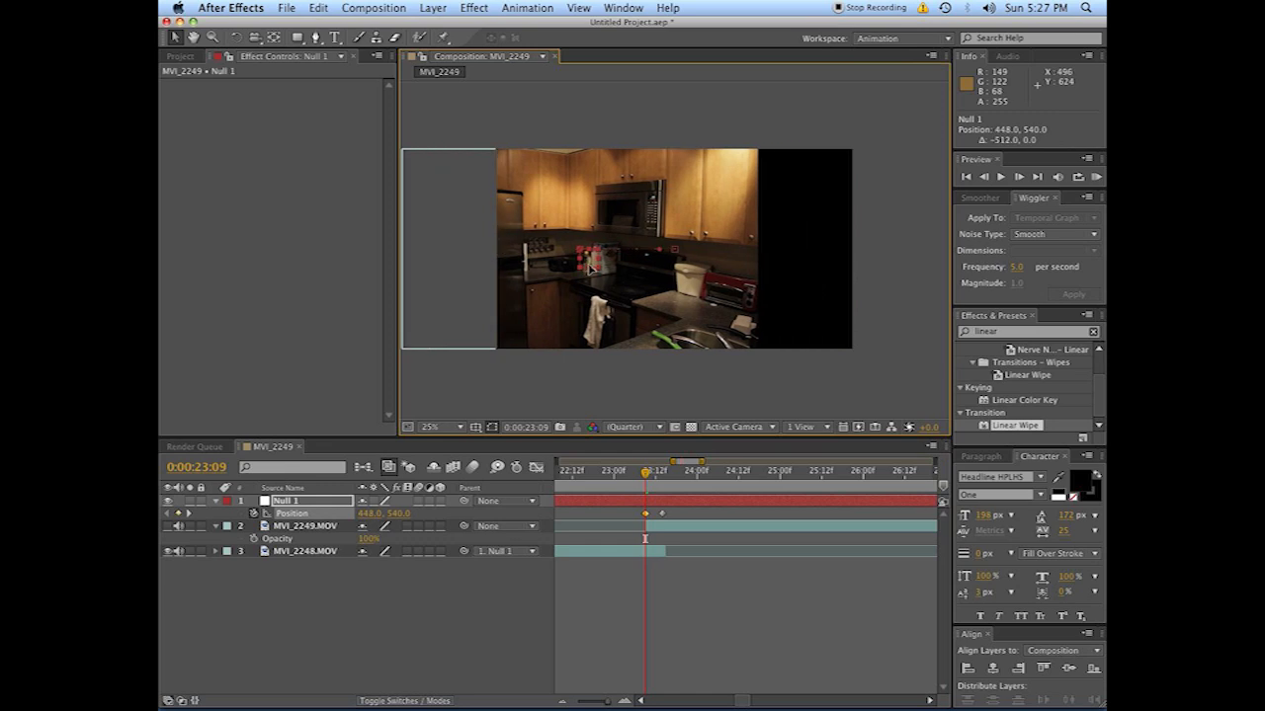
{"action": "key", "text": "super+z"}
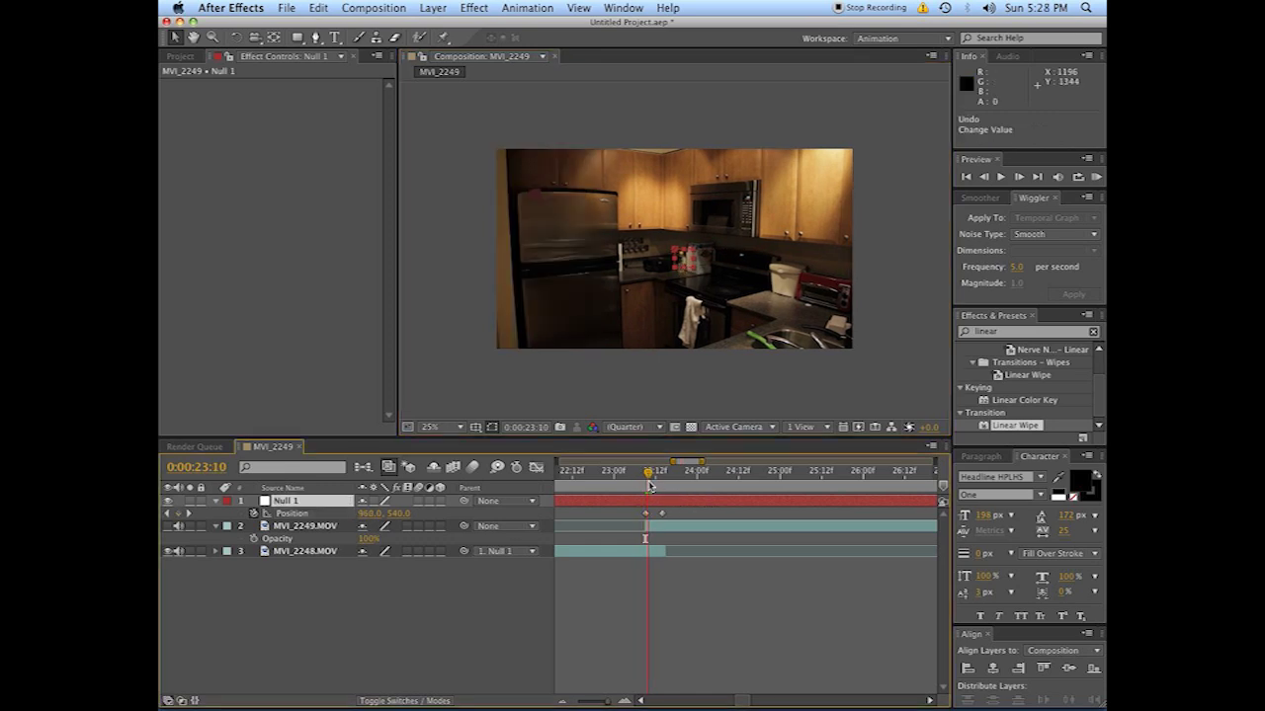
Move Null 1 to -964, 540 at 0:00:23:14, and show MVI_2249.MOV again with Null 1 as its parent.
{"action": "left_click_drag", "start_coordinate": [643, 487], "coordinate": [662, 487]}
{"action": "left_click_drag", "start_coordinate": [686, 261], "coordinate": [329, 266]}
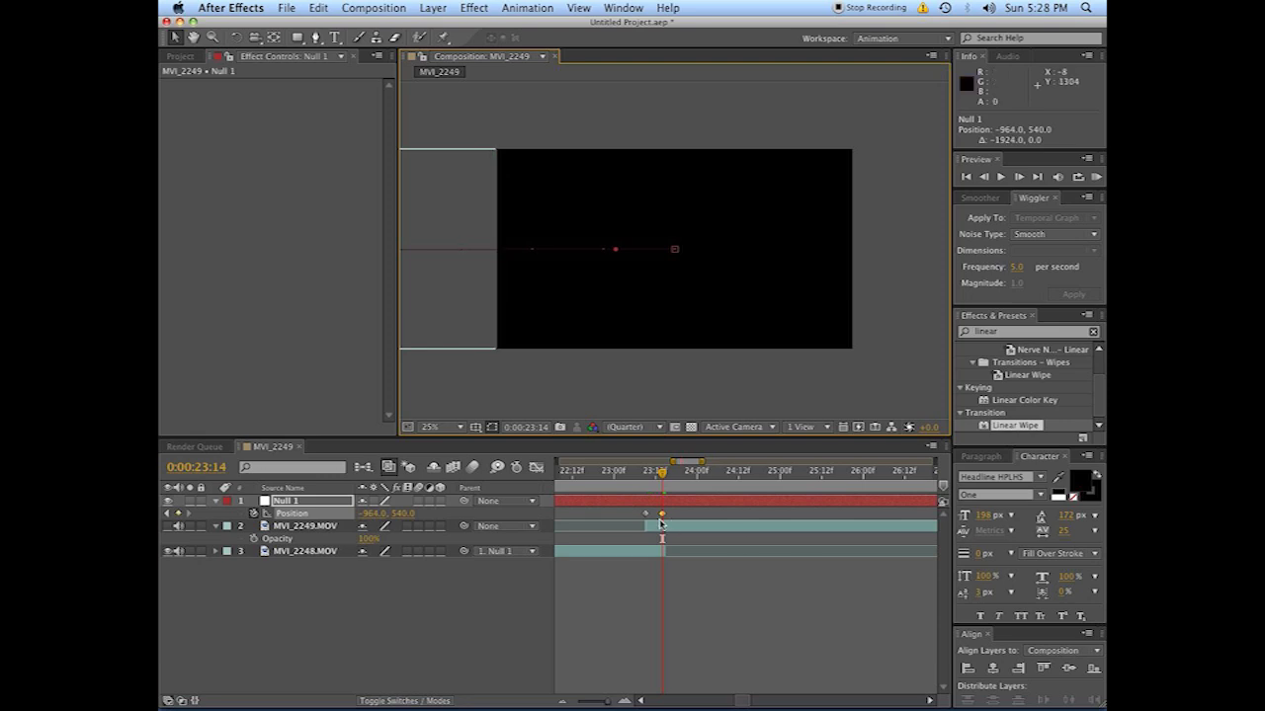
{"action": "left_click", "coordinate": [661, 524]}
{"action": "left_click", "coordinate": [168, 526]}
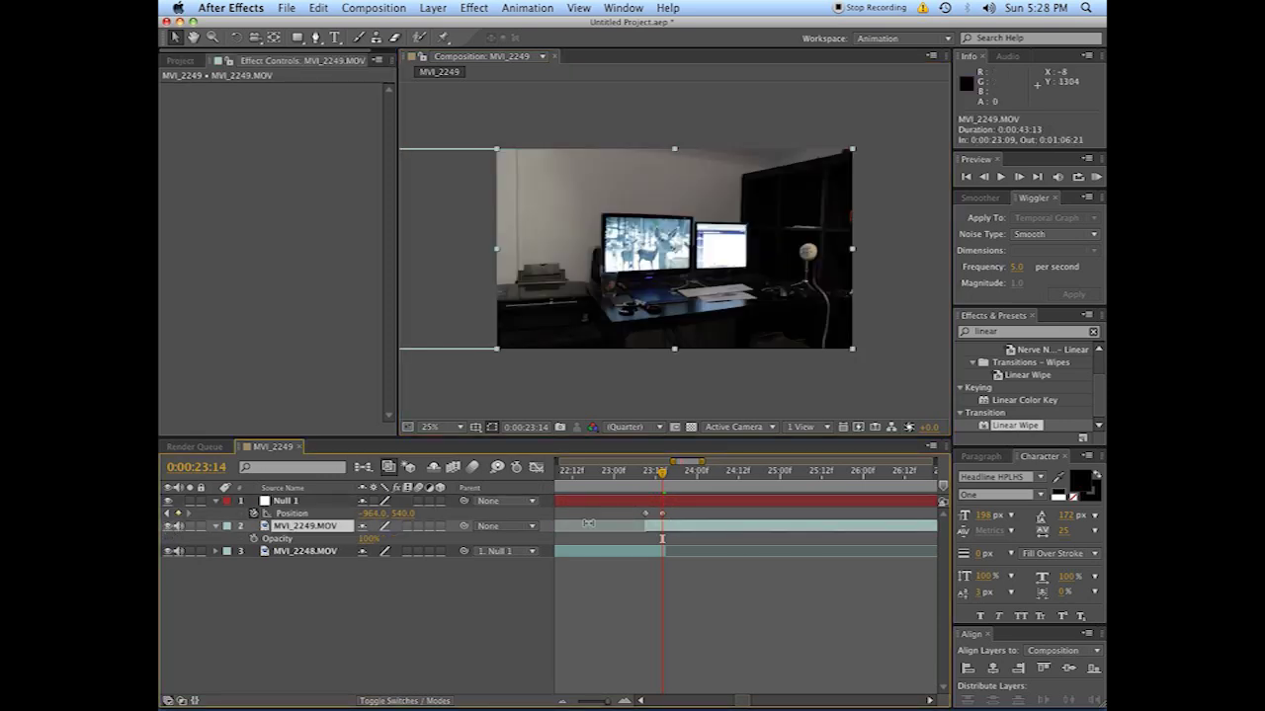
{"action": "left_click_drag", "start_coordinate": [465, 527], "coordinate": [297, 502]}
Scrub and step between 0:00:23:11 and 0:00:23:14 to check how the two clips slide across the frame together.
{"action": "mouse_move", "coordinate": [668, 483]}
{"action": "left_mouse_down"}
{"action": "mouse_move", "coordinate": [640, 480]}
{"action": "mouse_move", "coordinate": [665, 480]}
{"action": "left_mouse_up"}
{"action": "left_click", "coordinate": [652, 480]}
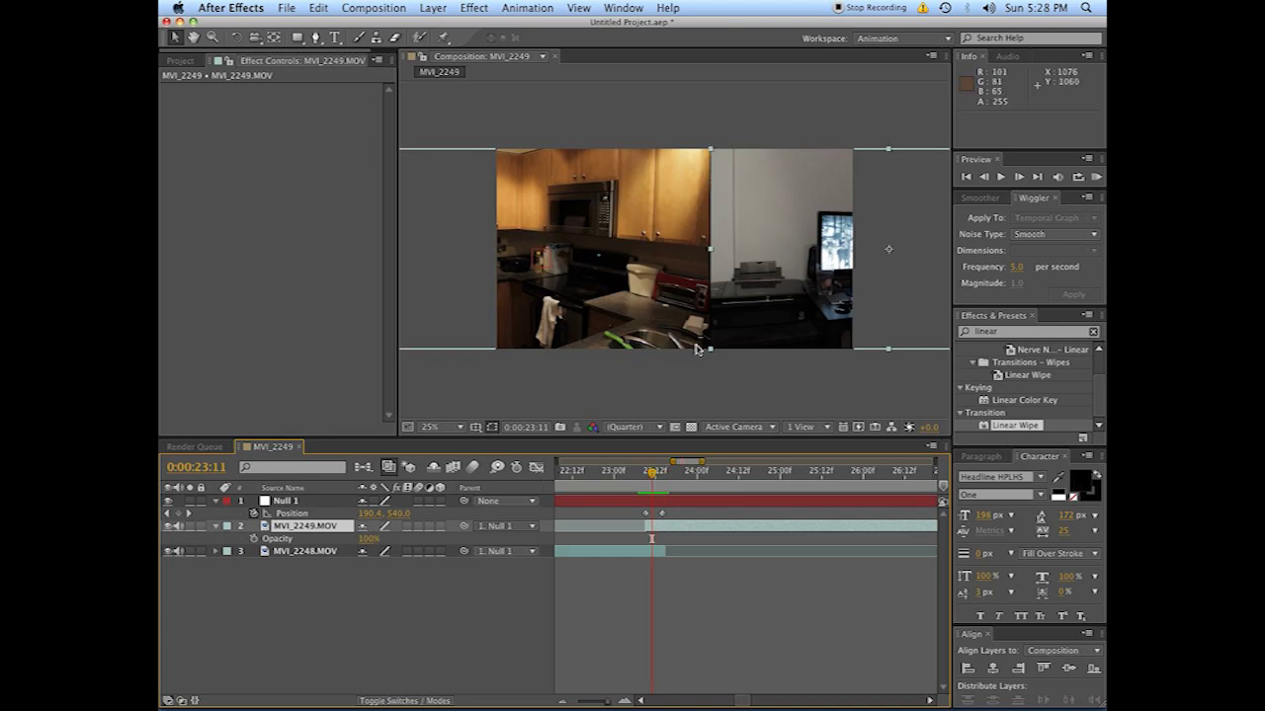
{"action": "left_click", "coordinate": [664, 641]}
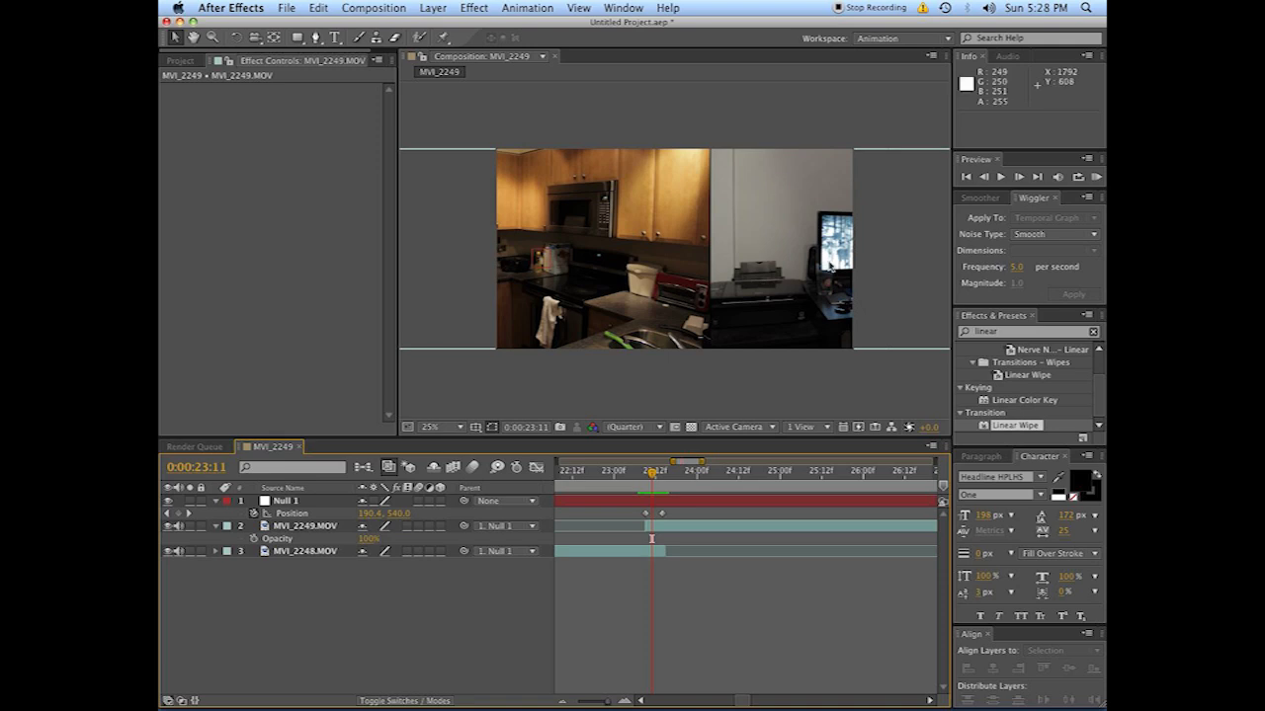
{"action": "left_click_drag", "start_coordinate": [651, 477], "coordinate": [658, 474]}
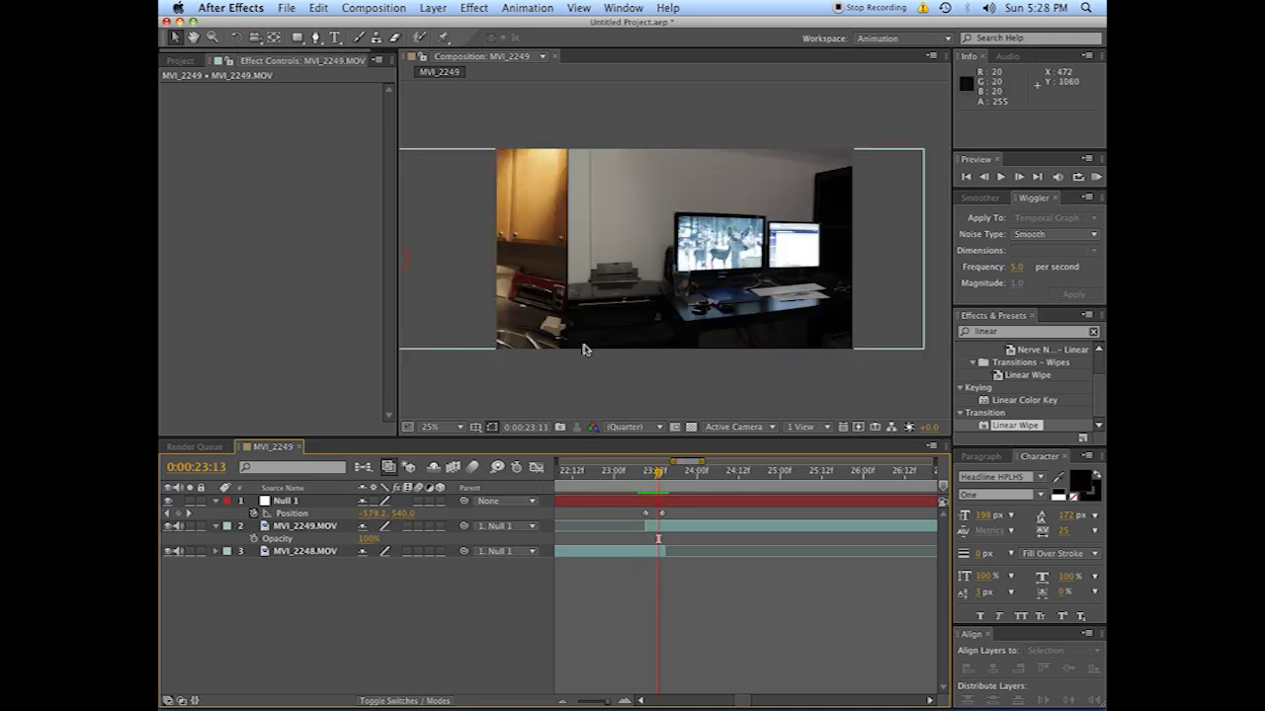
{"action": "key", "text": "Page_Up"}
{"action": "key", "text": "Page_Up"}
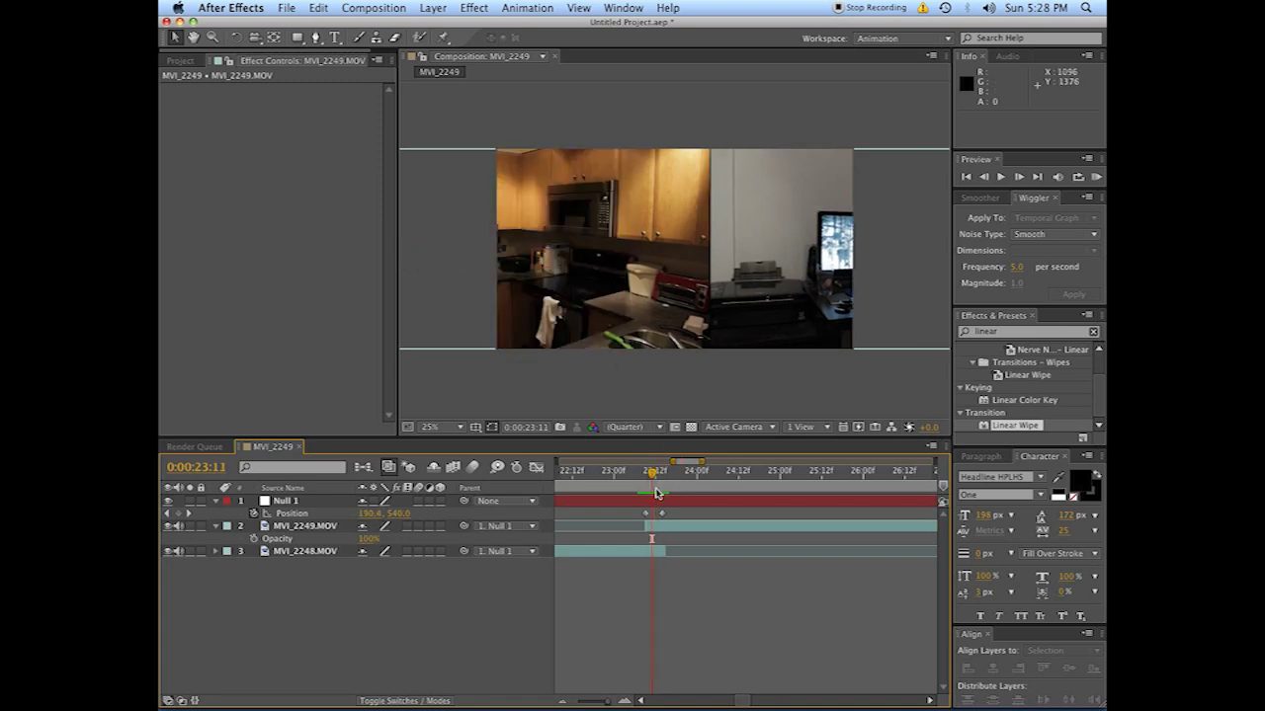
At 0:00:23:14, offset MVI_2249.MOV horizontally to position 2936, 0 to leave a gap between the two clips.
{"action": "left_click_drag", "start_coordinate": [654, 480], "coordinate": [662, 480]}
{"action": "left_click", "coordinate": [681, 524]}
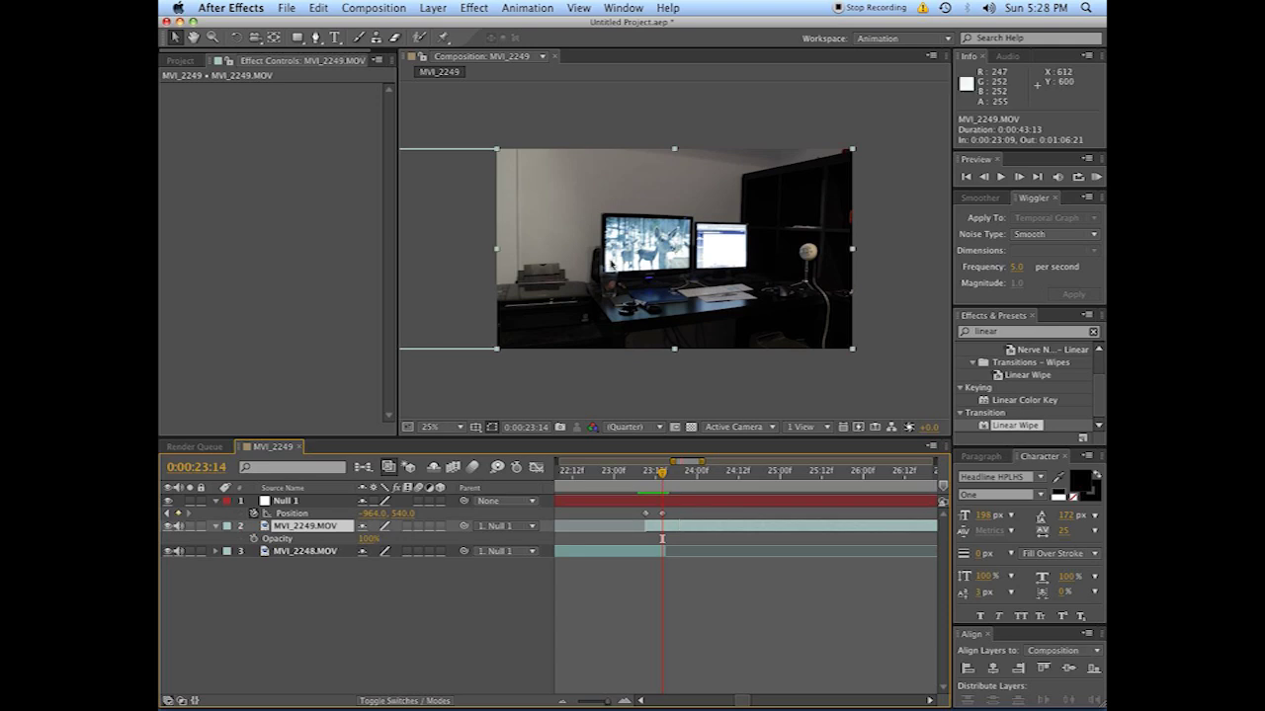
{"action": "left_click_drag", "start_coordinate": [554, 264], "coordinate": [745, 255]}
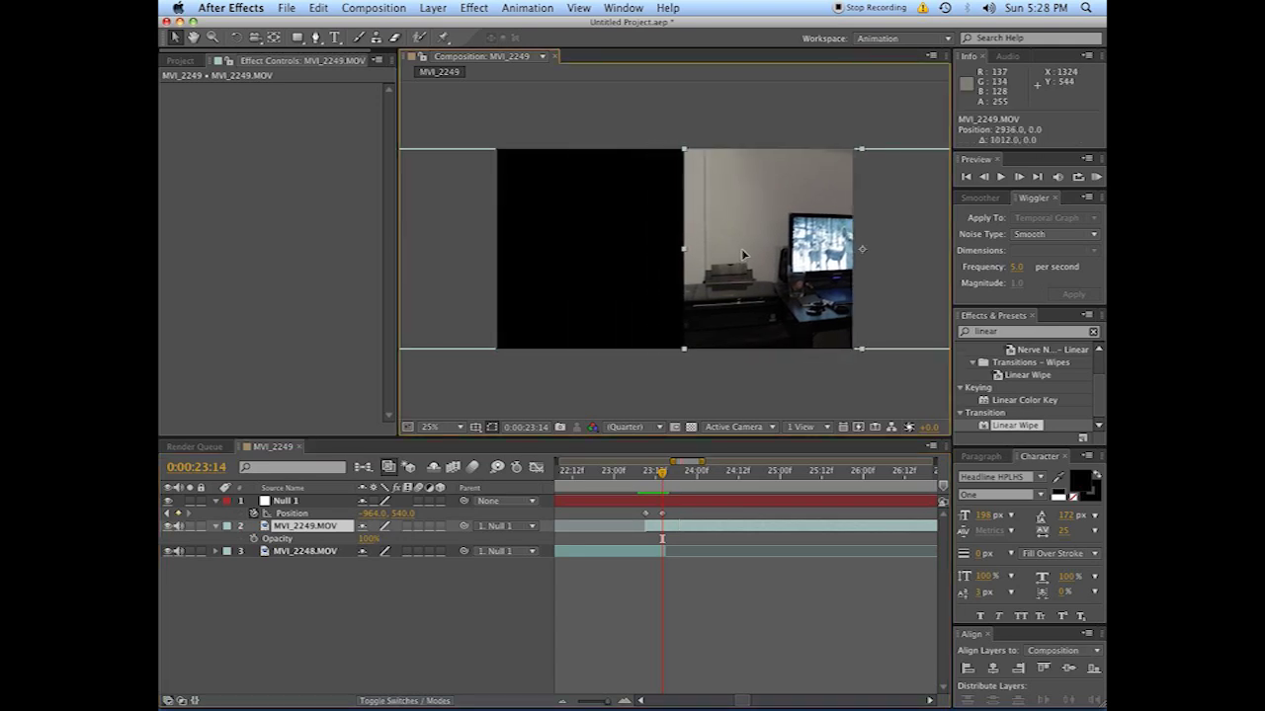
Set Null 1's position at 0:00:23:14 to -1977, 540, aligning the edge of MVI_2249.MOV with the frame.
{"action": "left_click", "coordinate": [648, 496]}
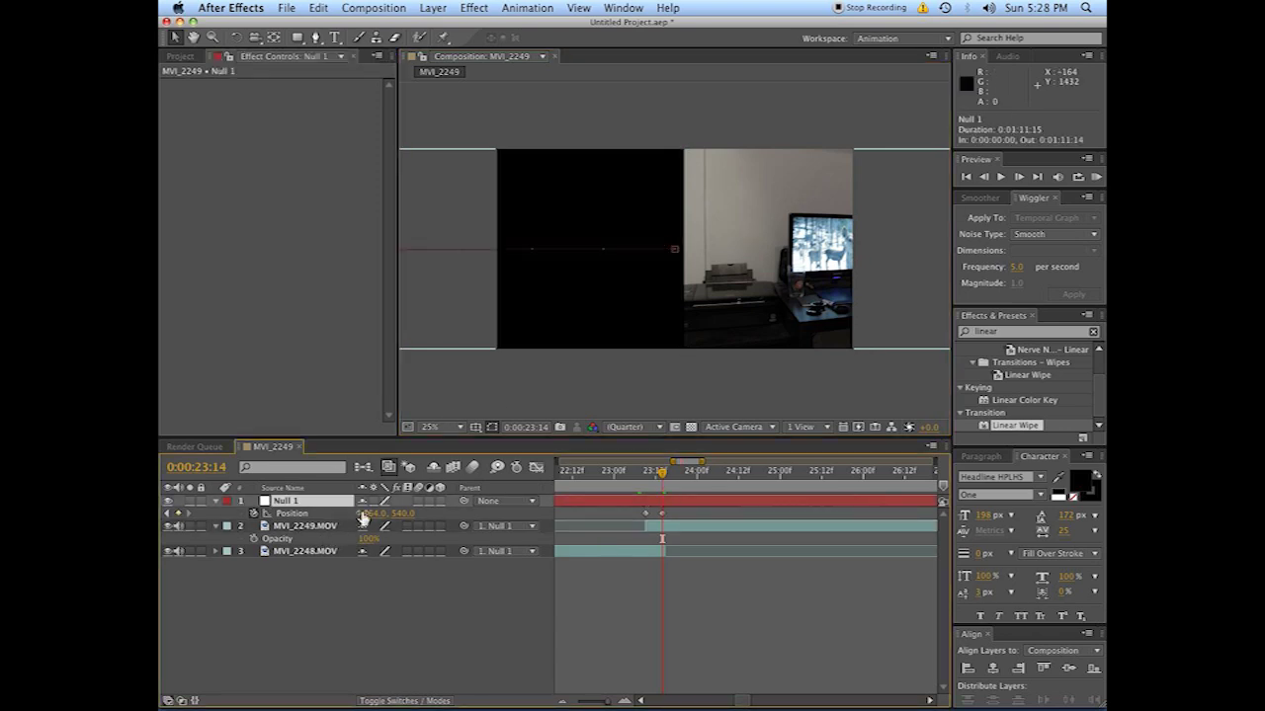
{"action": "left_click_drag", "start_coordinate": [367, 513], "coordinate": [253, 513]}
{"action": "left_click", "coordinate": [678, 619]}
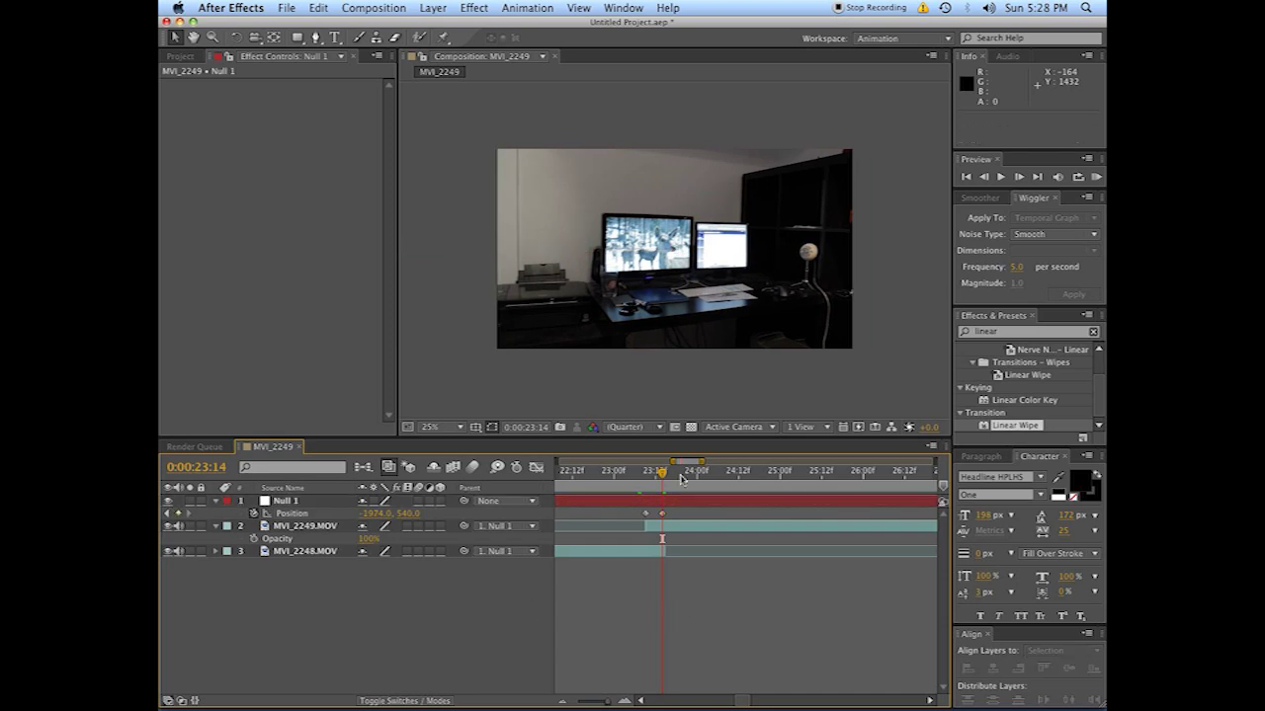
{"action": "scroll", "coordinate": [669, 301], "scroll_direction": "up", "scroll_amount": 2}
{"action": "scroll", "coordinate": [670, 302], "scroll_direction": "up", "scroll_amount": 2}
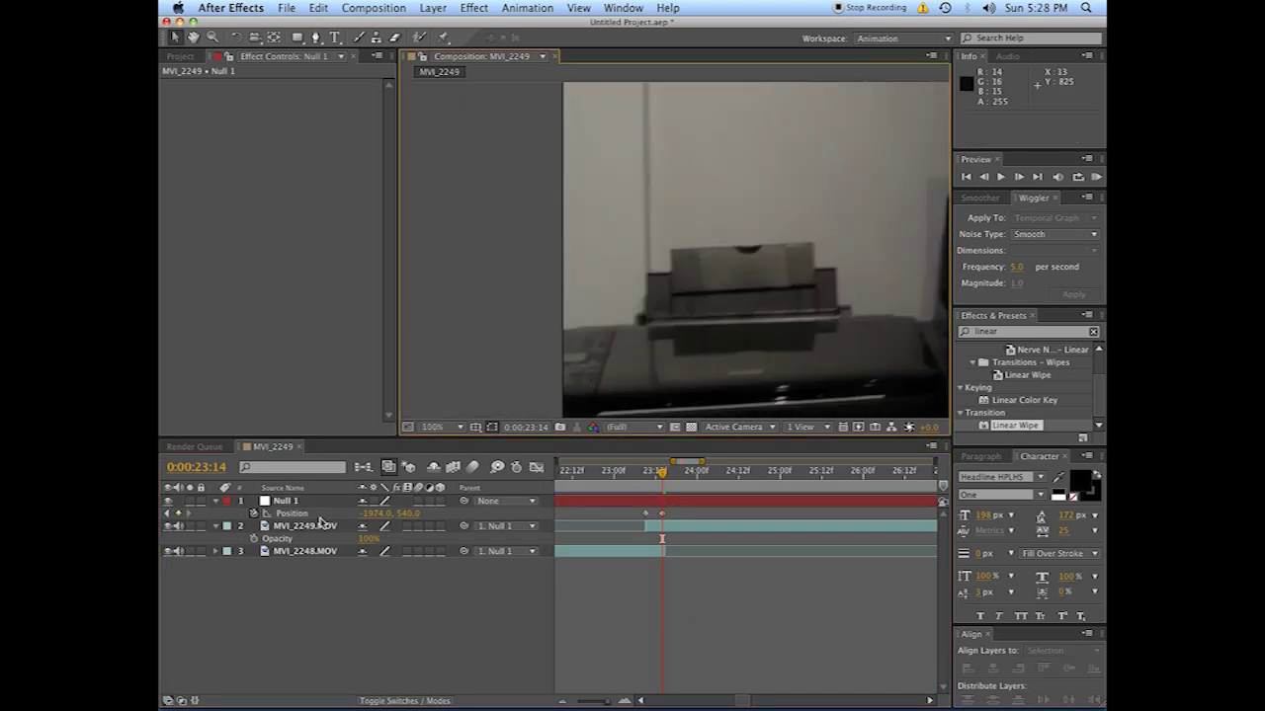
{"action": "left_click", "coordinate": [370, 515]}
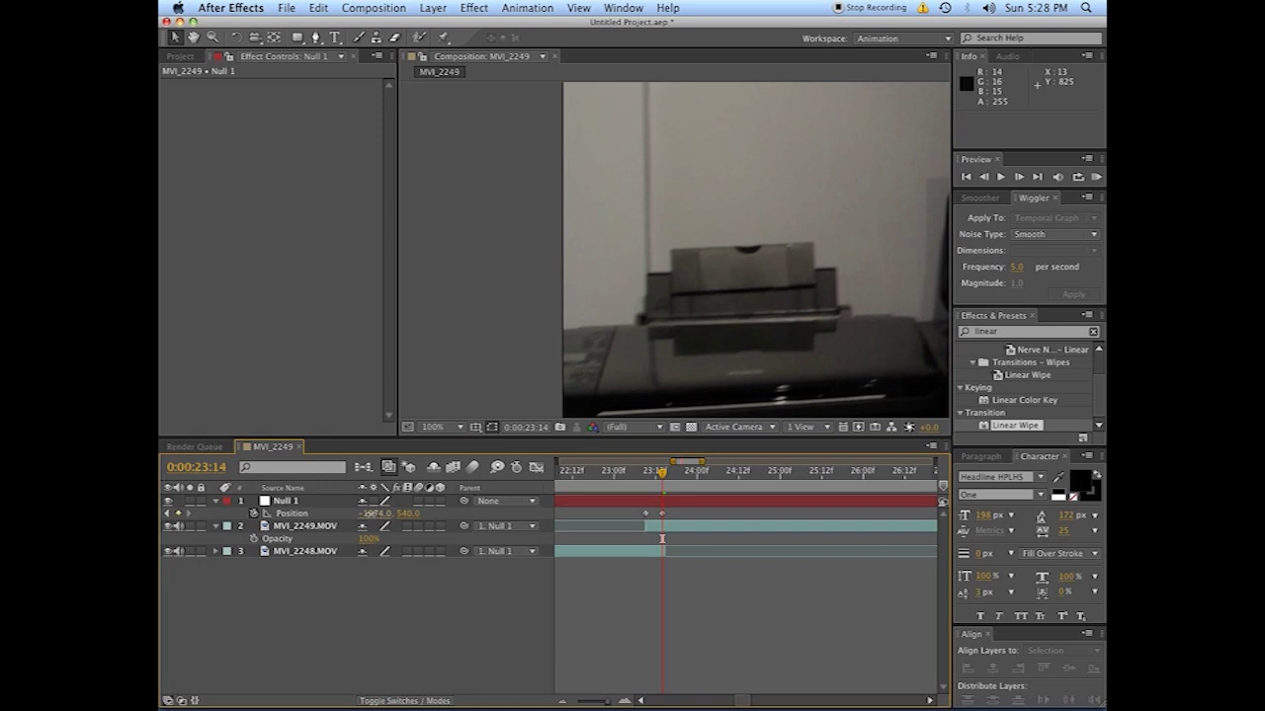
{"action": "left_click_drag", "start_coordinate": [369, 515], "coordinate": [371, 516]}
{"action": "scroll", "coordinate": [678, 319], "scroll_direction": "down", "scroll_amount": 4}
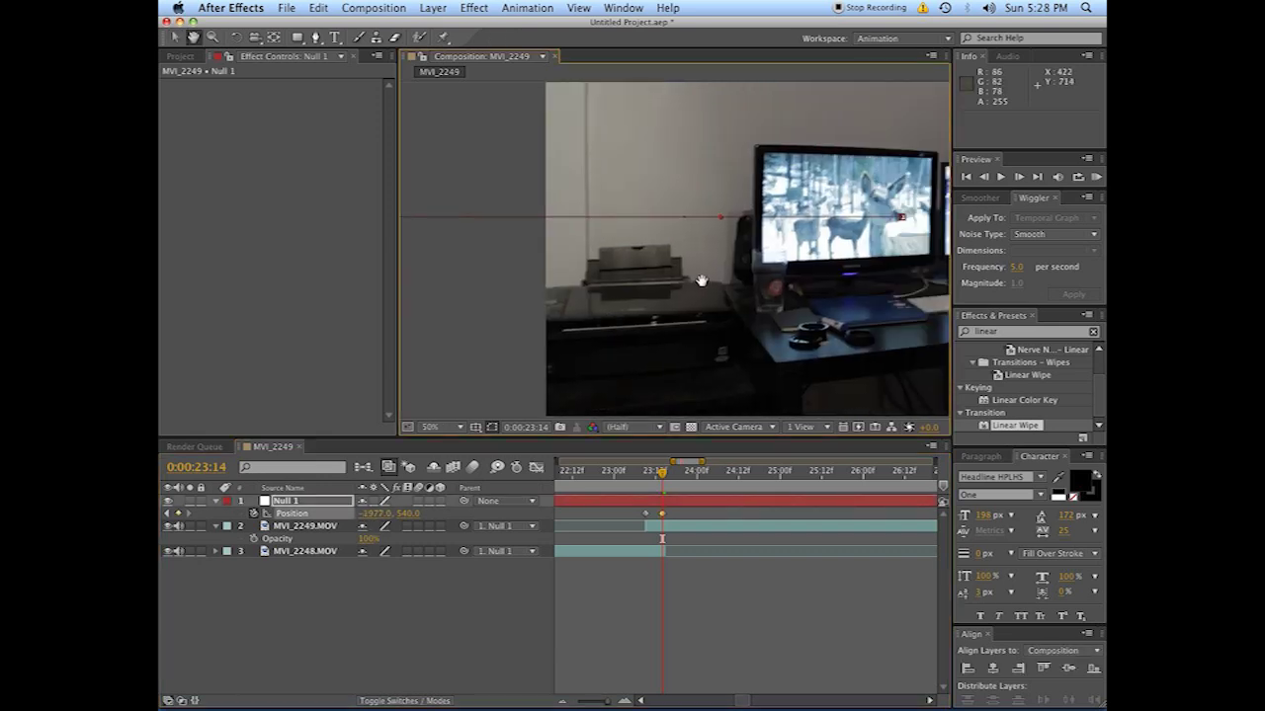
{"action": "left_click_drag", "start_coordinate": [517, 299], "coordinate": [545, 286]}
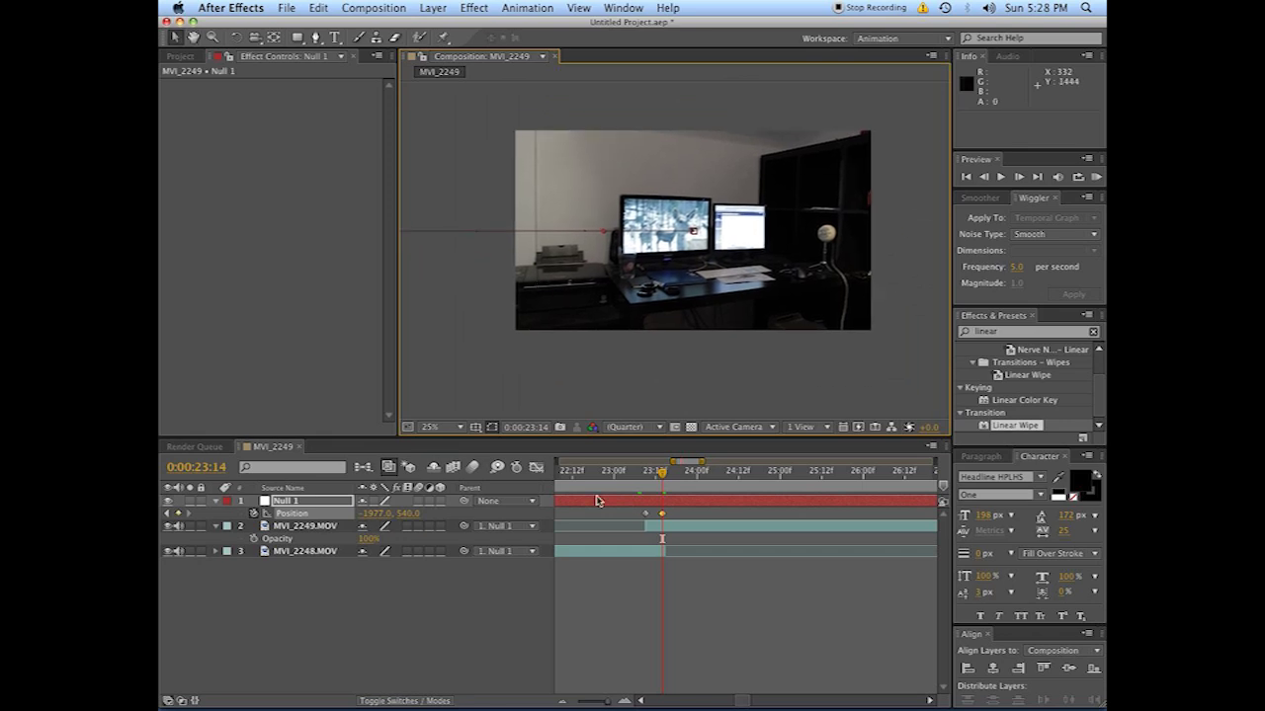
Move Null 1's ending Position keyframe to 0:00:23:15 and extend MVI_2248.MOV to end at 0:00:23:19.
{"action": "left_click_drag", "start_coordinate": [667, 492], "coordinate": [666, 517]}
{"action": "key", "text": "Page_Down"}
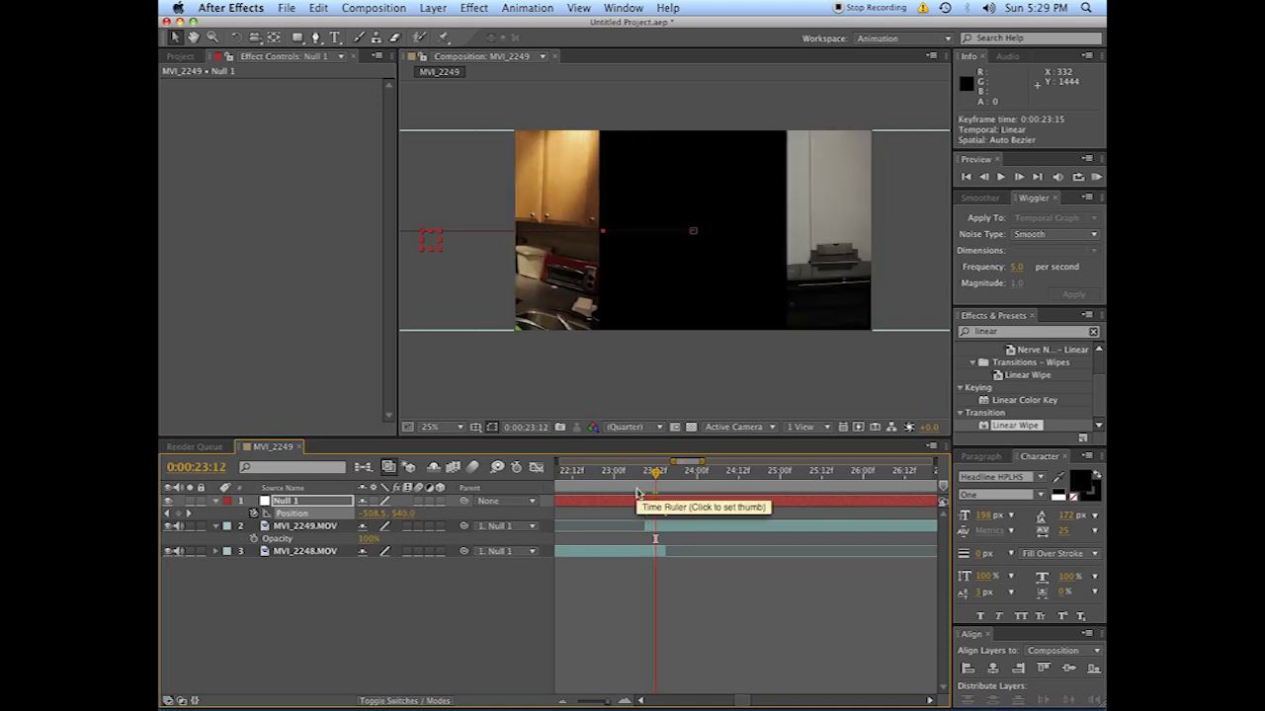
{"action": "left_click", "coordinate": [661, 551]}
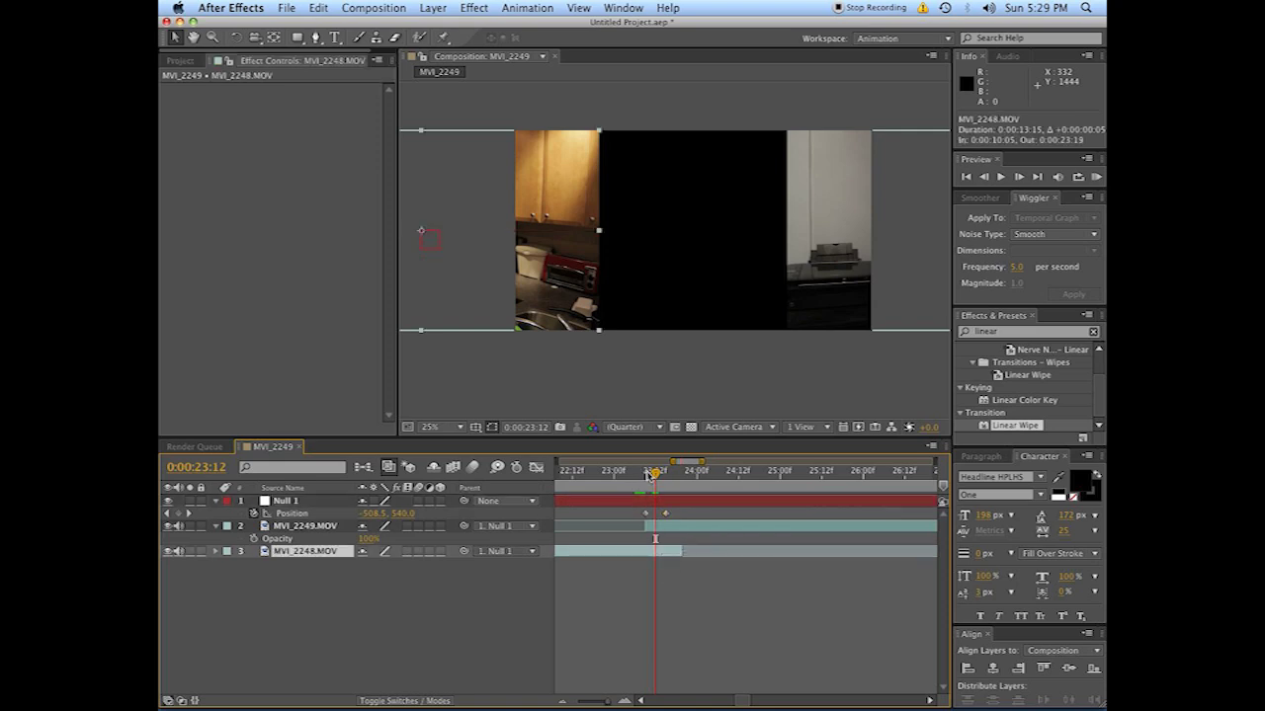
Create a black 1920 x 1080 px solid and place it below MVI_2248.MOV at the bottom of the layer stack.
{"action": "left_click", "coordinate": [409, 627]}
{"action": "right_click", "coordinate": [249, 560]}
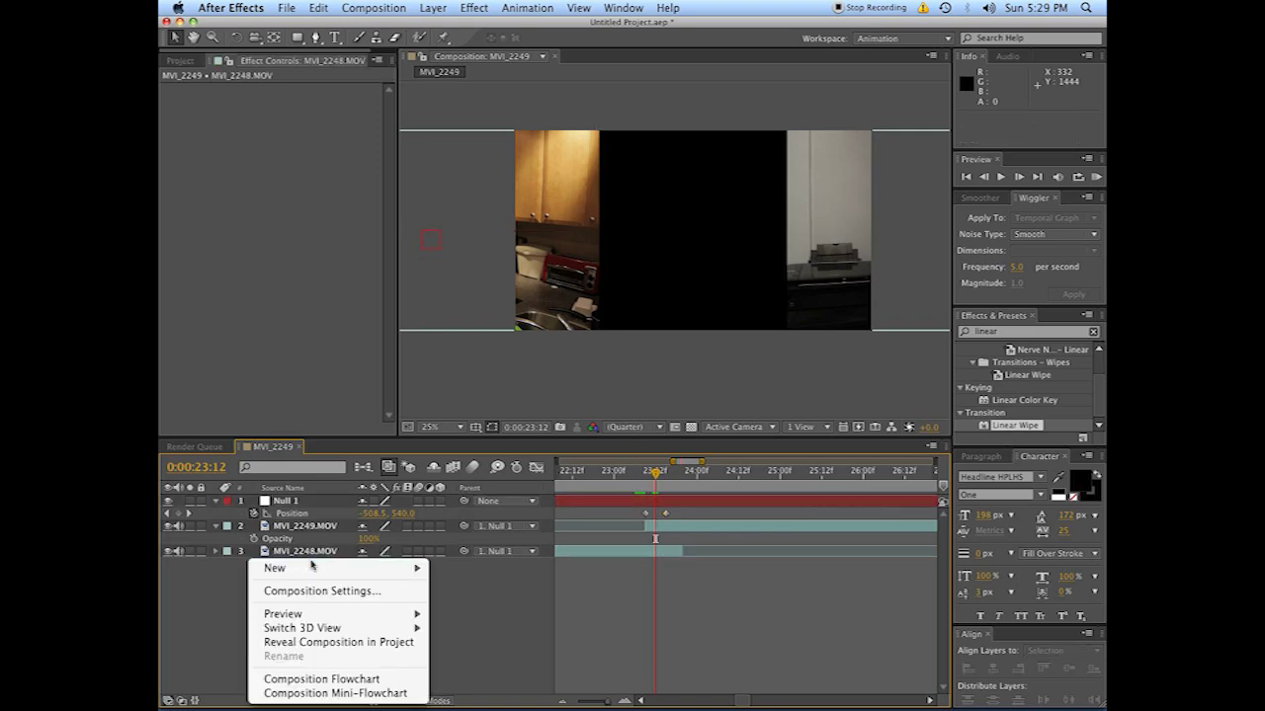
{"action": "mouse_move", "coordinate": [311, 571]}
{"action": "left_click", "coordinate": [460, 605]}
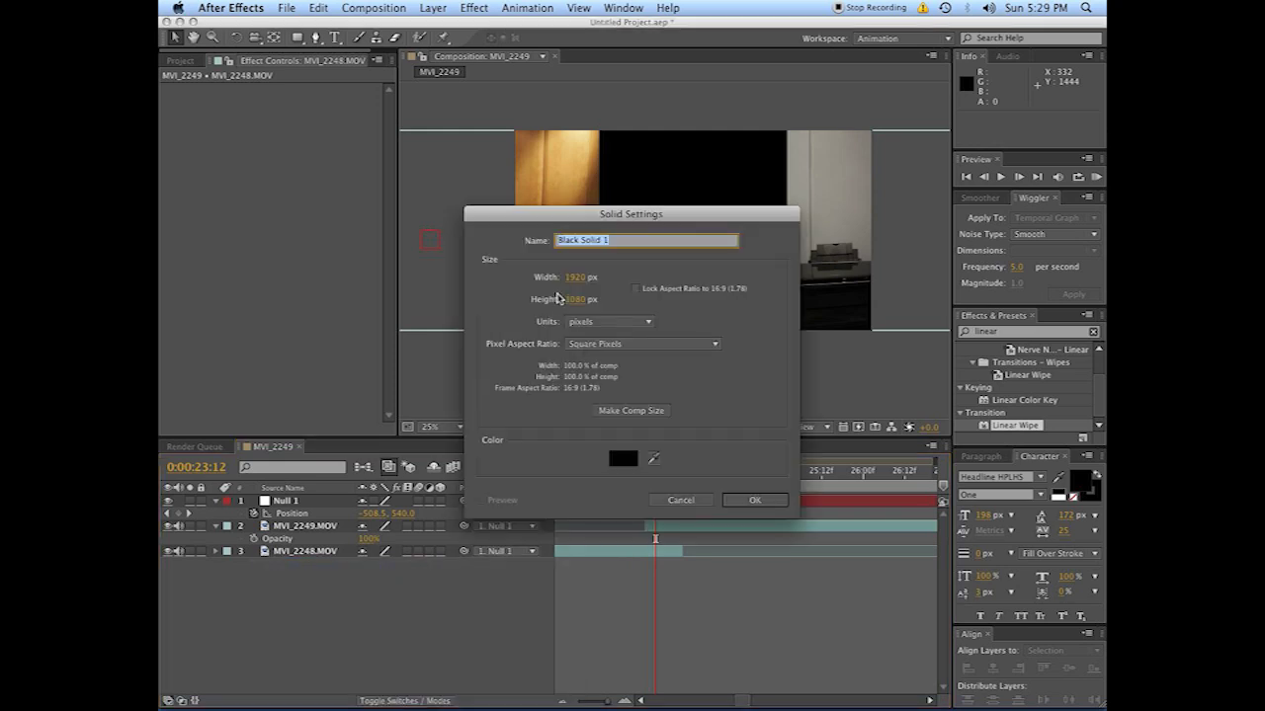
{"action": "left_click", "coordinate": [755, 500]}
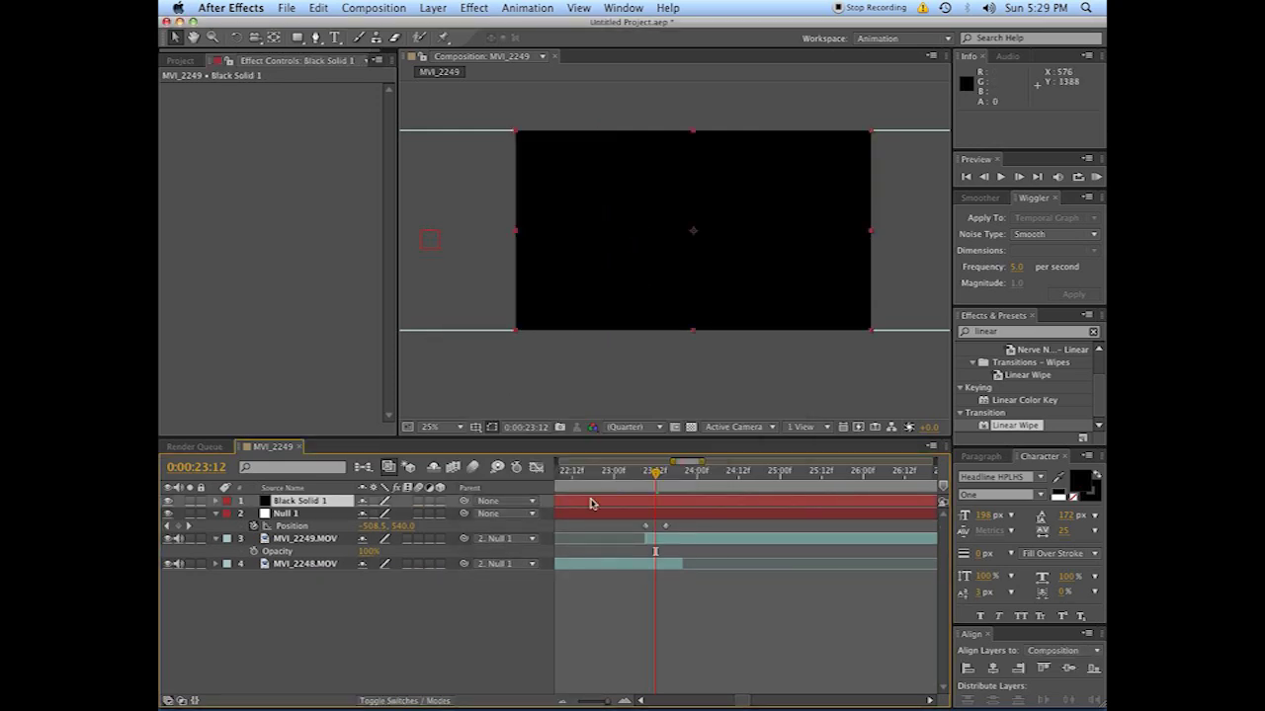
{"action": "left_click_drag", "start_coordinate": [345, 505], "coordinate": [297, 571]}
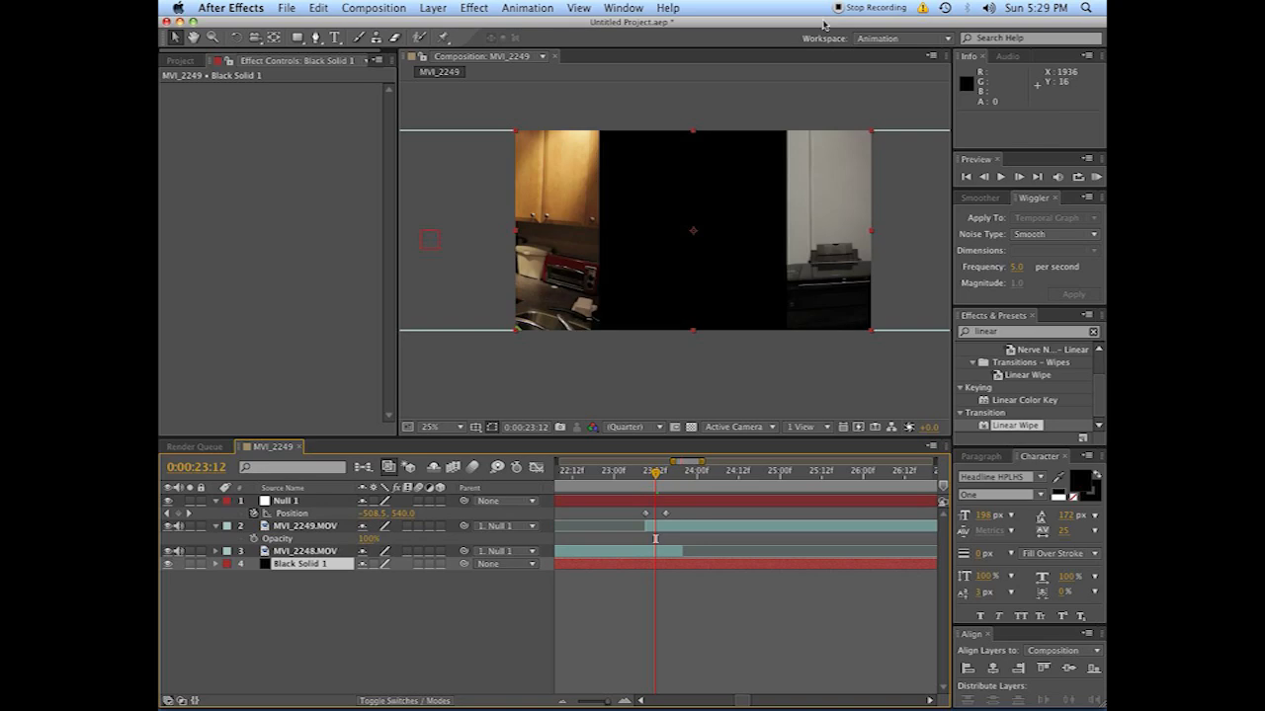
Find the Ramp effect and apply it to Black Solid 1.
{"action": "left_click", "coordinate": [1011, 332]}
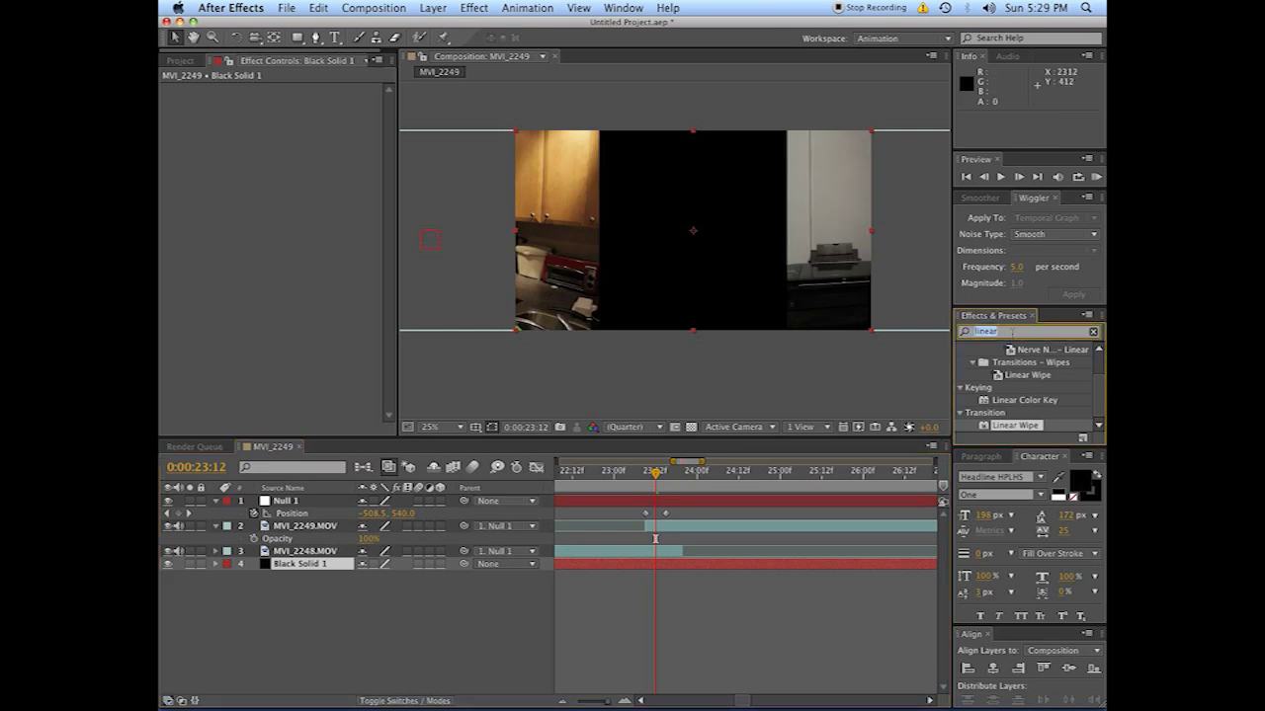
{"action": "type", "text": "ramp"}
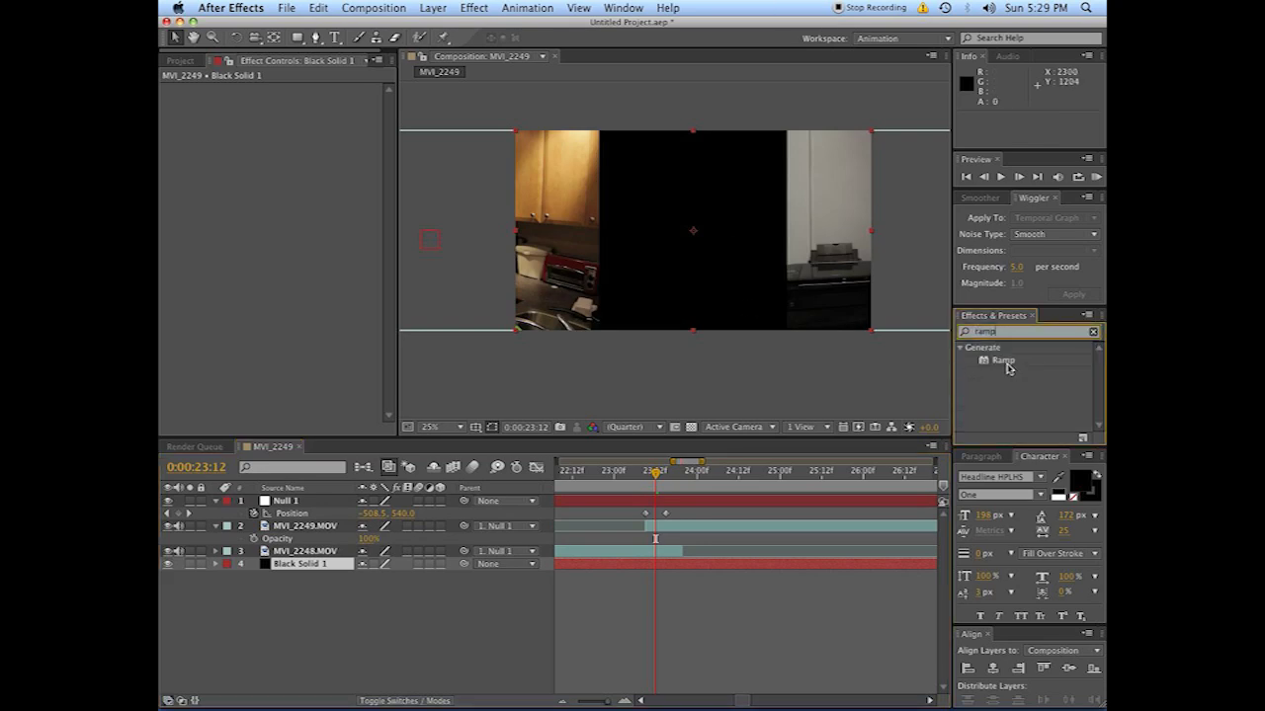
{"action": "double_click", "coordinate": [1003, 361]}
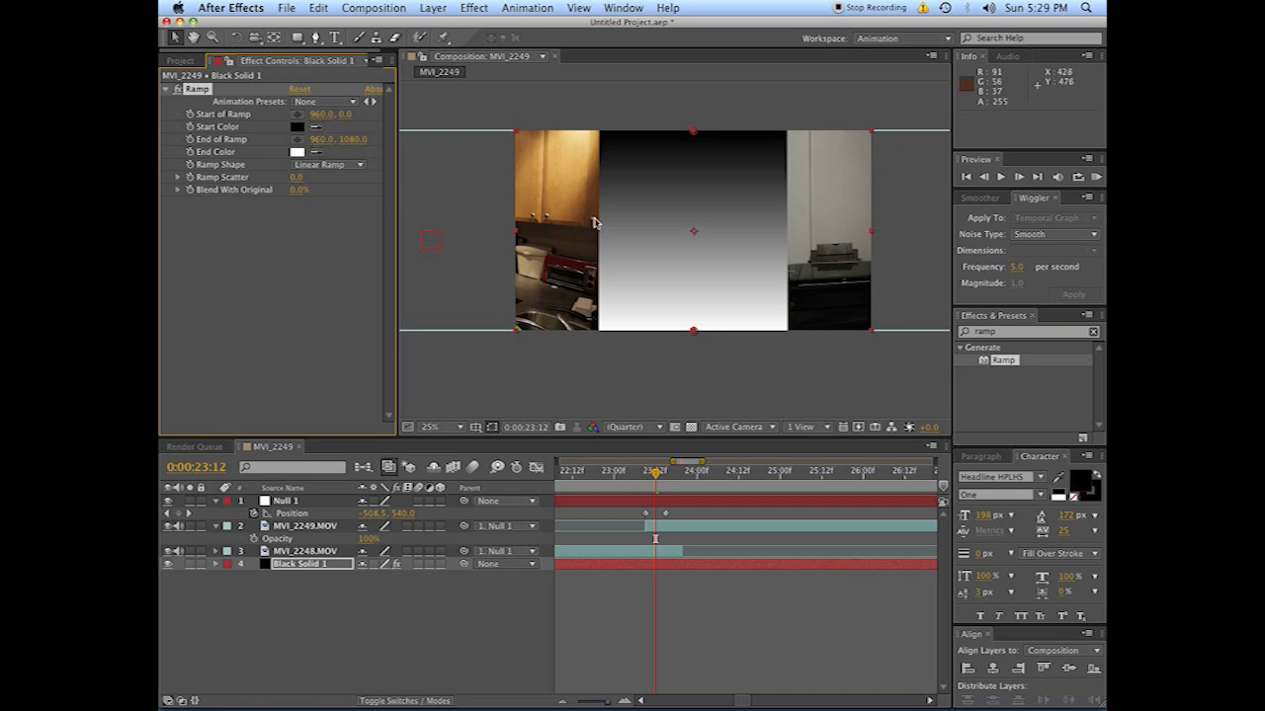
Make the ramp horizontal by placing its start at the frame's left edge (0, 548) and its end at the right edge (1916, 544).
{"action": "left_click", "coordinate": [300, 115]}
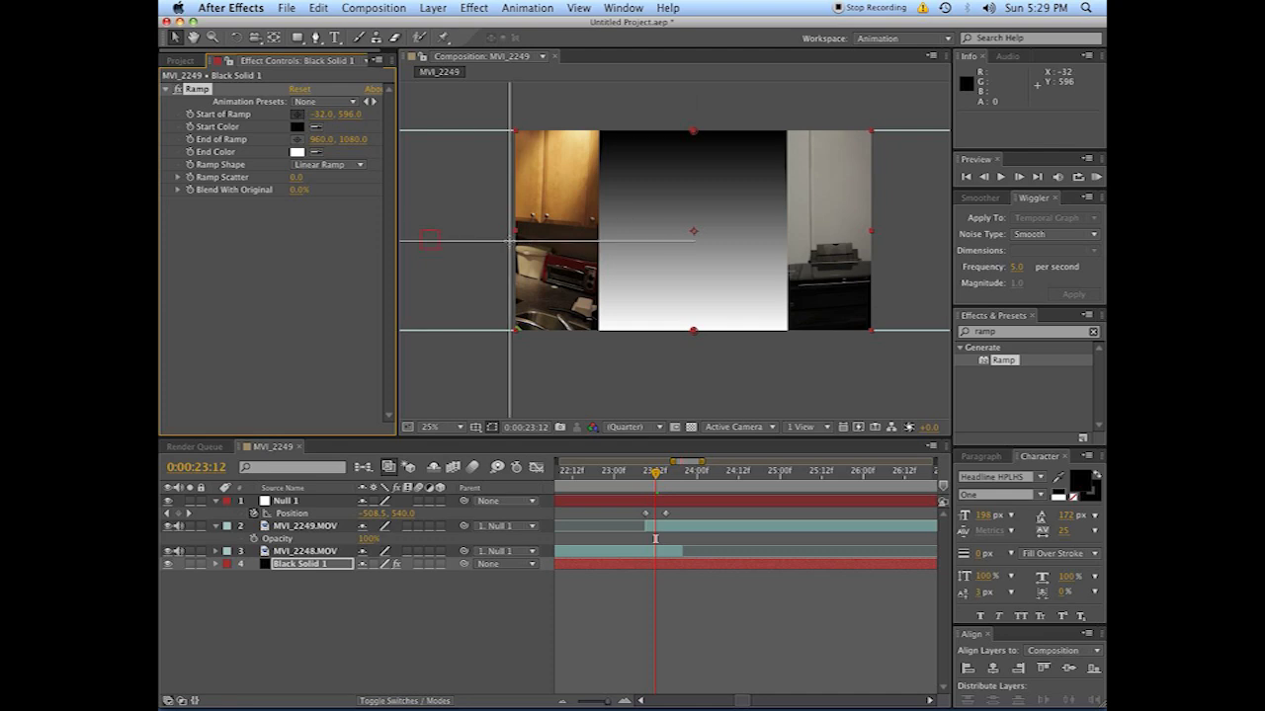
{"action": "left_click", "coordinate": [516, 237]}
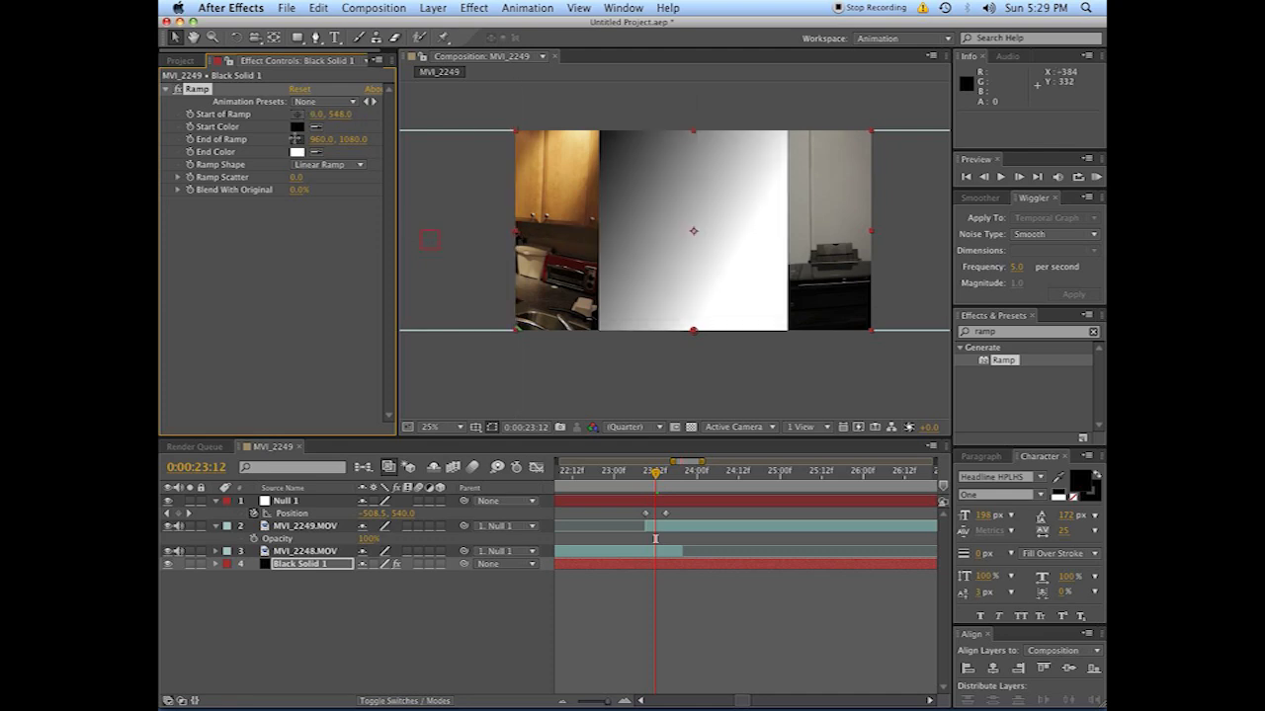
{"action": "left_click", "coordinate": [295, 139]}
{"action": "left_click", "coordinate": [870, 231]}
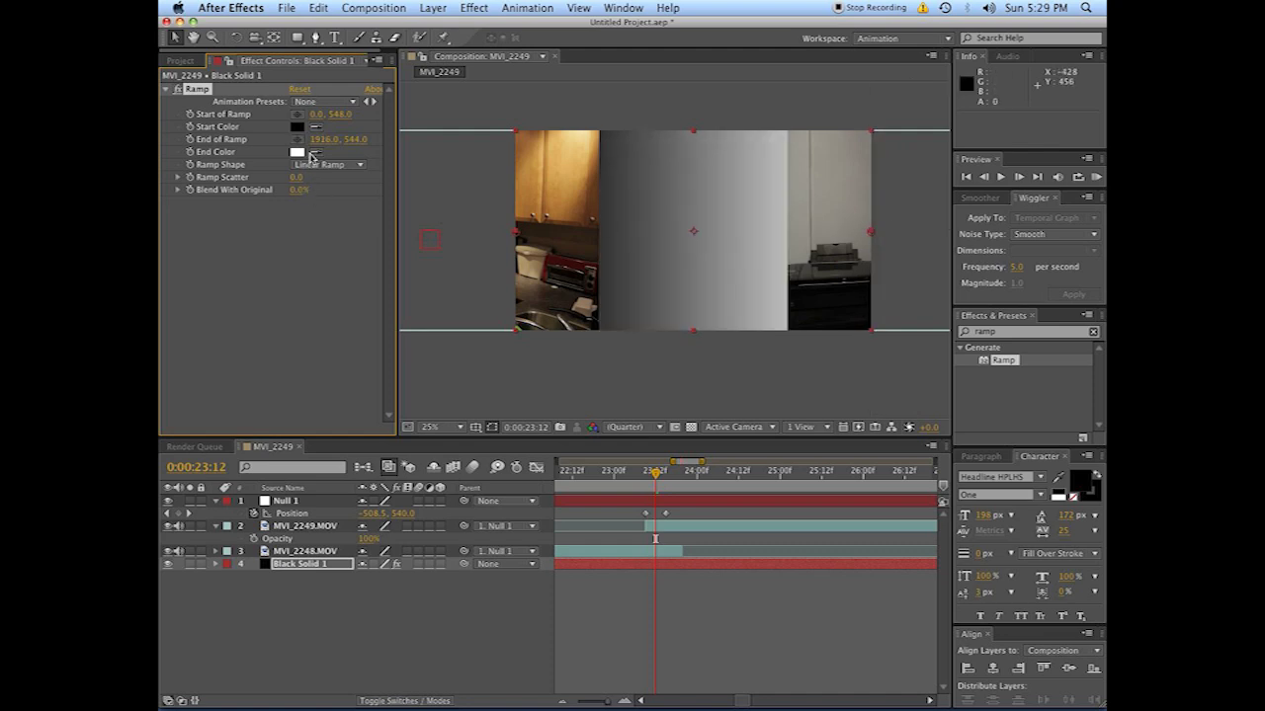
Sample the ramp's end color from the grey wall in MVI_2249.MOV and move the ramp's end point to 1500, 544.
{"action": "left_click", "coordinate": [314, 157]}
{"action": "left_click", "coordinate": [842, 222]}
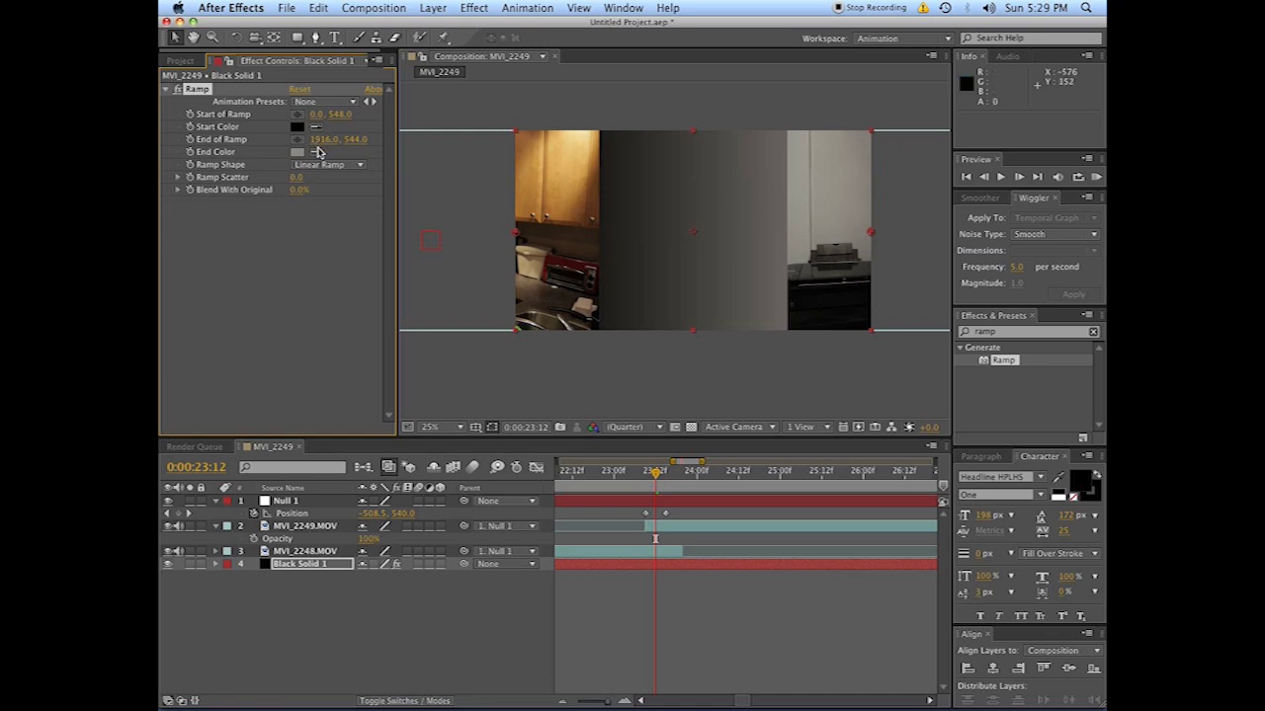
{"action": "left_click", "coordinate": [317, 152]}
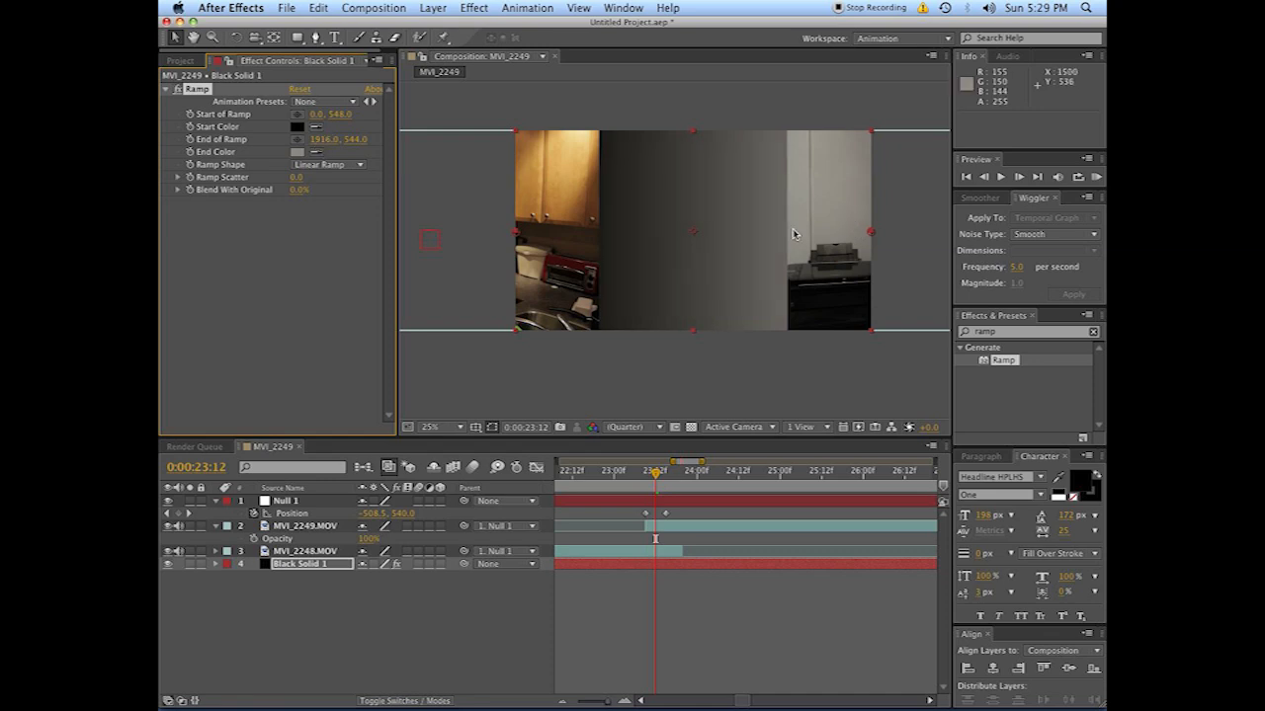
{"action": "left_click_drag", "start_coordinate": [874, 240], "coordinate": [794, 245]}
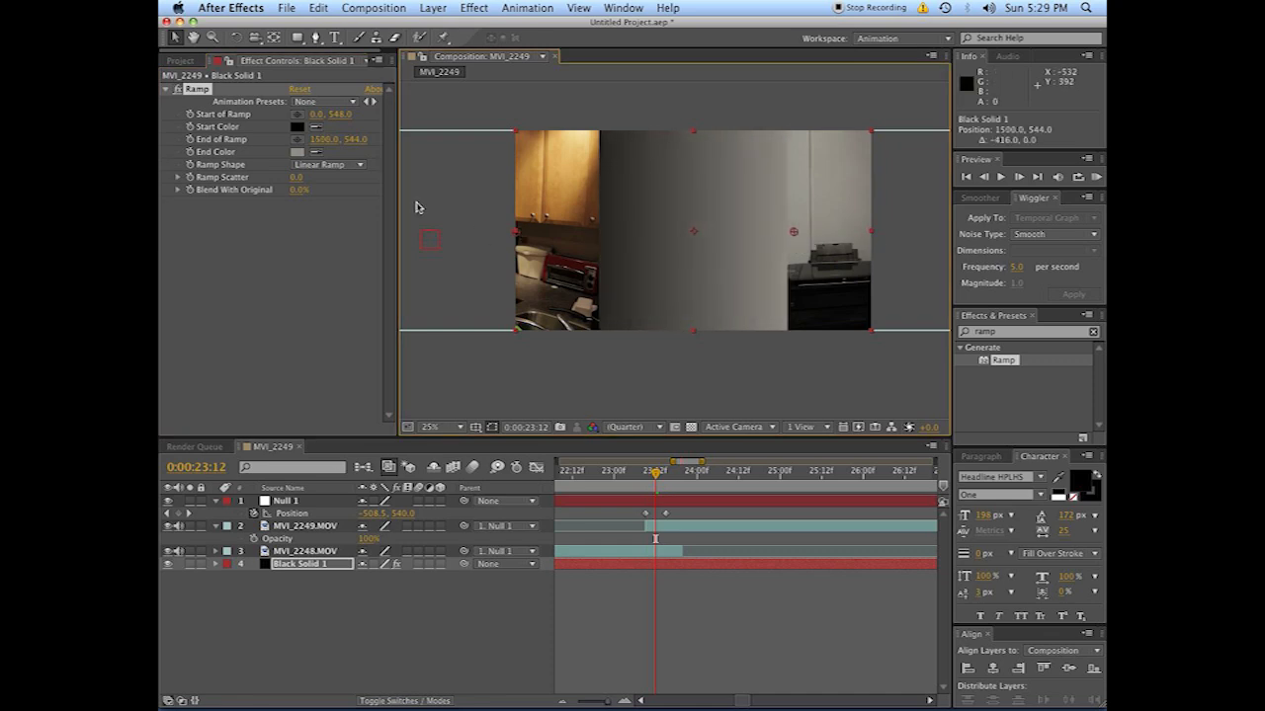
Sample the ramp's start color from the orange cabinets in MVI_2248.MOV and move the ramp's start point to 332, 548.
{"action": "left_click", "coordinate": [316, 127]}
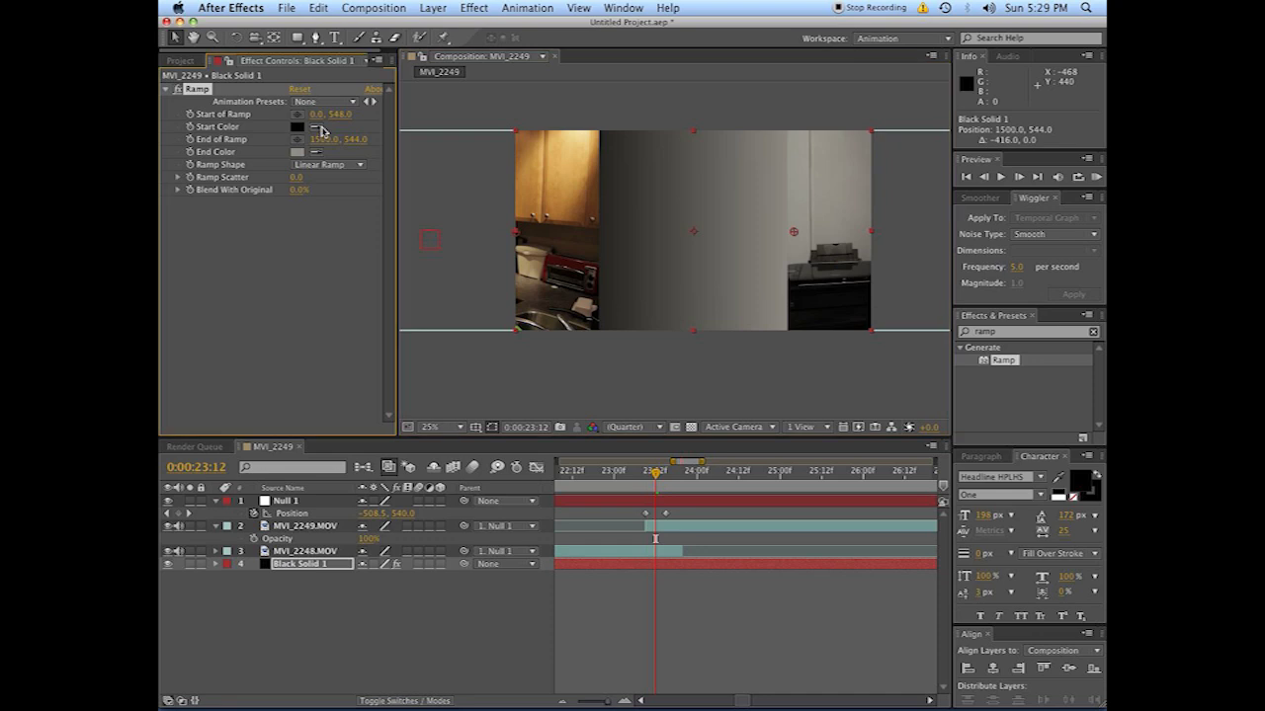
{"action": "left_click", "coordinate": [571, 187]}
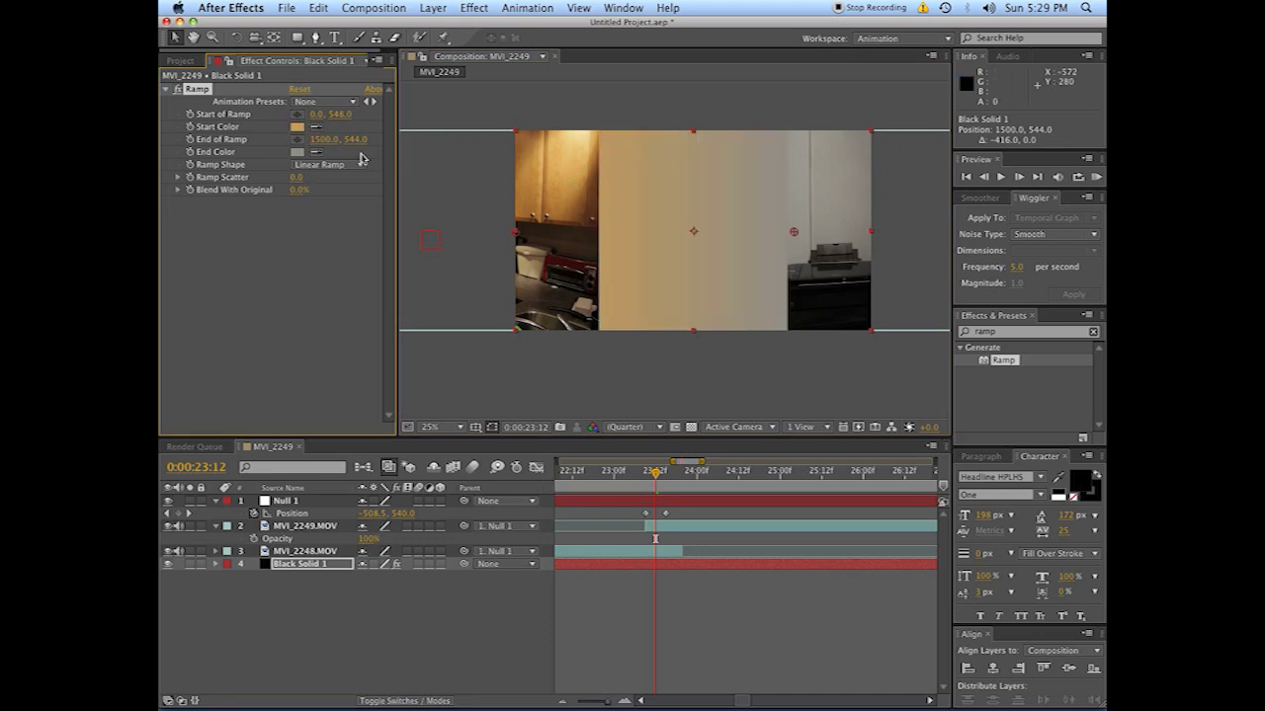
{"action": "left_click_drag", "start_coordinate": [513, 233], "coordinate": [577, 249]}
Parent Black Solid 1 to Null 1 so the gradient moves with the clips.
{"action": "left_click", "coordinate": [515, 585]}
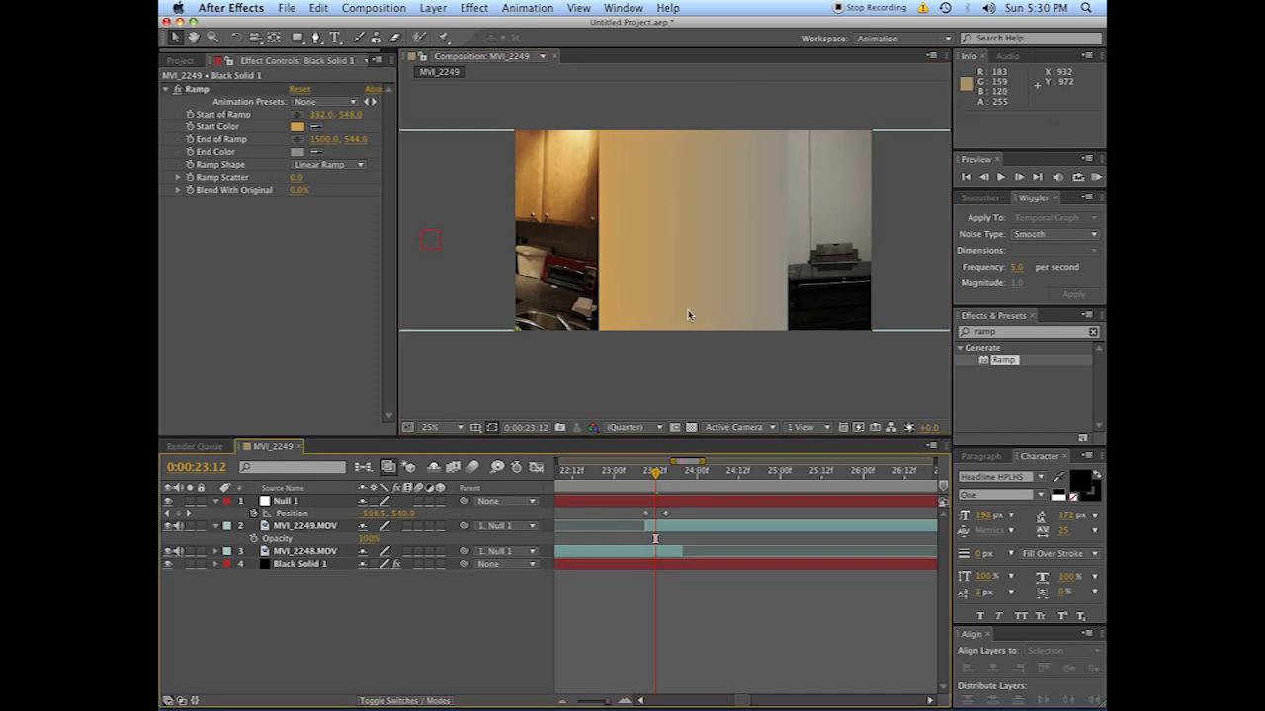
{"action": "left_click_drag", "start_coordinate": [463, 564], "coordinate": [286, 501]}
{"action": "left_click_drag", "start_coordinate": [660, 485], "coordinate": [655, 483]}
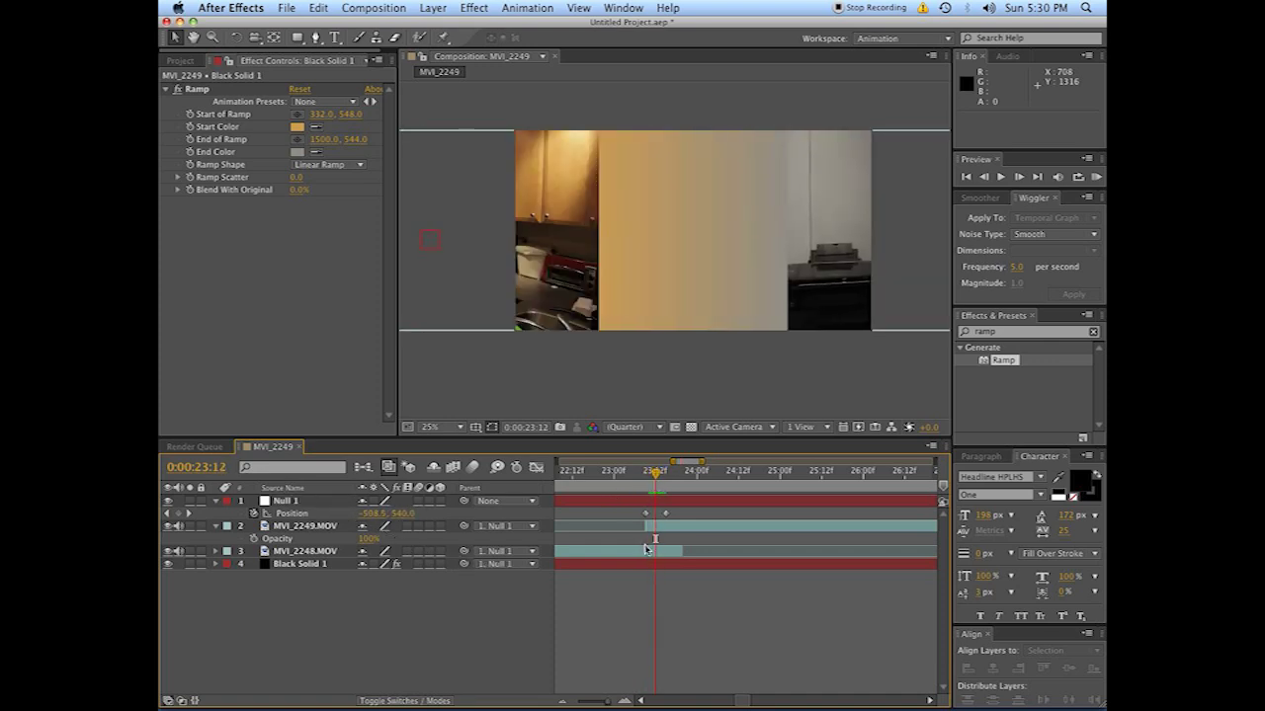
Turn on motion blur for MVI_2248.MOV and MVI_2249.MOV, enable it for the composition, and check it at 0:00:23:11.
{"action": "left_click", "coordinate": [645, 550]}
{"action": "left_click", "coordinate": [672, 526], "text": "shift"}
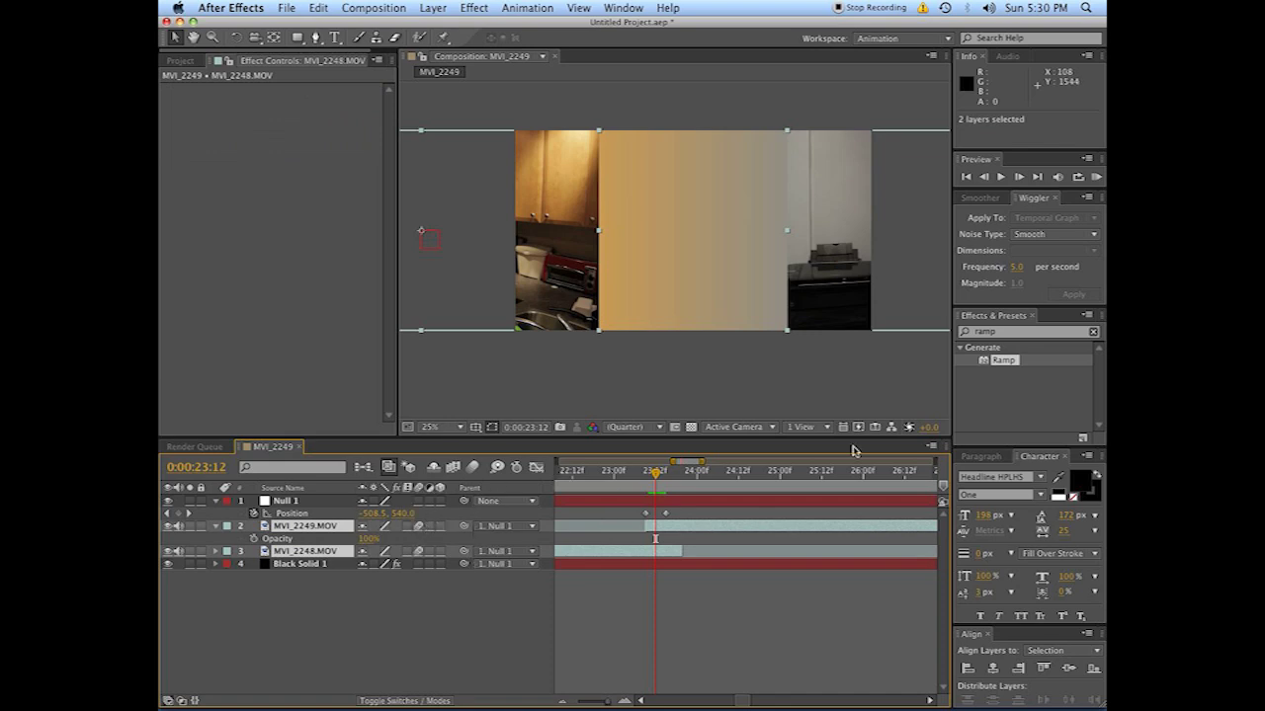
{"action": "left_click", "coordinate": [473, 469]}
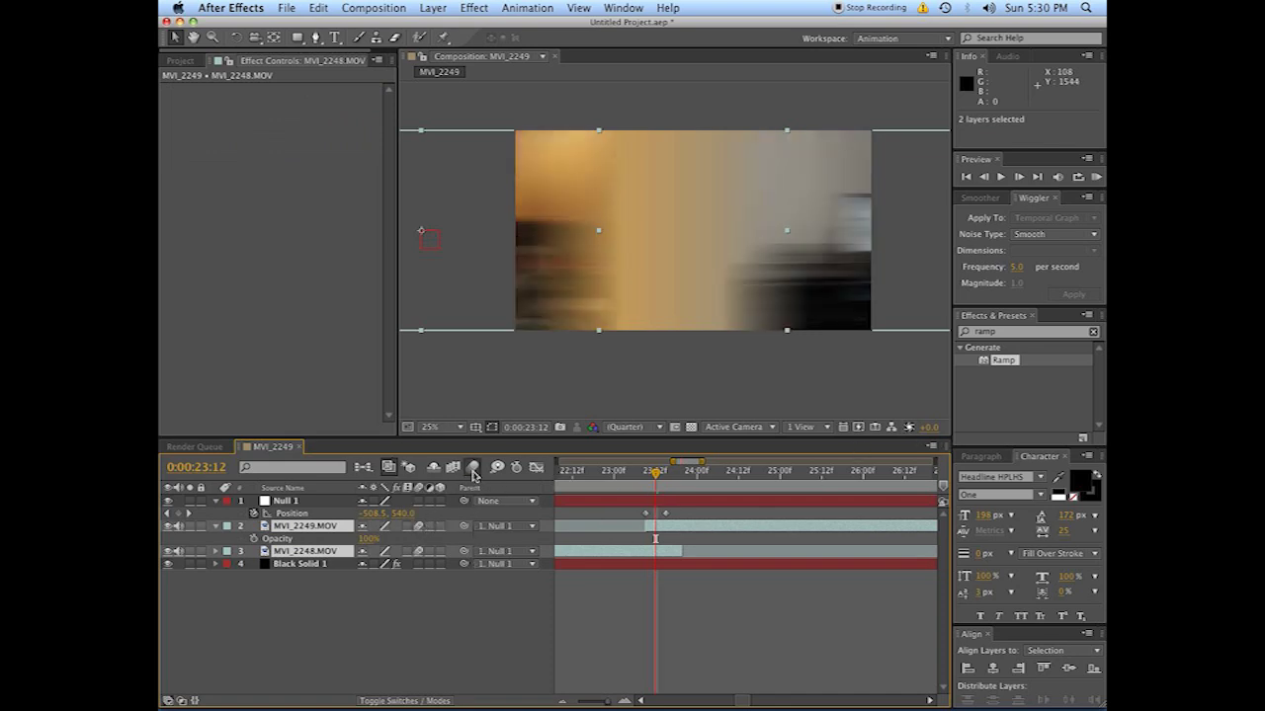
{"action": "left_click_drag", "start_coordinate": [657, 474], "coordinate": [653, 476]}
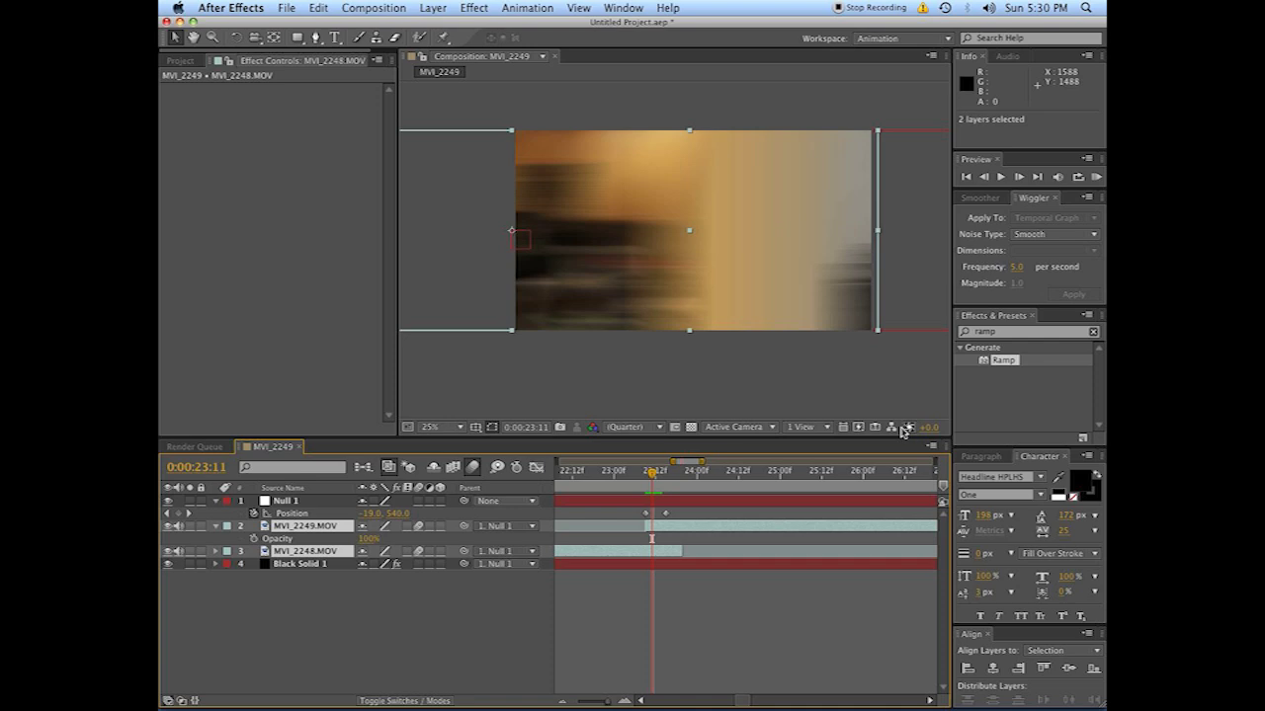
Set the composition's motion blur shutter angle to 180°.
{"action": "left_click", "coordinate": [931, 447]}
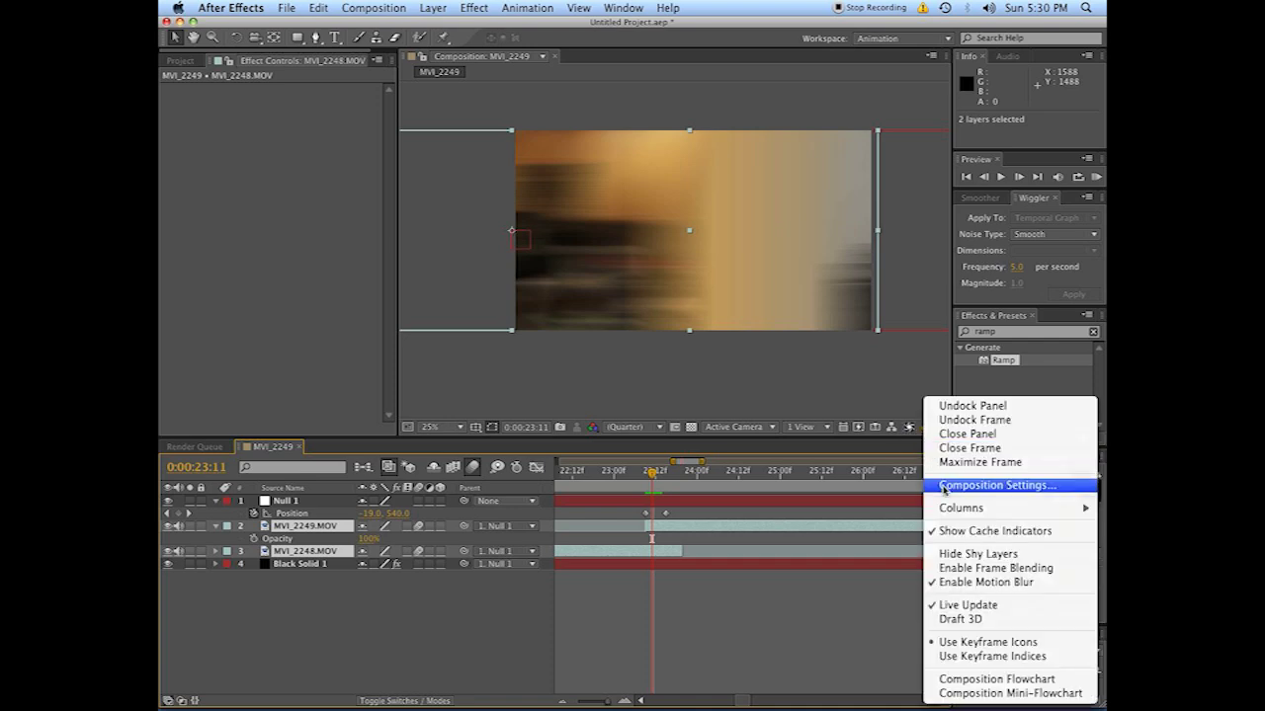
{"action": "left_click", "coordinate": [946, 486]}
{"action": "left_click", "coordinate": [518, 253]}
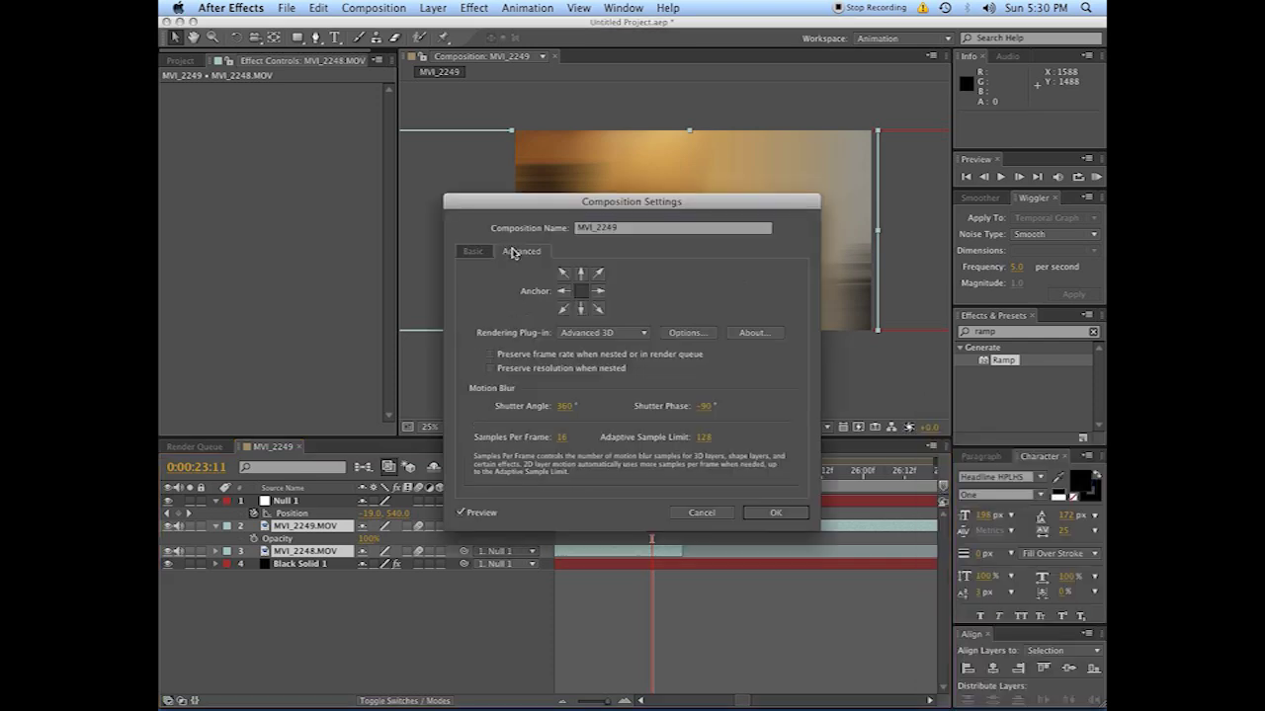
{"action": "left_click", "coordinate": [565, 405]}
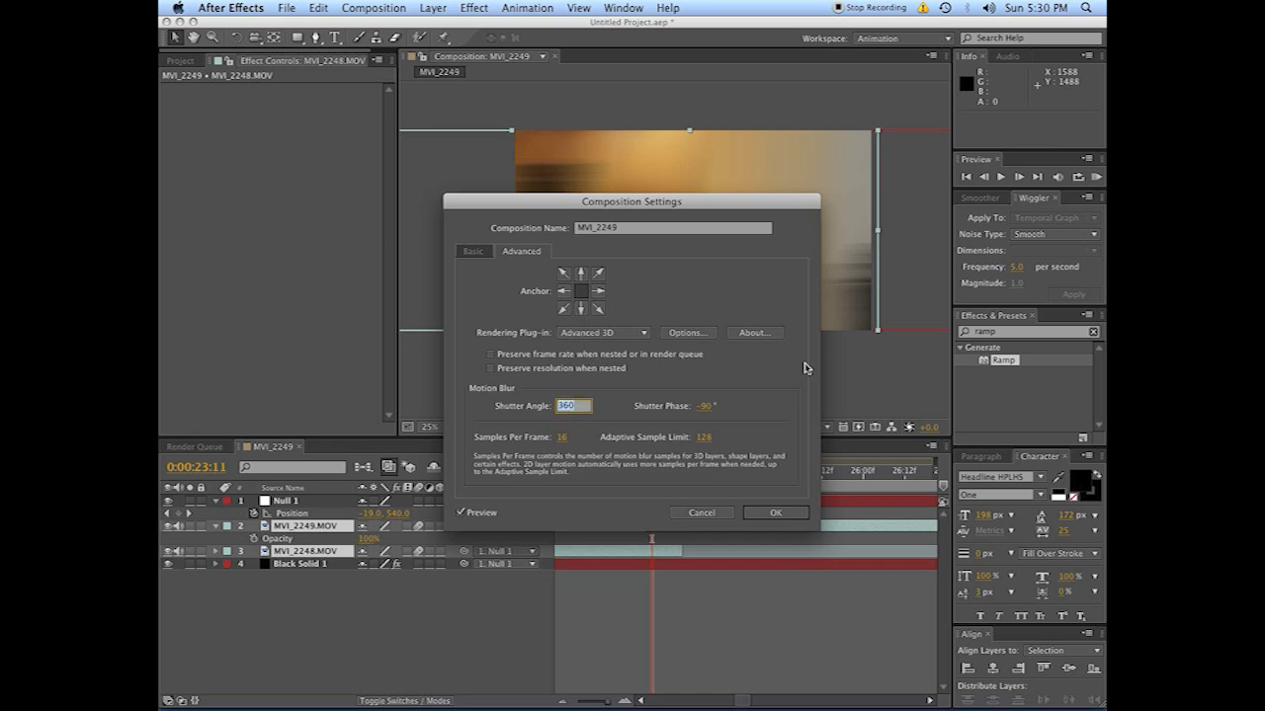
{"action": "key", "text": "Return"}
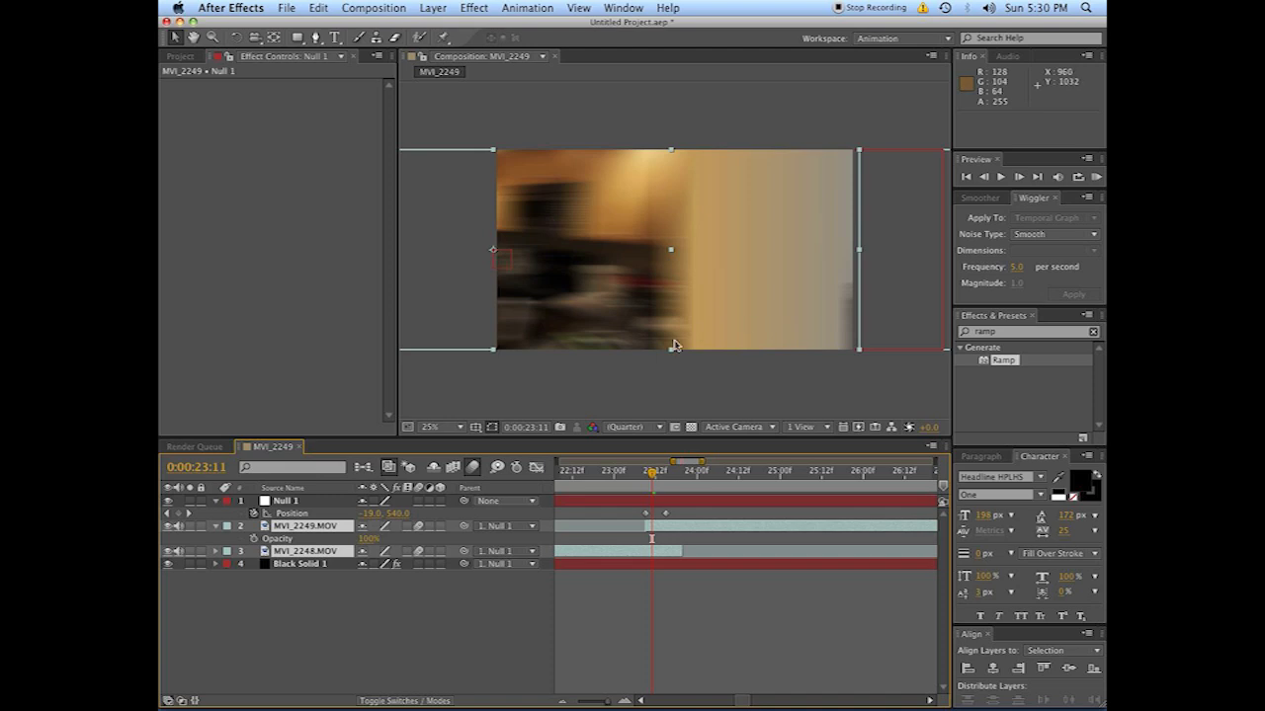
Set the composition's motion blur shutter angle to 360° and check the blurred slide at 0:00:23:12.
{"action": "left_click", "coordinate": [941, 451]}
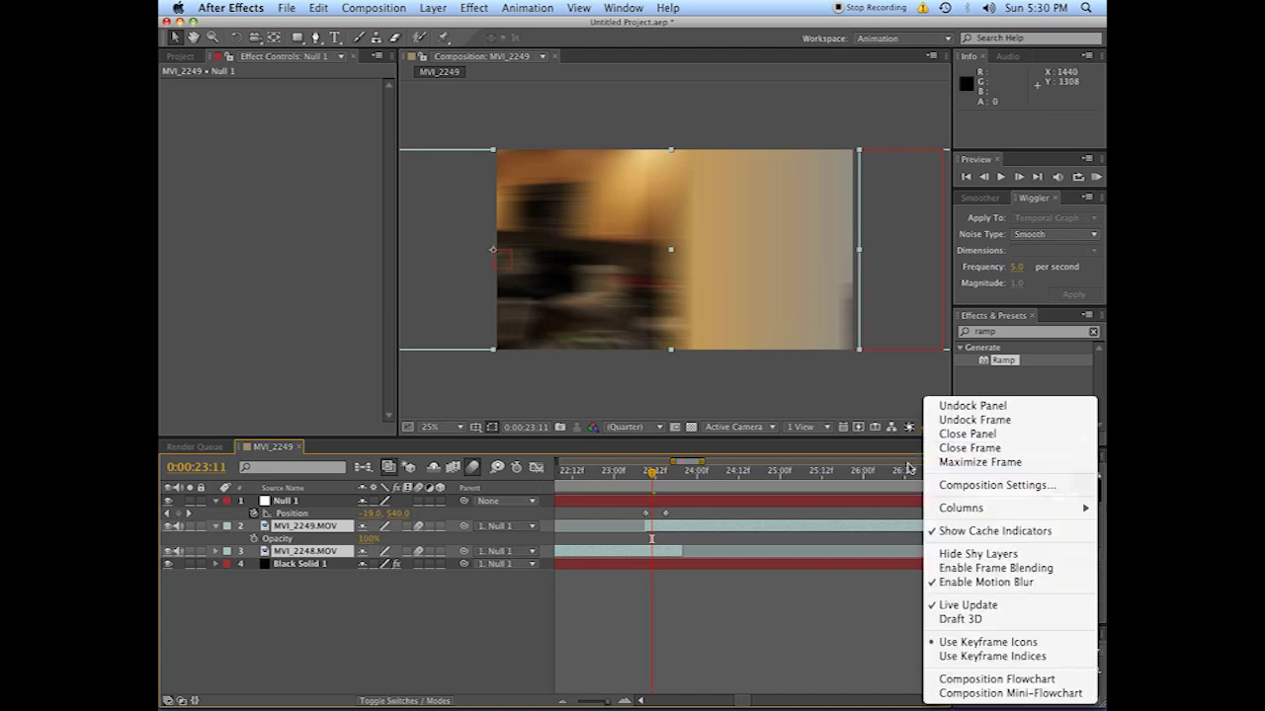
{"action": "left_click", "coordinate": [988, 485]}
{"action": "left_click", "coordinate": [524, 251]}
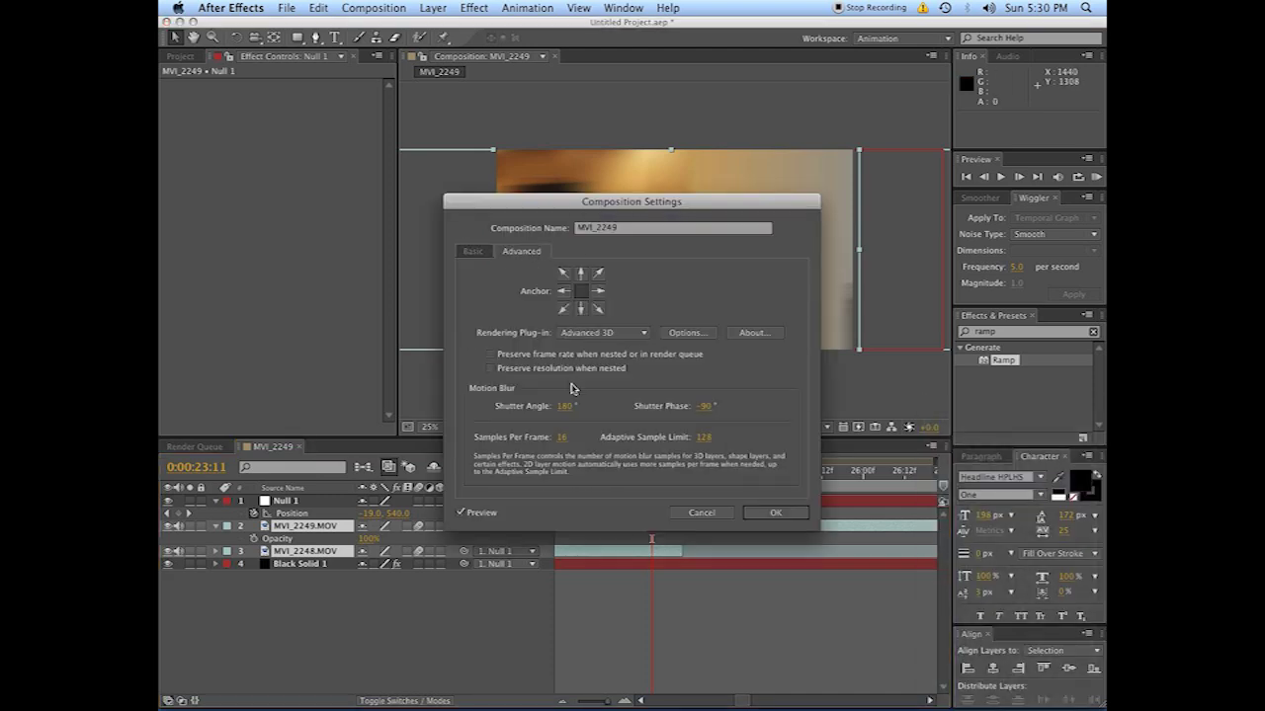
{"action": "left_click", "coordinate": [563, 407]}
{"action": "type", "text": "360"}
{"action": "key", "text": "Return"}
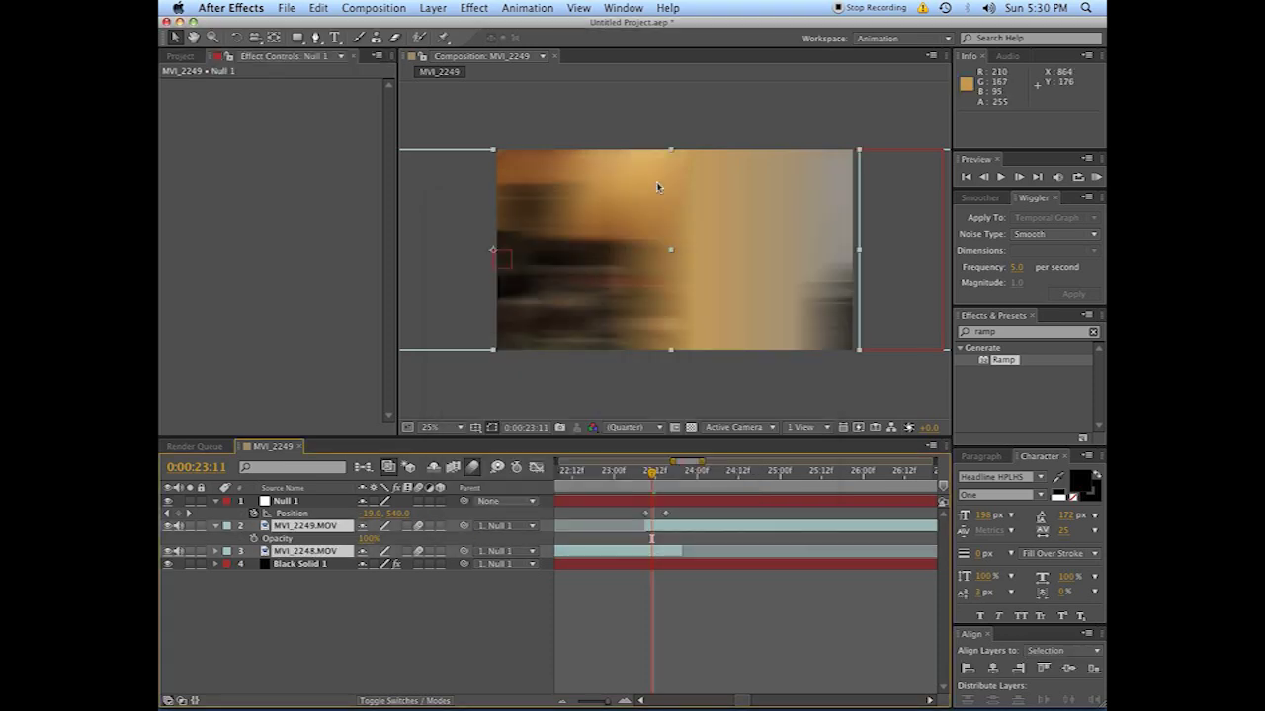
{"action": "left_click", "coordinate": [722, 592]}
{"action": "left_click_drag", "start_coordinate": [653, 473], "coordinate": [652, 481]}
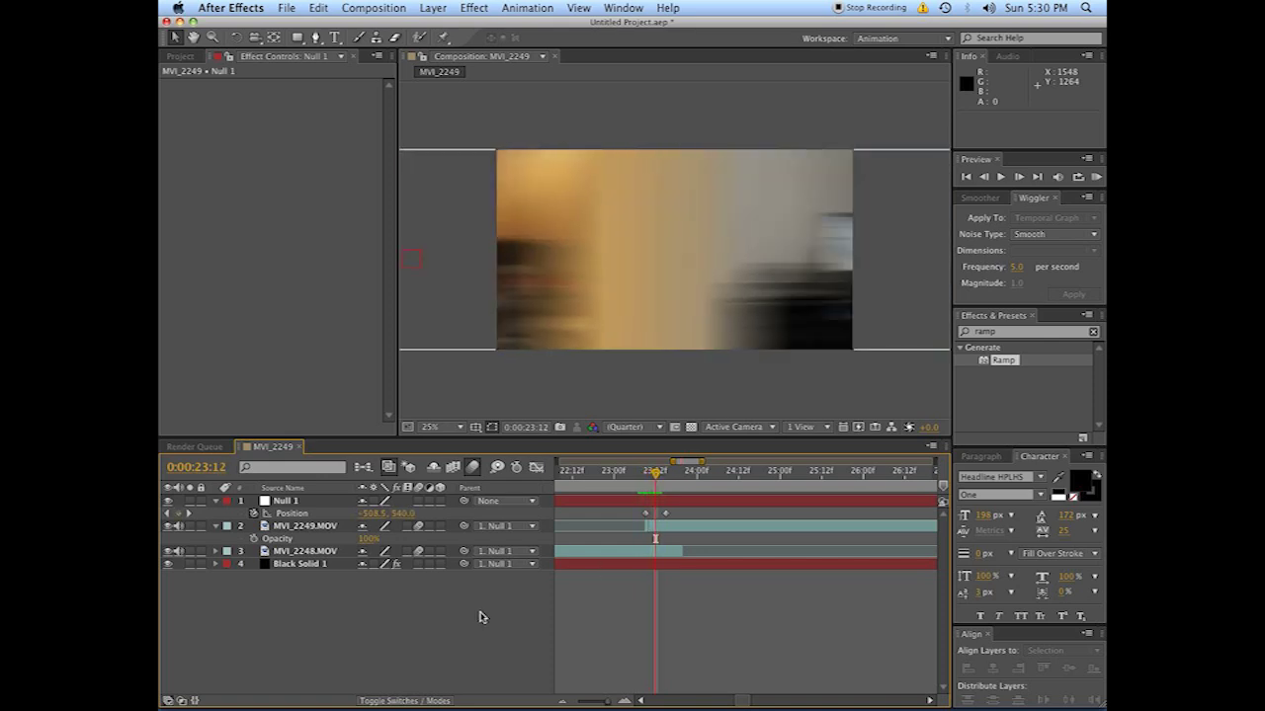
At 0:00:23:08, duplicate MVI_2248.MOV and apply Freeze Frame to the upper copy.
{"action": "left_click", "coordinate": [644, 479]}
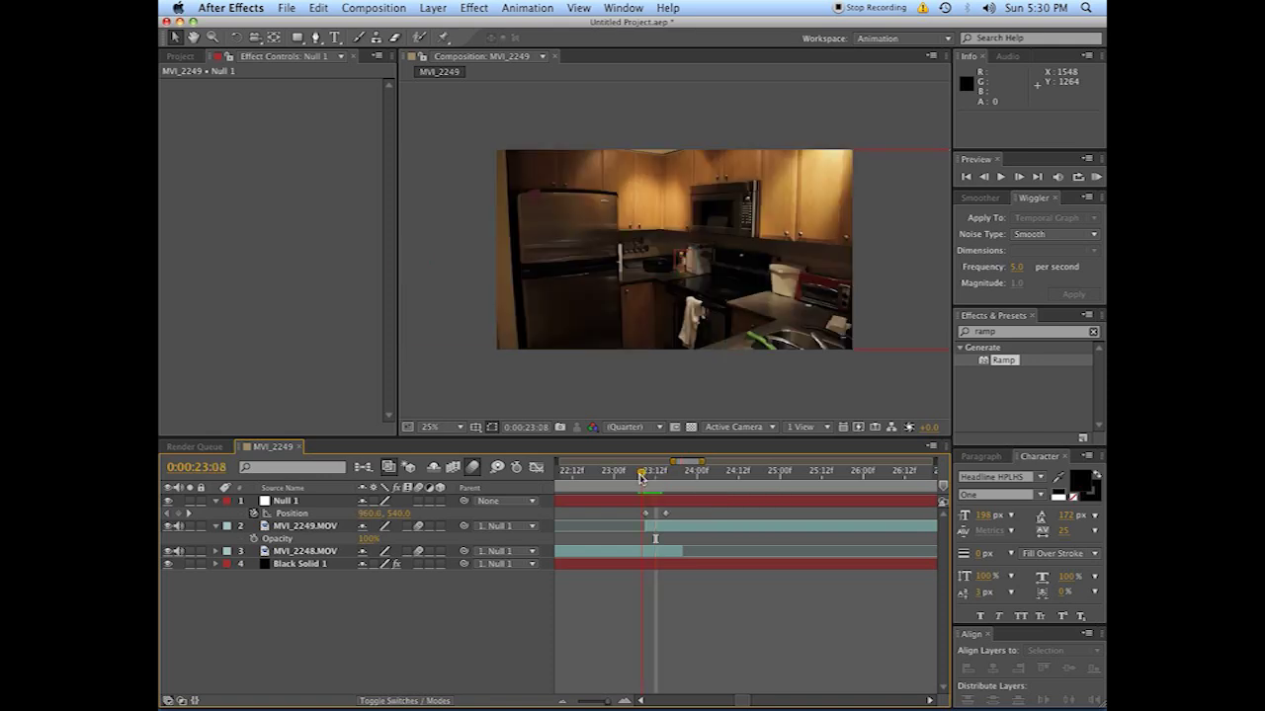
{"action": "left_click", "coordinate": [642, 477]}
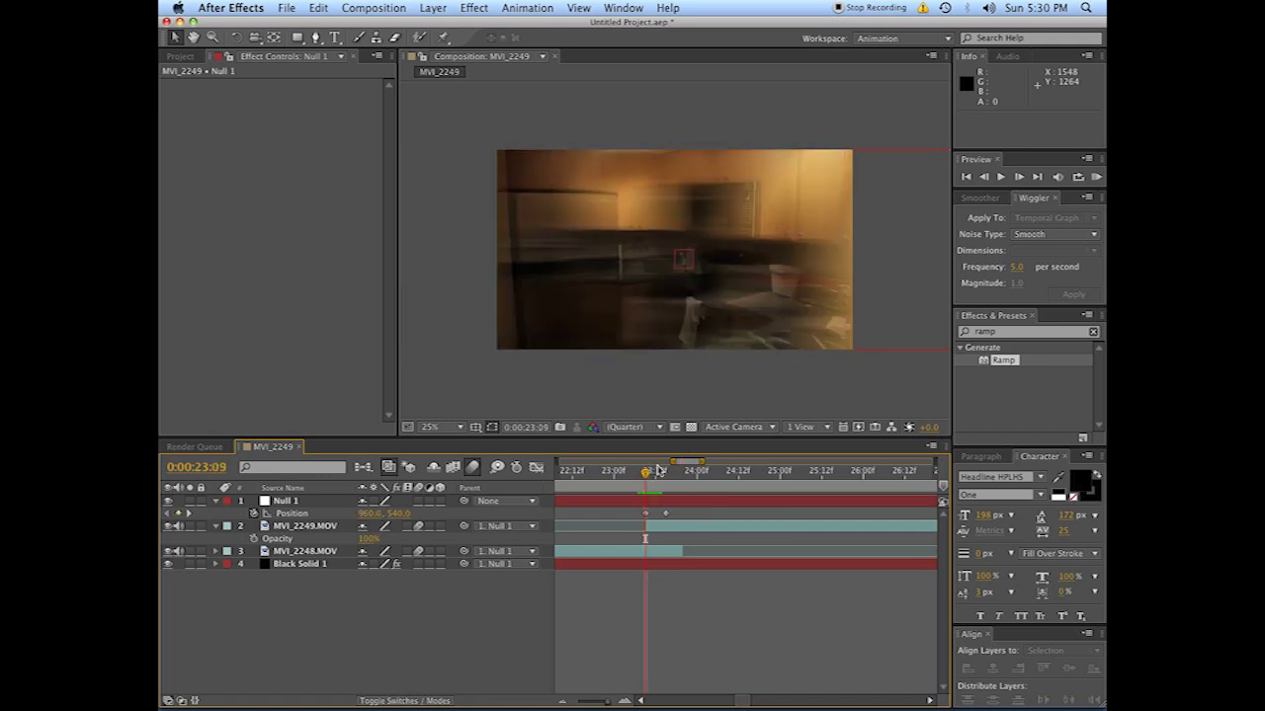
{"action": "left_click", "coordinate": [659, 553]}
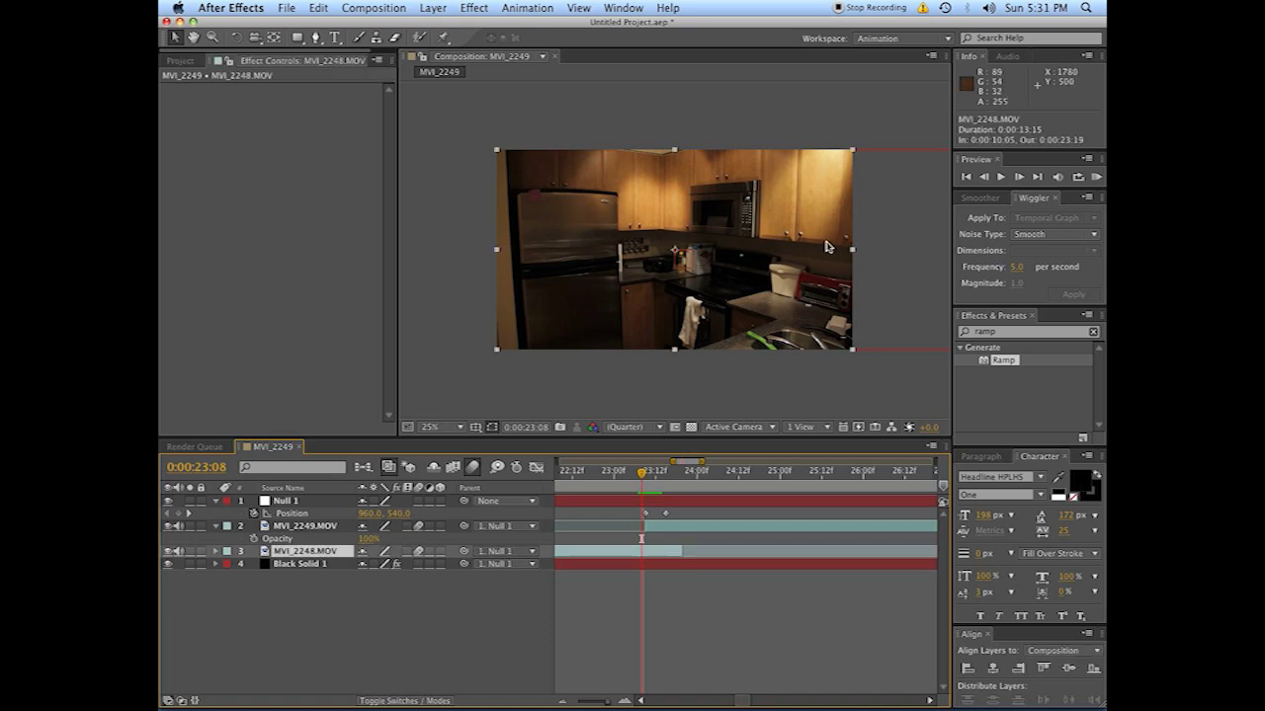
{"action": "key", "text": "super+d"}
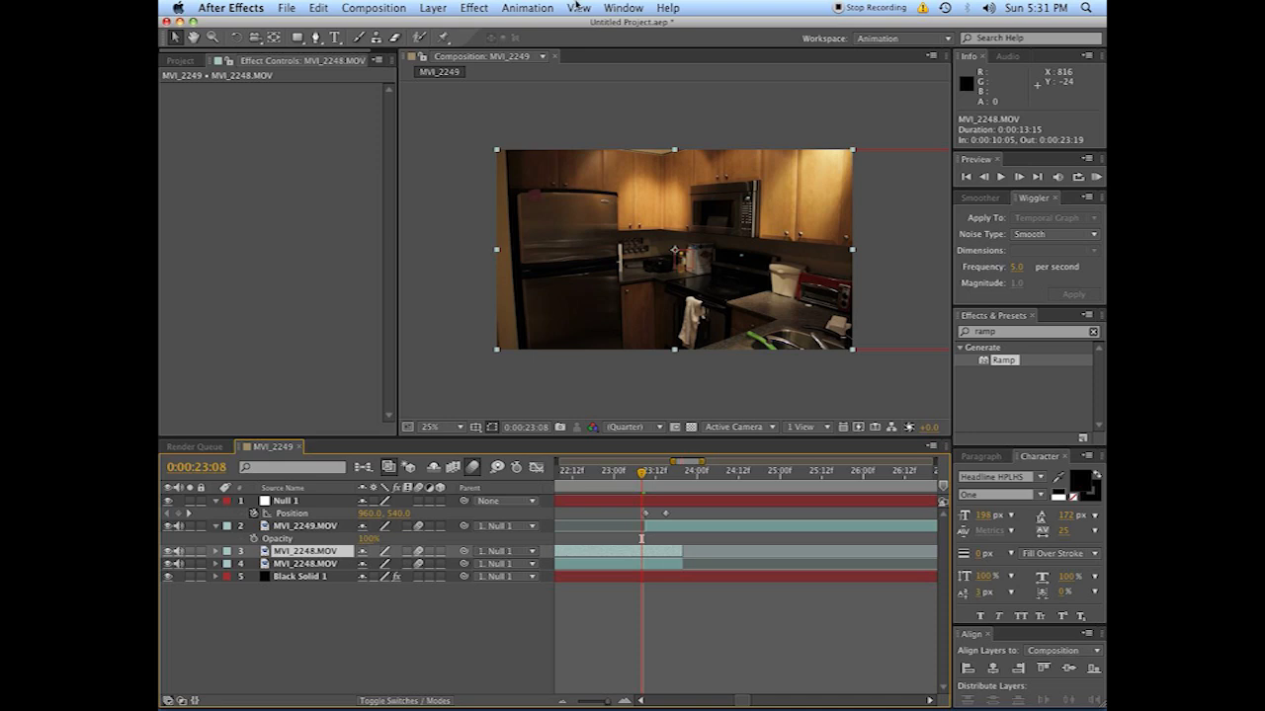
{"action": "left_click", "coordinate": [374, 8]}
{"action": "mouse_move", "coordinate": [433, 8]}
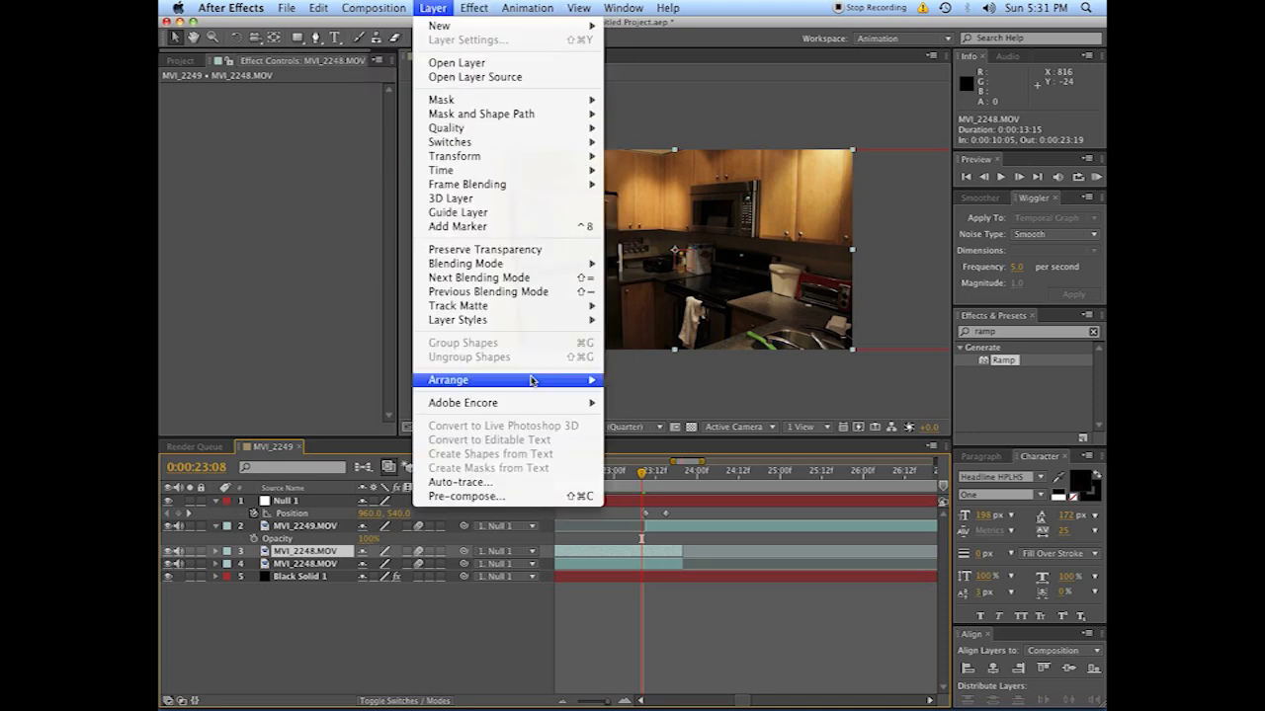
{"action": "mouse_move", "coordinate": [466, 172]}
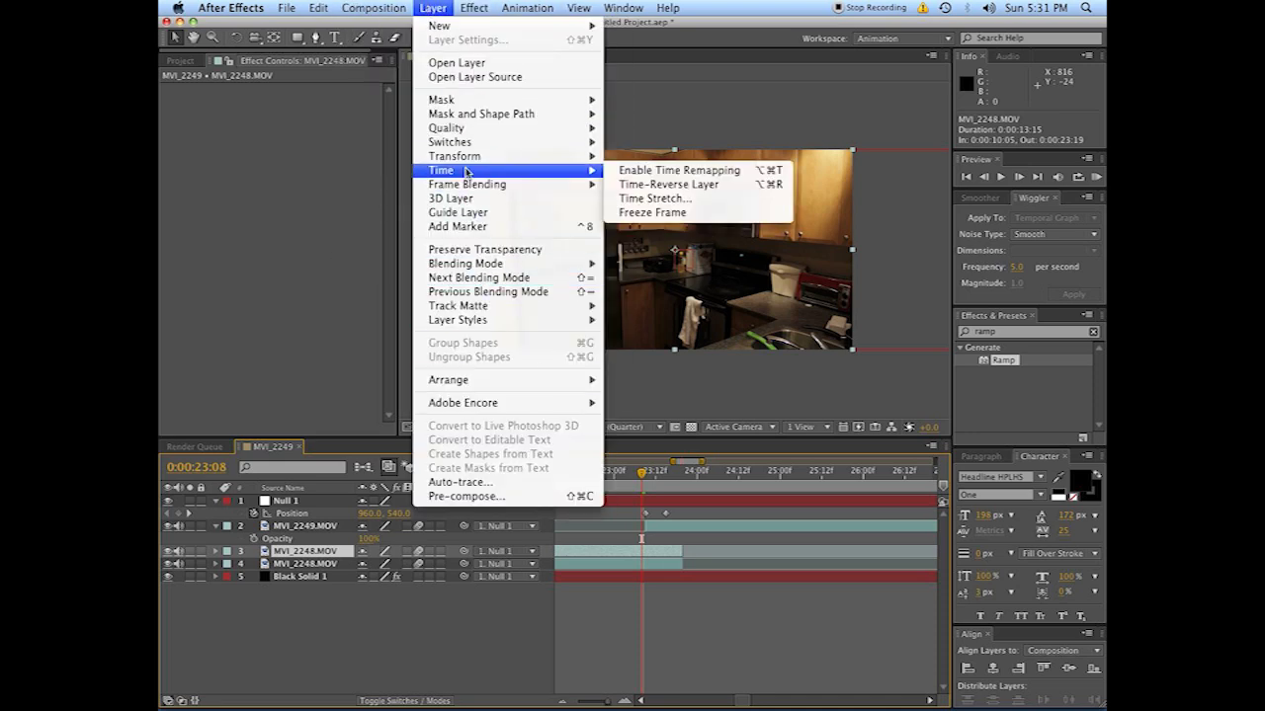
{"action": "left_click", "coordinate": [681, 213]}
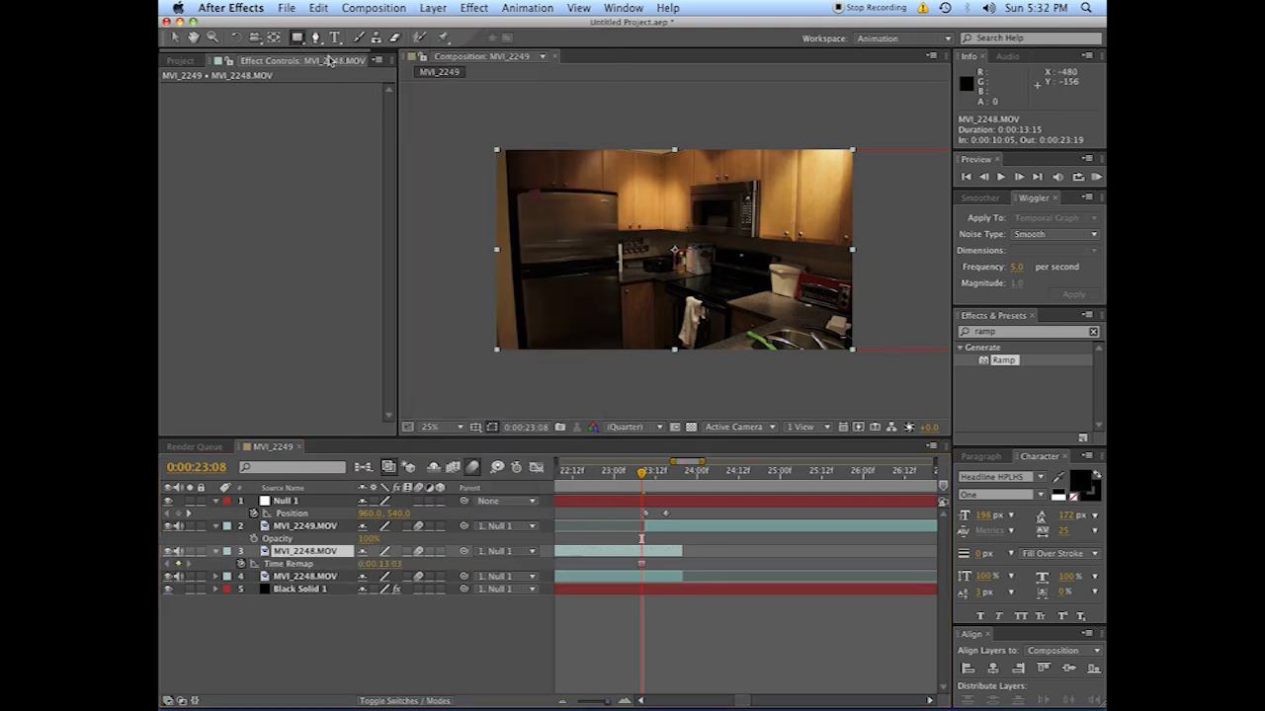
Draw a narrow full-height rectangular mask over the right edge of the frozen MVI_2248.MOV copy, starting at about x 1784.
{"action": "left_click", "coordinate": [297, 40]}
{"action": "mouse_move", "coordinate": [826, 141]}
{"action": "left_mouse_down"}
{"action": "mouse_move", "coordinate": [875, 299]}
{"action": "mouse_move", "coordinate": [869, 353]}
{"action": "mouse_move", "coordinate": [845, 356]}
{"action": "mouse_move", "coordinate": [859, 359]}
{"action": "left_mouse_up"}
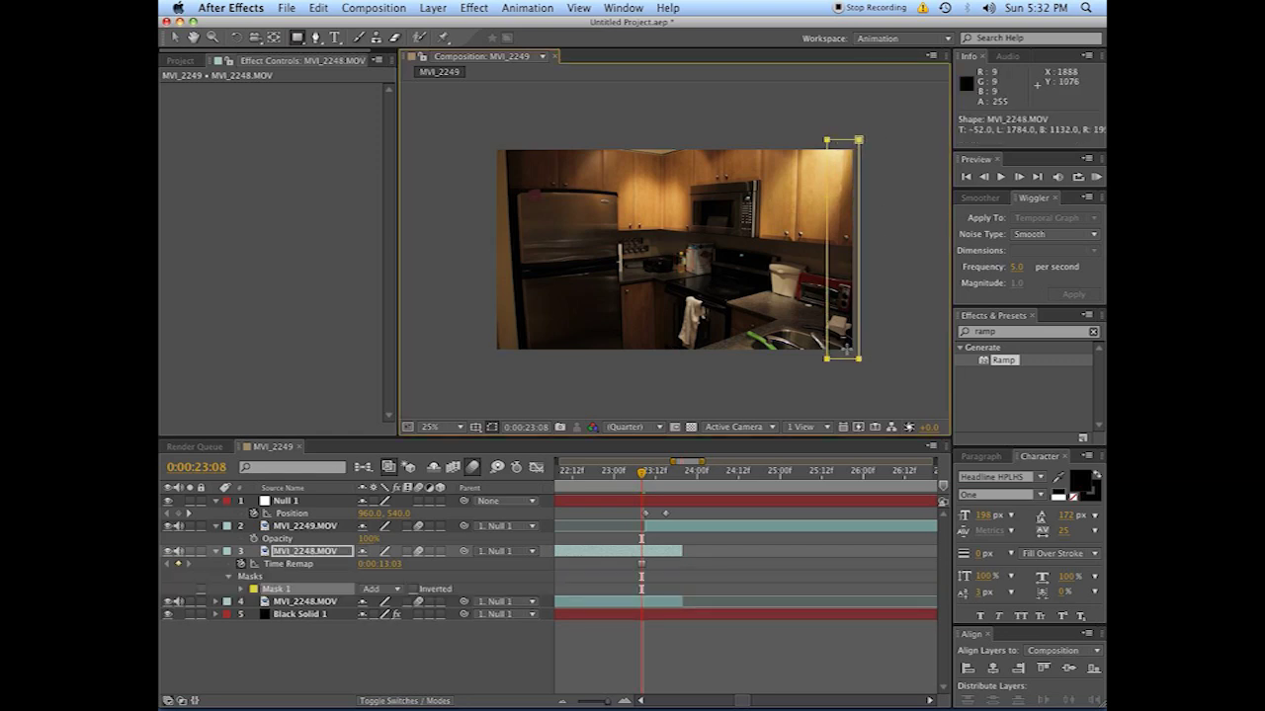
{"action": "key", "text": "v"}
Trim the frozen MVI_2248.MOV copy to start at 0:00:23:08 and check the masked strip at 0:00:23:10.
{"action": "left_click", "coordinate": [657, 551]}
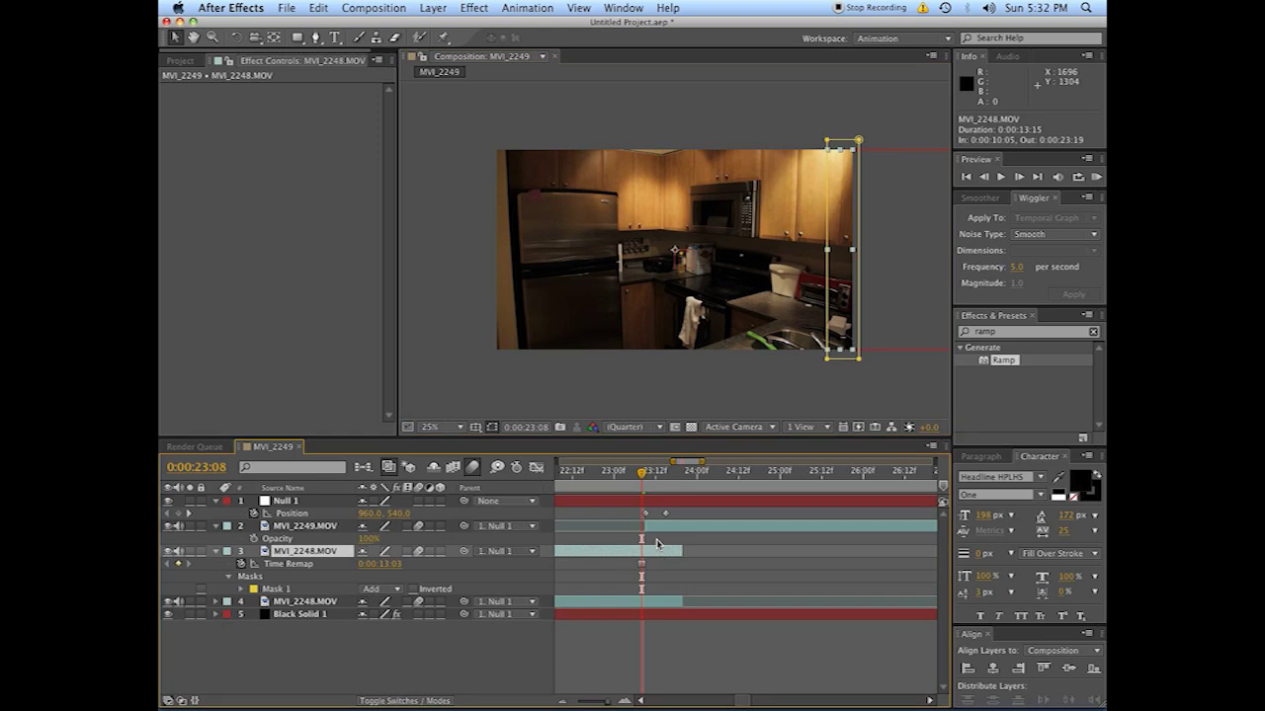
{"action": "key", "text": "alt+bracketleft"}
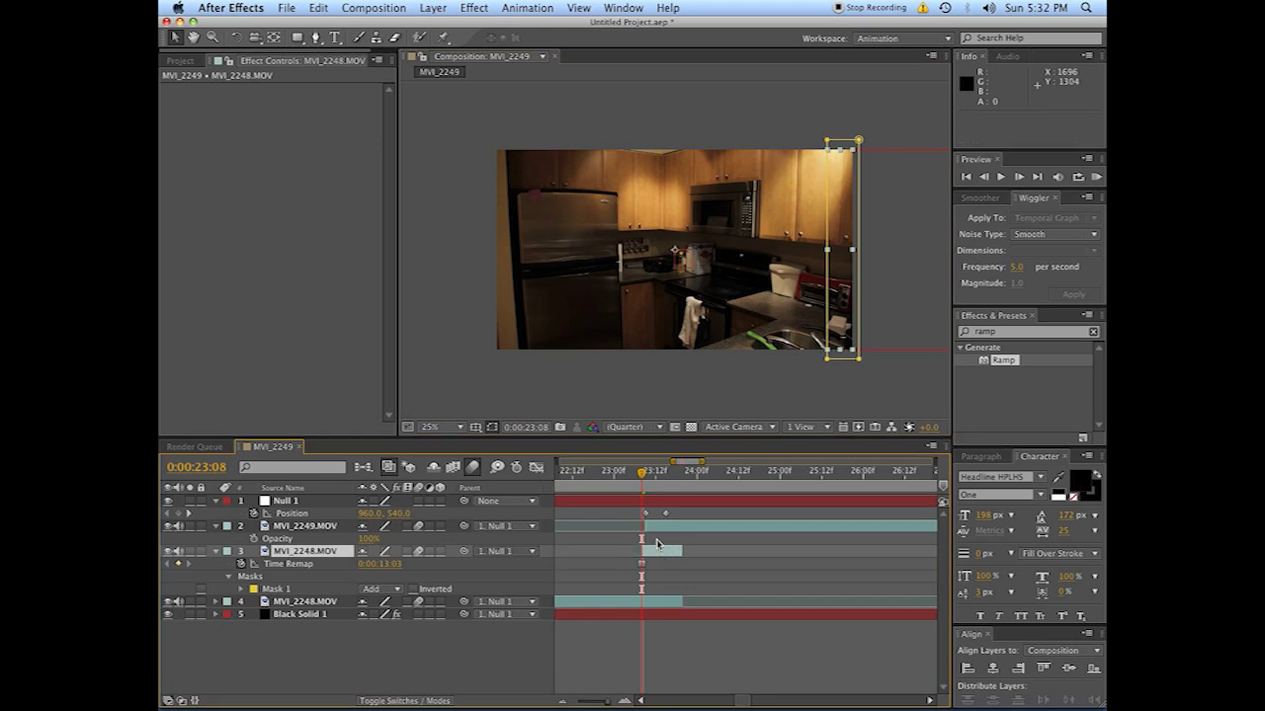
{"action": "key", "text": "Page_Down"}
{"action": "key", "text": "Page_Down"}
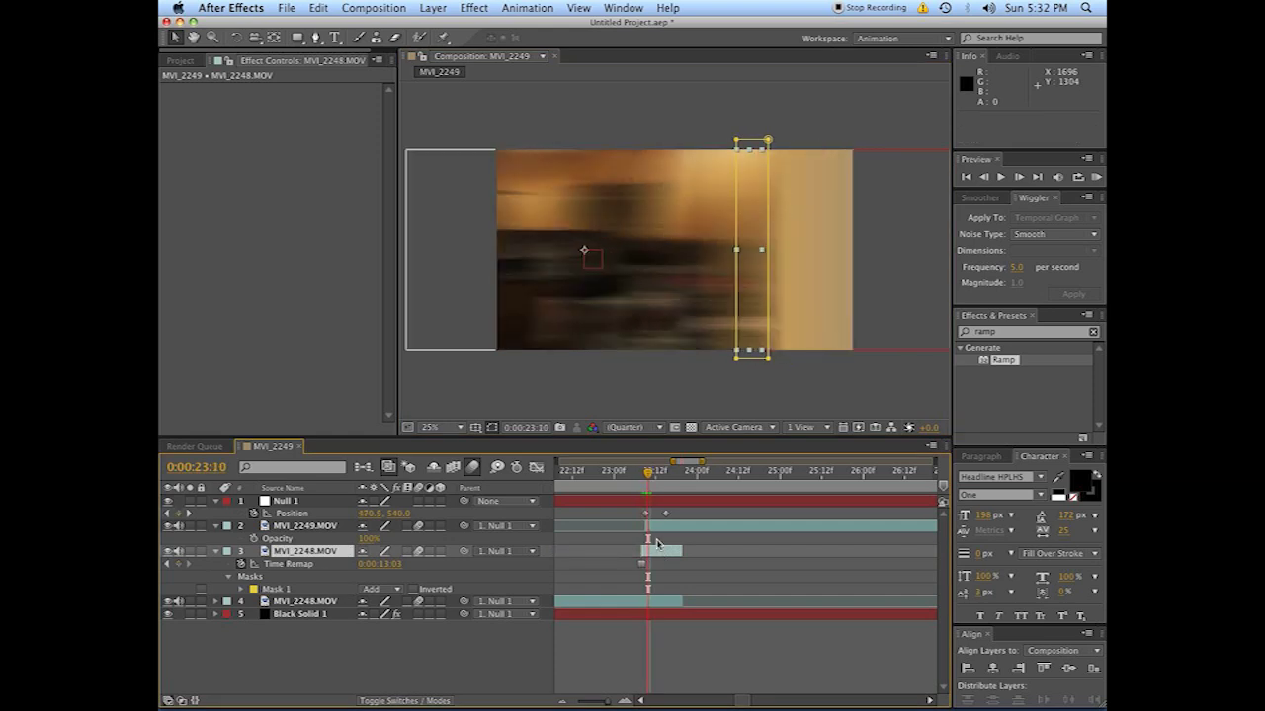
At 0:00:23:11, turn off motion blur for the frozen MVI_2248.MOV copy and stretch its masked strip to about 114% width.
{"action": "key", "text": "Page_Down"}
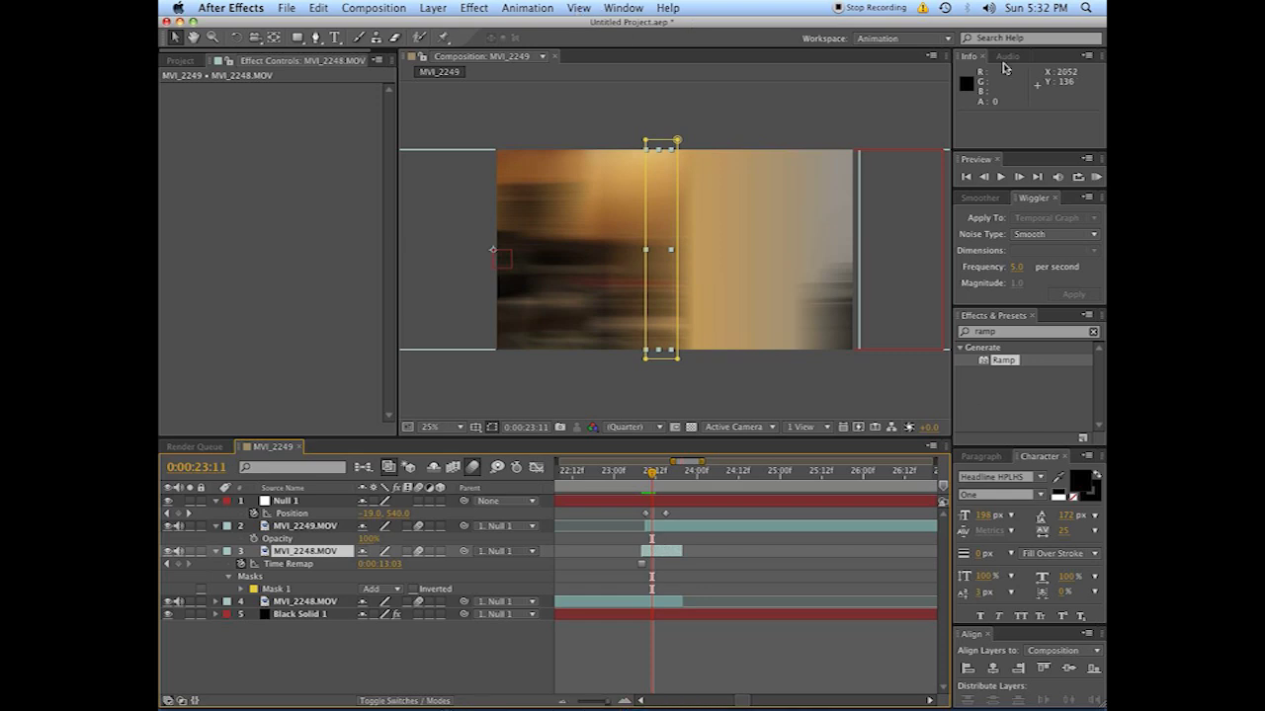
{"action": "left_click", "coordinate": [667, 575]}
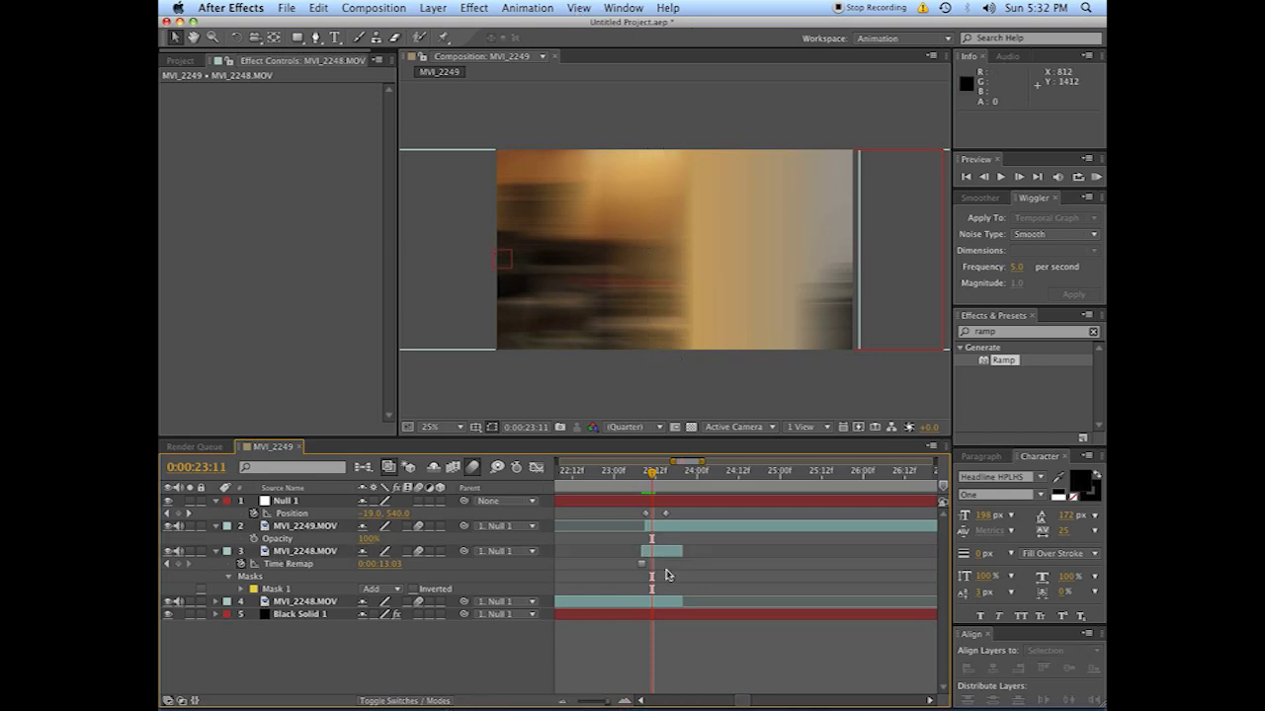
{"action": "left_click", "coordinate": [667, 549]}
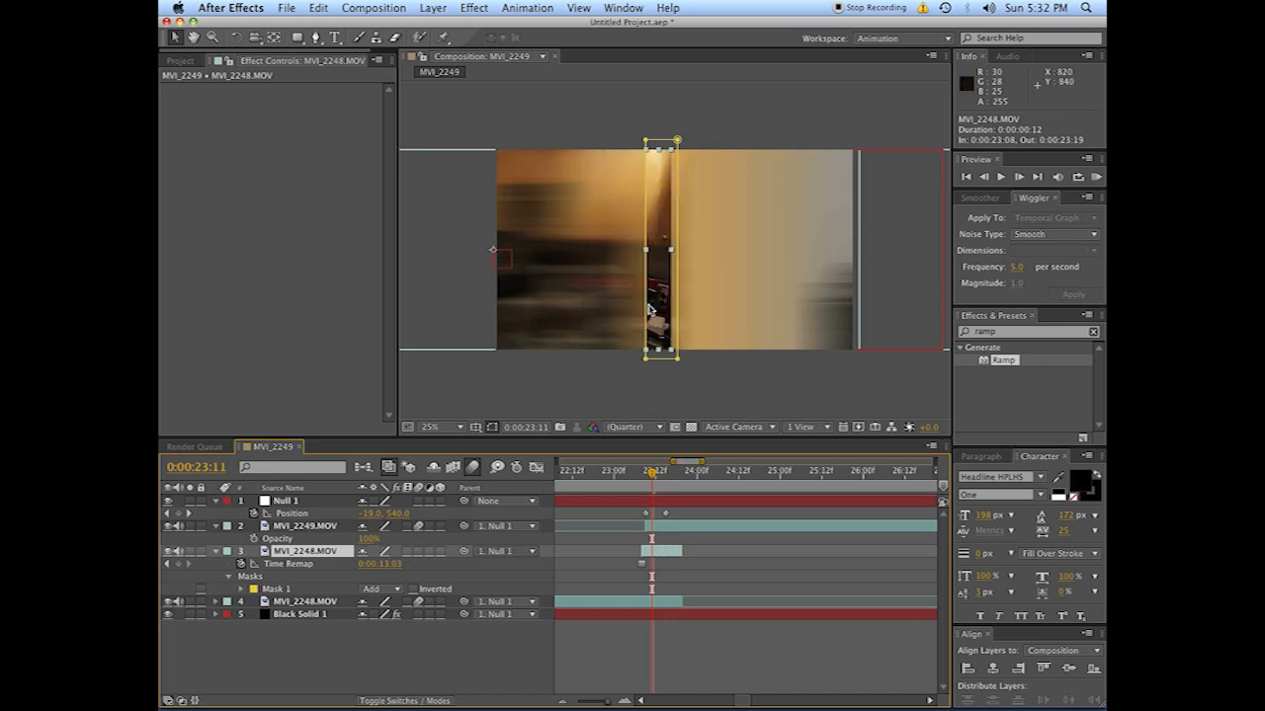
{"action": "left_click_drag", "start_coordinate": [674, 254], "coordinate": [691, 254]}
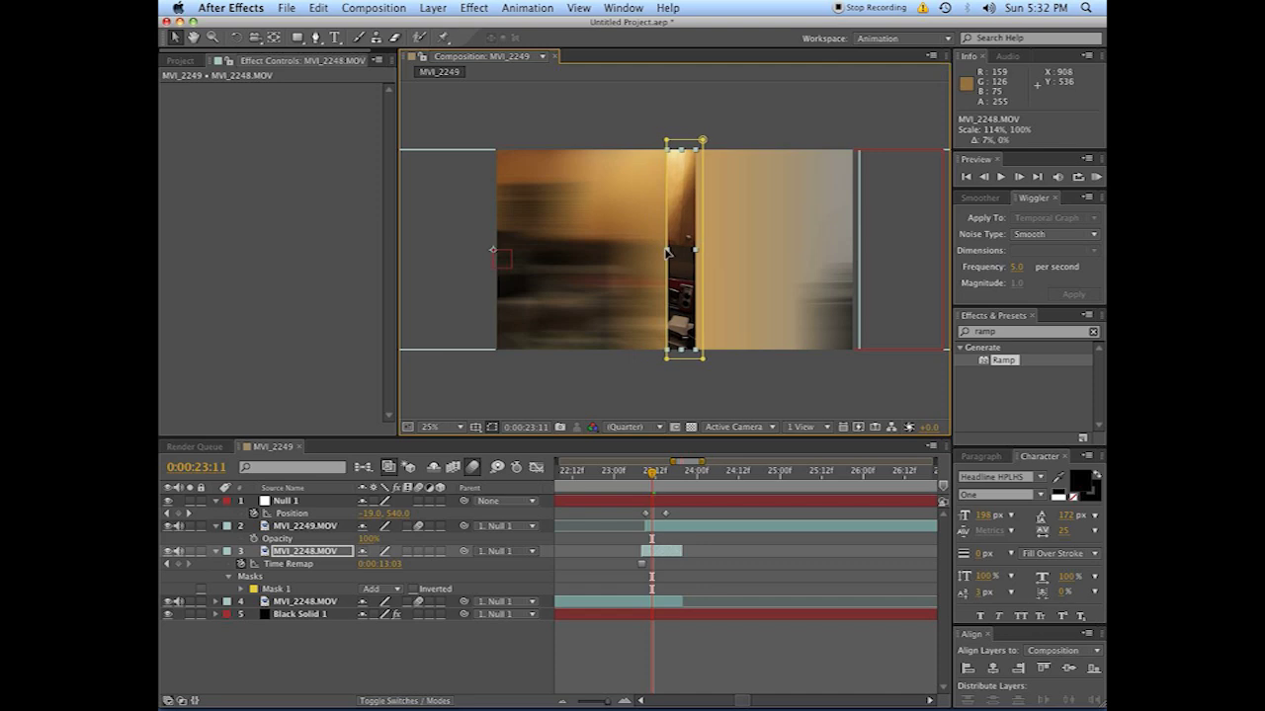
{"action": "key", "text": "super+z"}
{"action": "key", "text": "super+z"}
{"action": "key", "text": "super+z"}
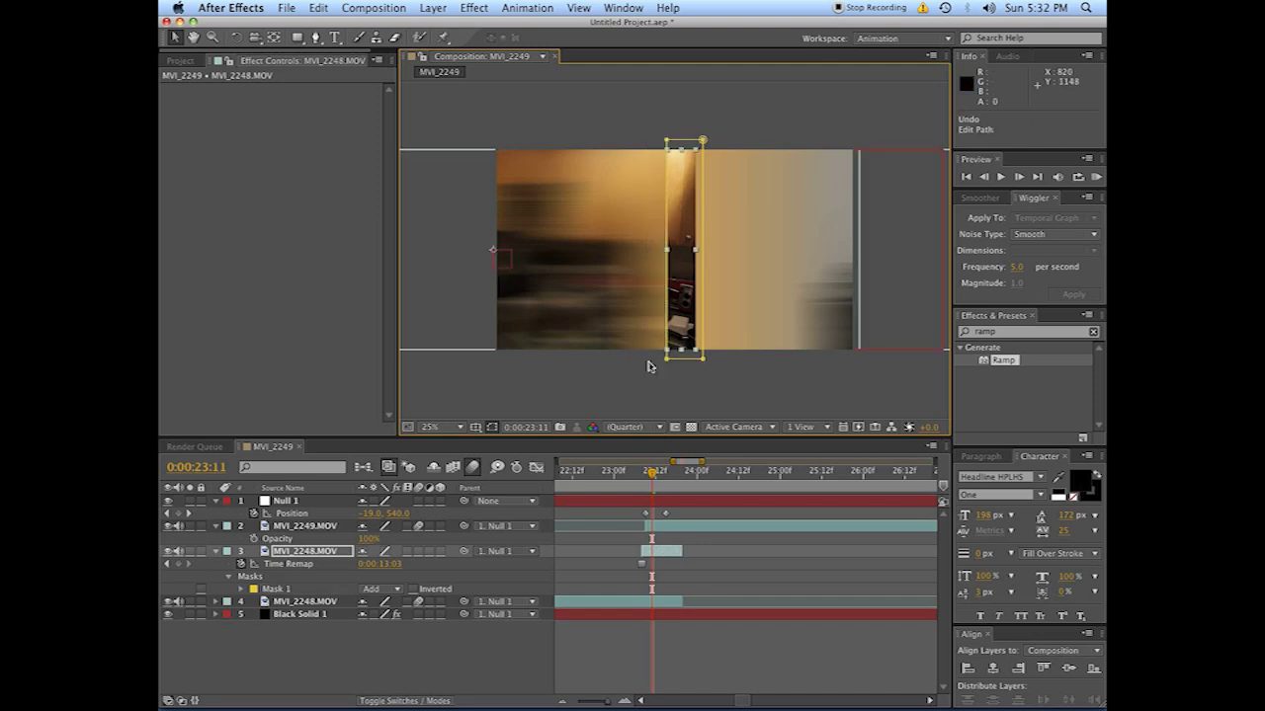
Try to stretch the frozen MVI_2248.MOV copy horizontally to 215.8% scale around its original anchor point.
{"action": "left_click", "coordinate": [336, 553]}
{"action": "key", "text": "s"}
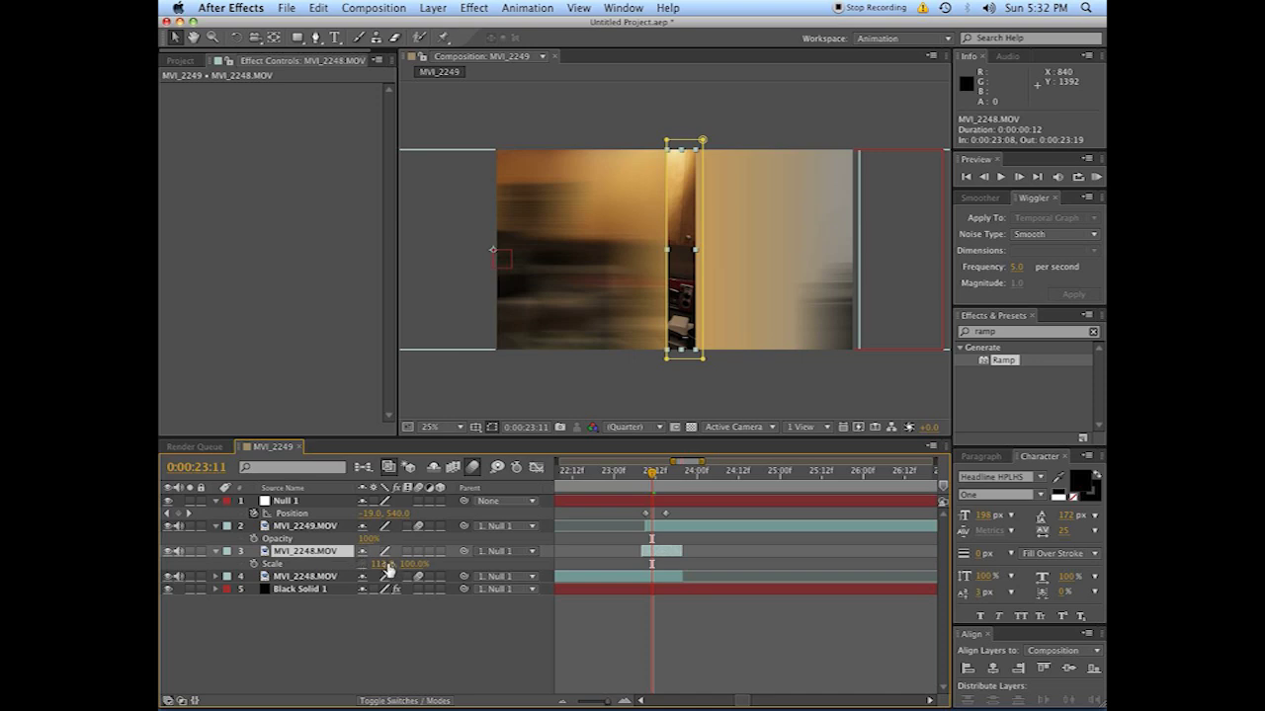
{"action": "left_click_drag", "start_coordinate": [385, 565], "coordinate": [455, 558]}
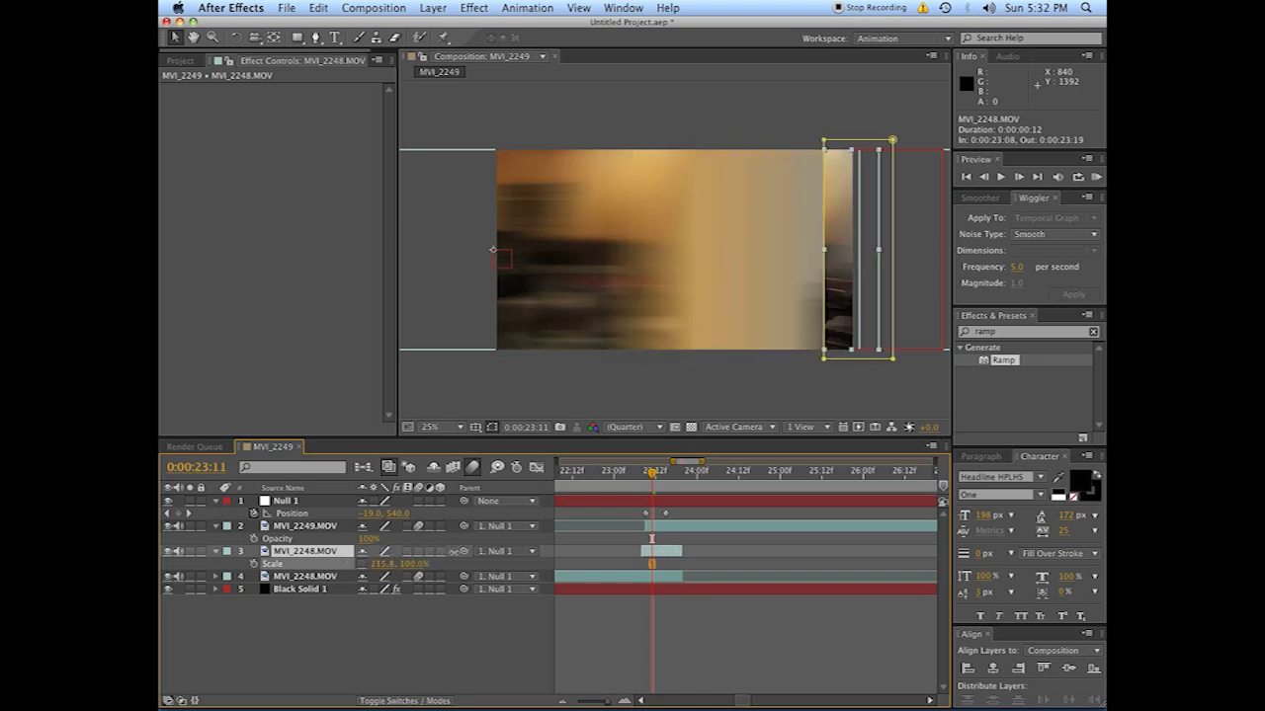
{"action": "key", "text": "super+z"}
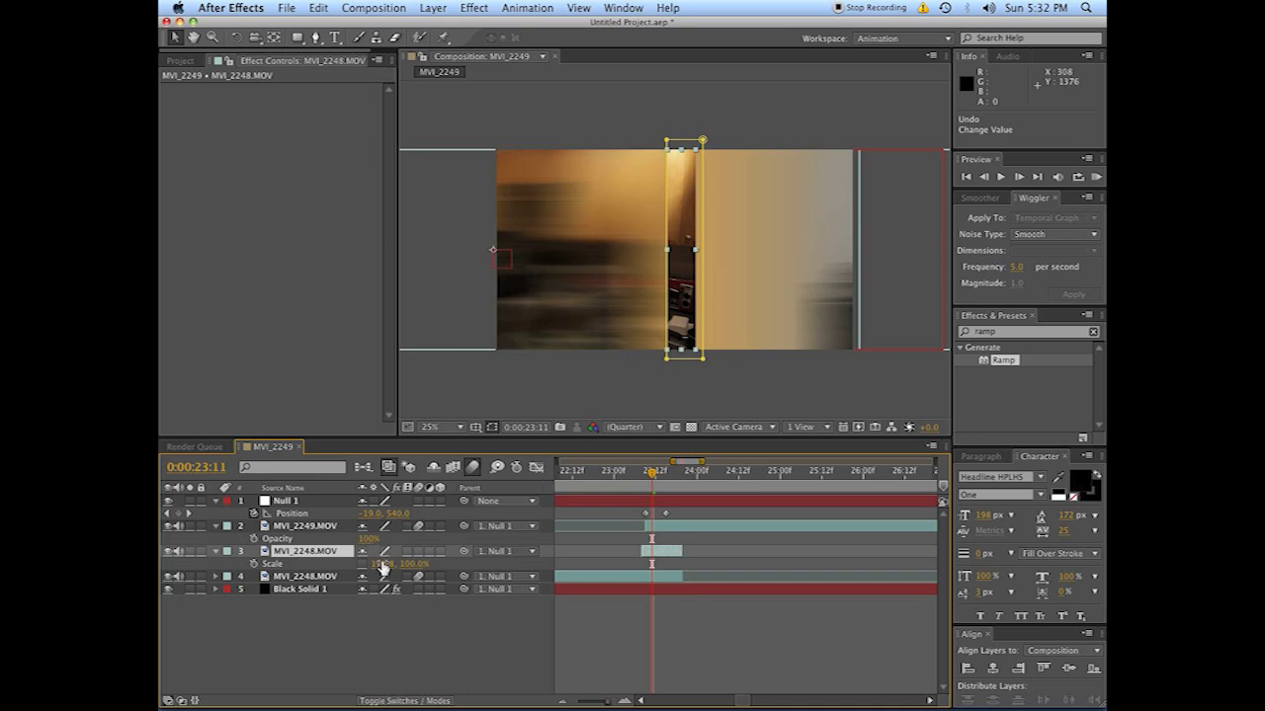
Centre the frozen MVI_2248.MOV copy's anchor point on the masked strip and scale its width to 414.8%, keeping 100% height.
{"action": "key", "text": "y"}
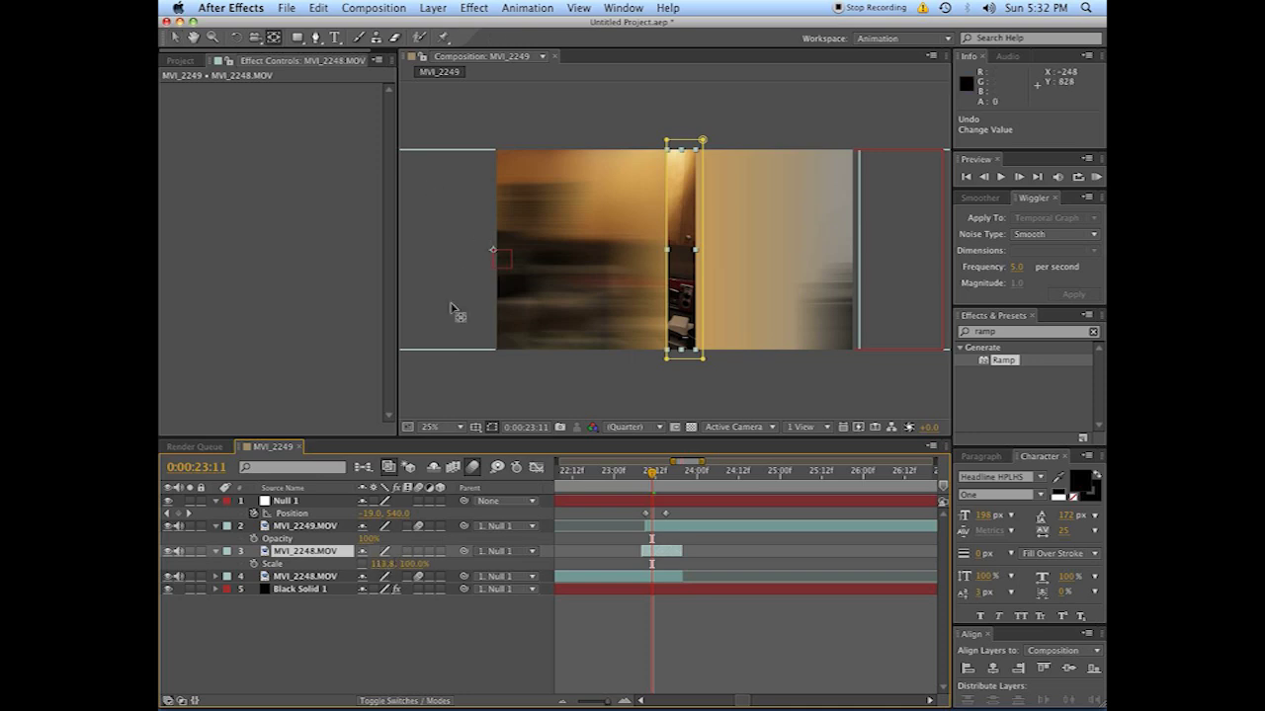
{"action": "left_click_drag", "start_coordinate": [494, 260], "coordinate": [678, 276]}
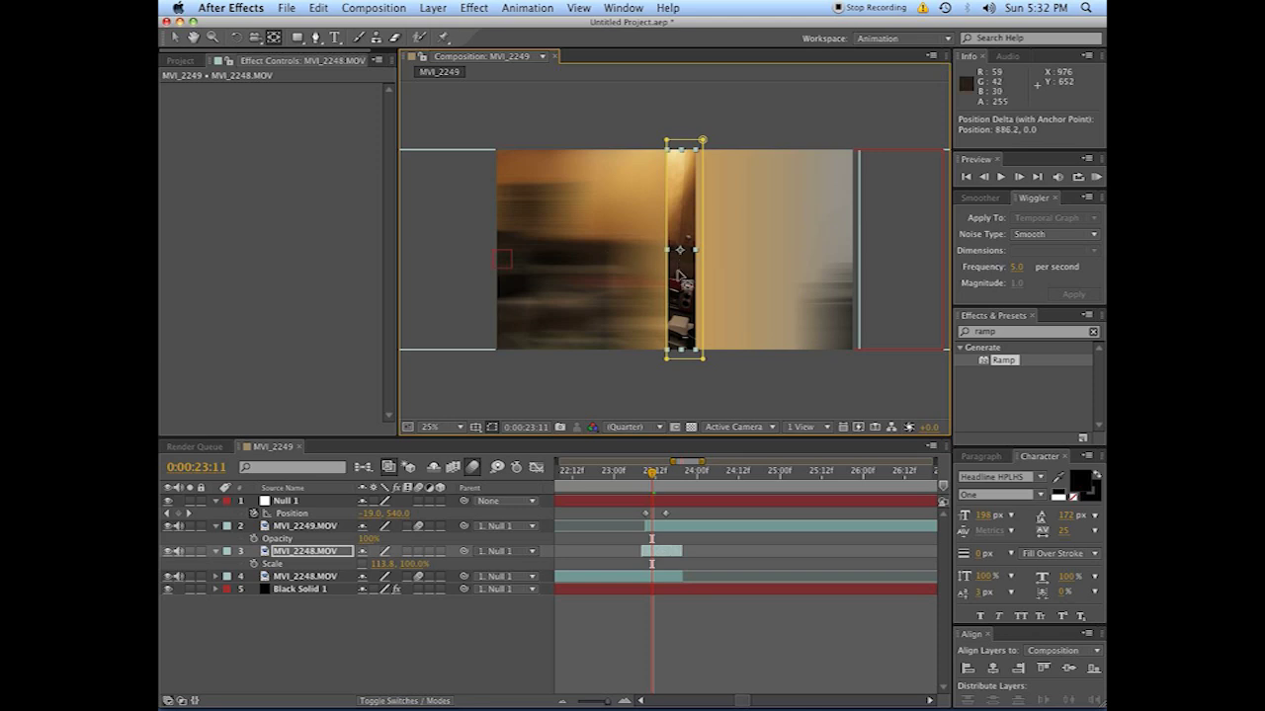
{"action": "left_click", "coordinate": [395, 657]}
{"action": "left_click_drag", "start_coordinate": [381, 563], "coordinate": [611, 570]}
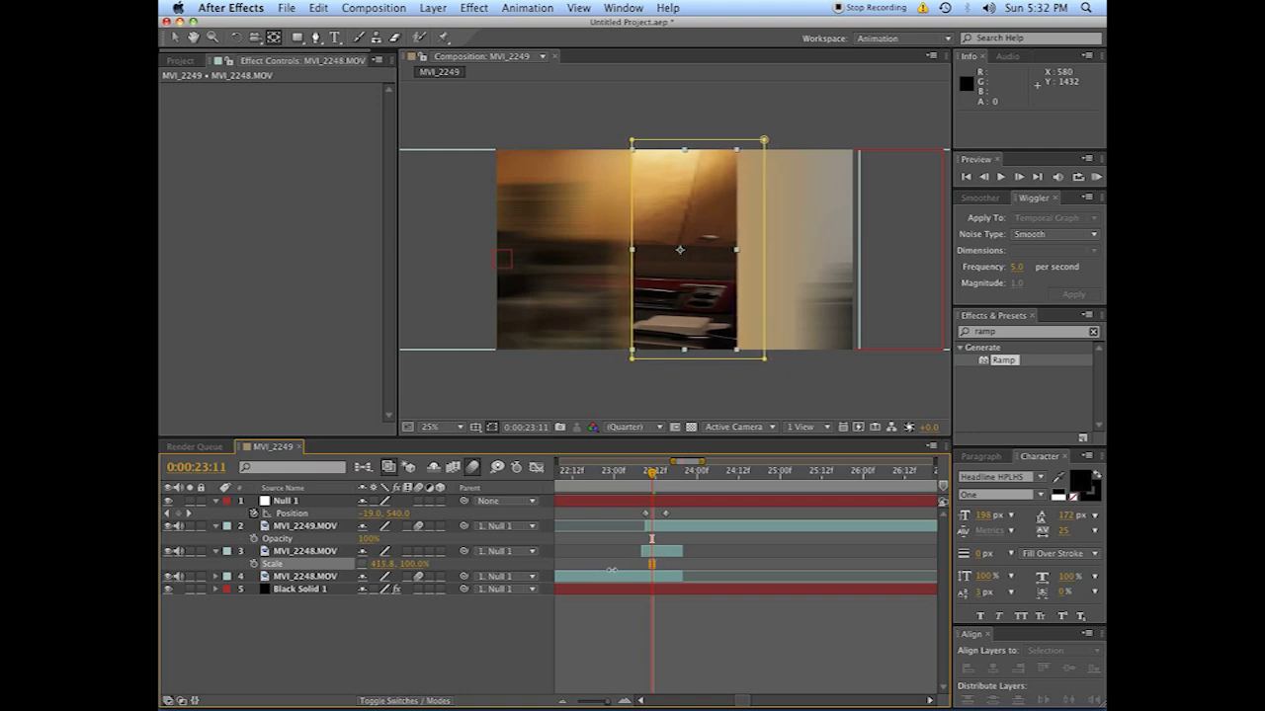
{"action": "left_click", "coordinate": [599, 637]}
{"action": "key", "text": "v"}
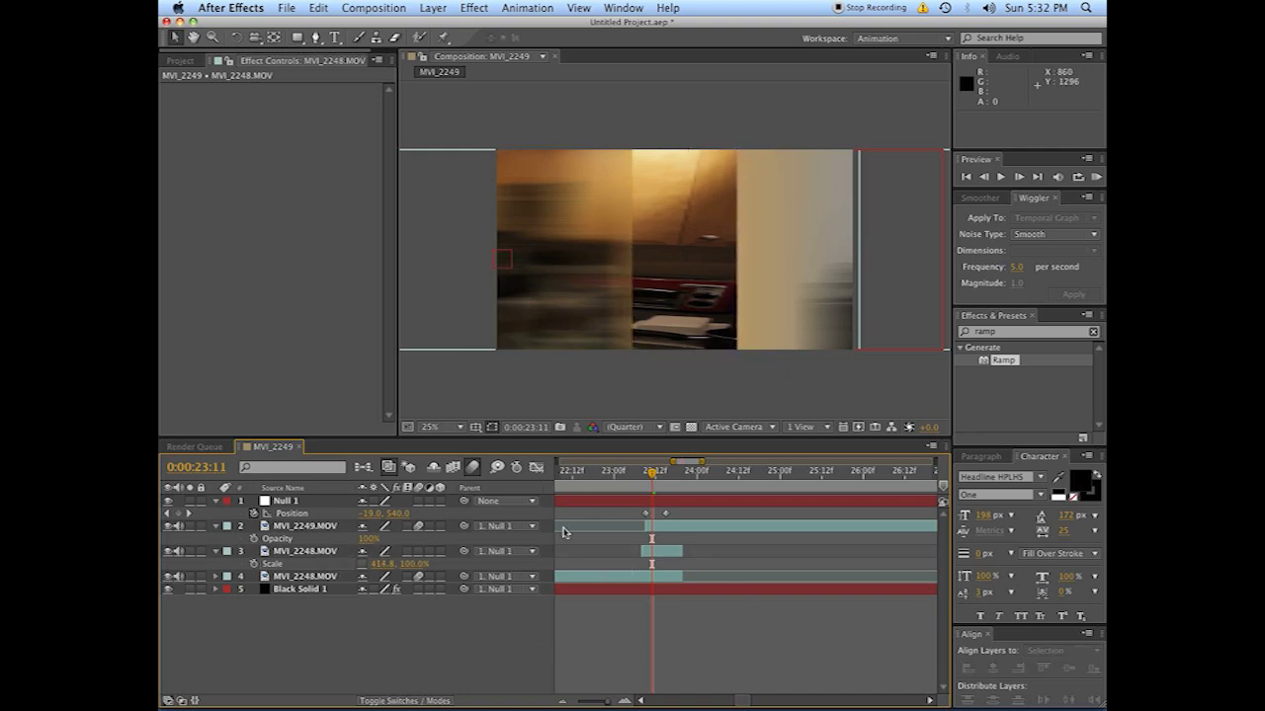
Set the feather of Mask 1 on the frozen MVI_2248.MOV copy to 133 pixels.
{"action": "left_click", "coordinate": [665, 557]}
{"action": "key", "text": "m"}
{"action": "key", "text": "m"}
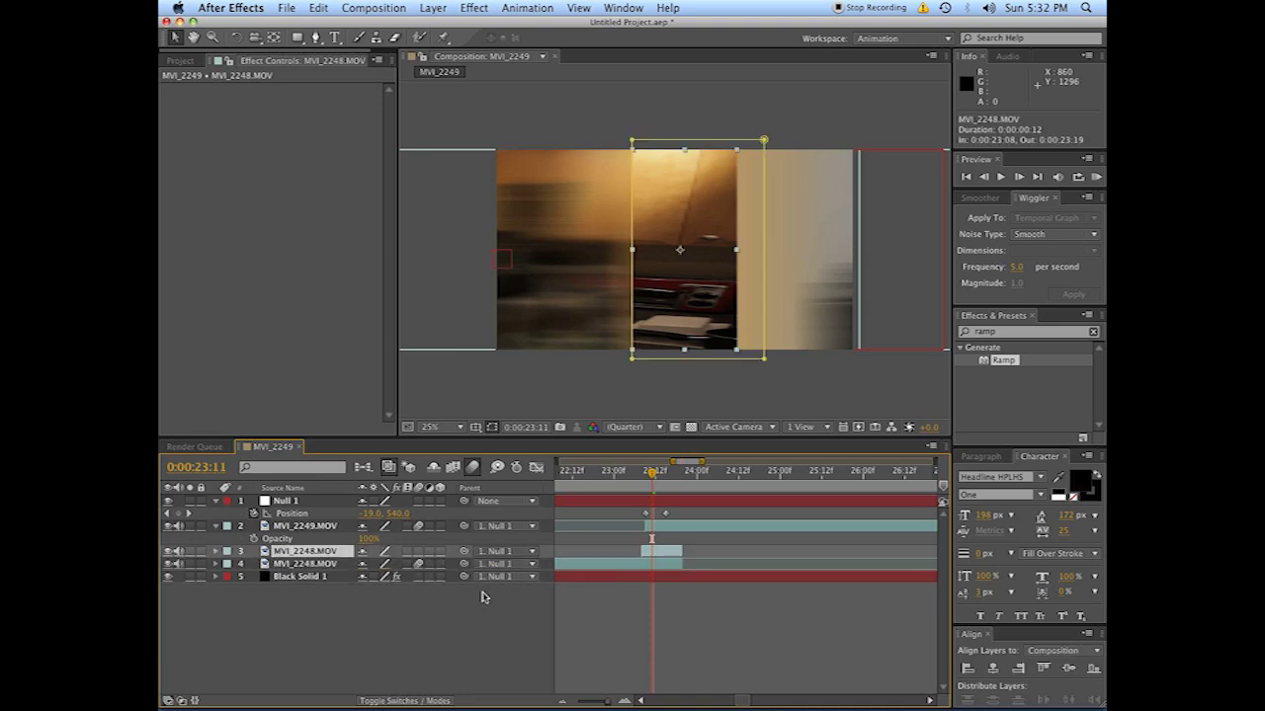
{"action": "left_click_drag", "start_coordinate": [392, 599], "coordinate": [459, 566]}
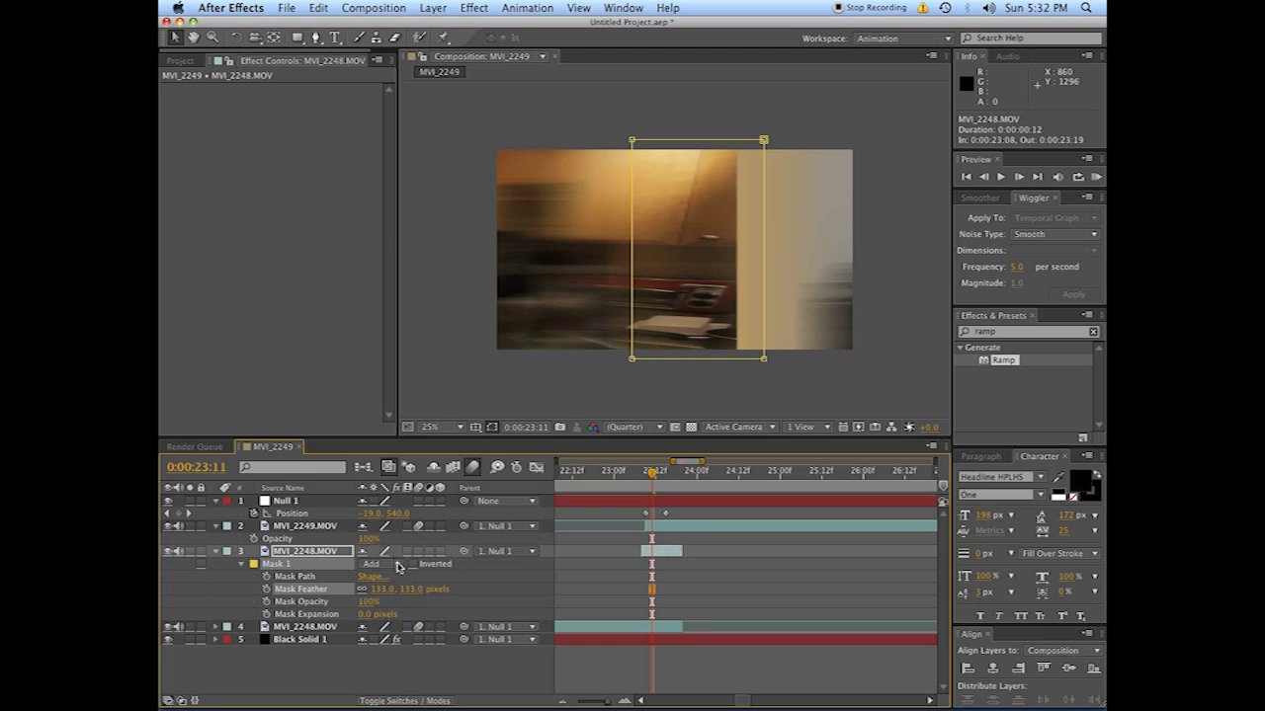
Reshape Mask 1's path on the frozen MVI_2248.MOV copy, extending its left edge outward and pulling its right edge in to about x 1084.
{"action": "left_click", "coordinate": [296, 577]}
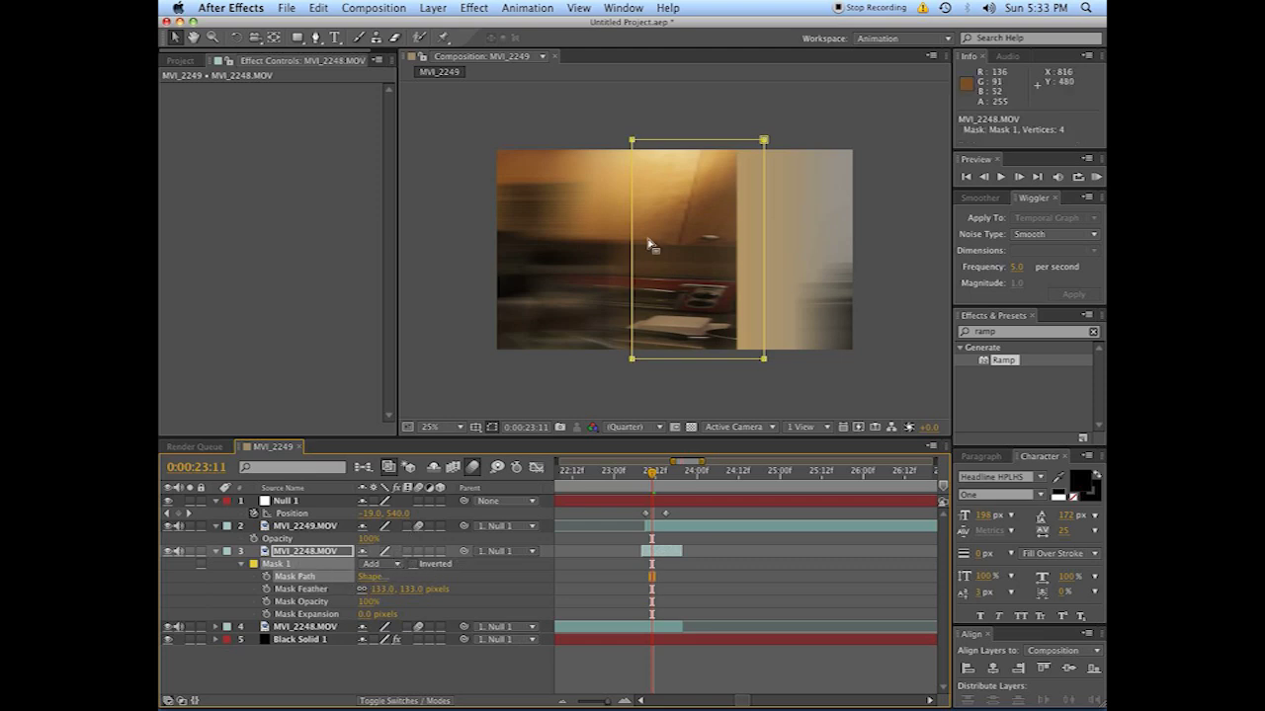
{"action": "double_click", "coordinate": [764, 141]}
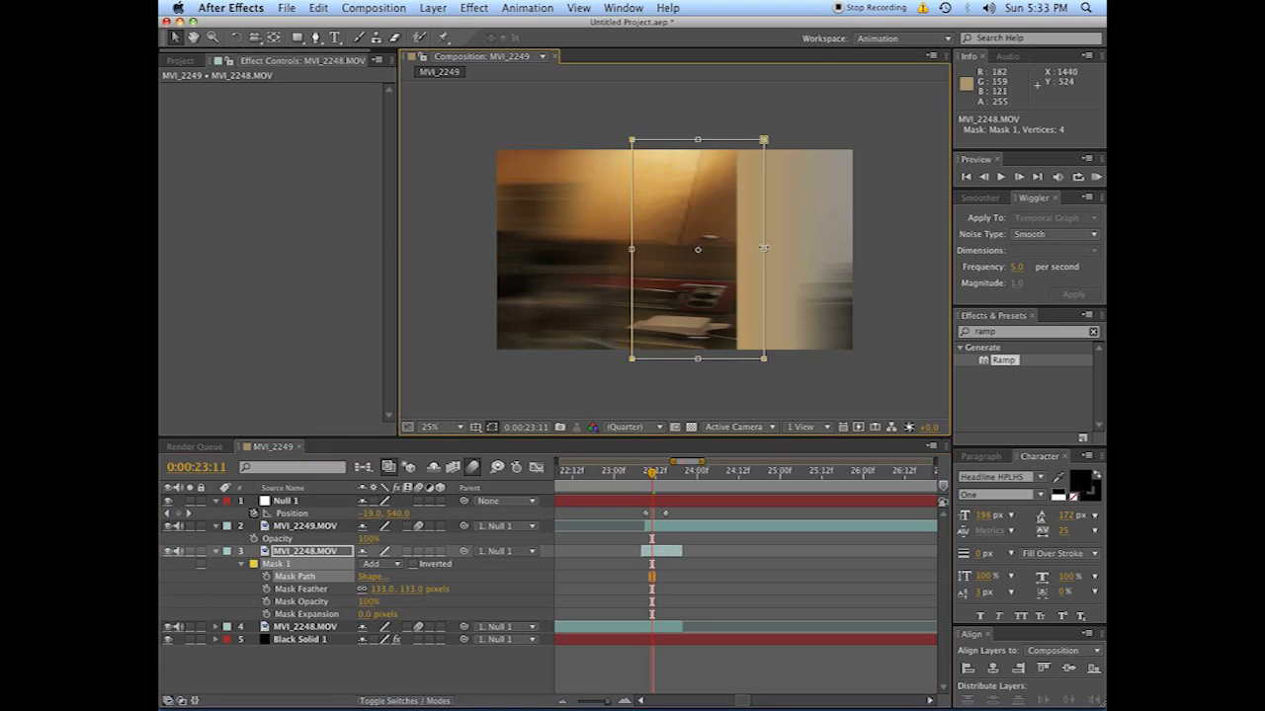
{"action": "left_click_drag", "start_coordinate": [764, 248], "coordinate": [732, 248]}
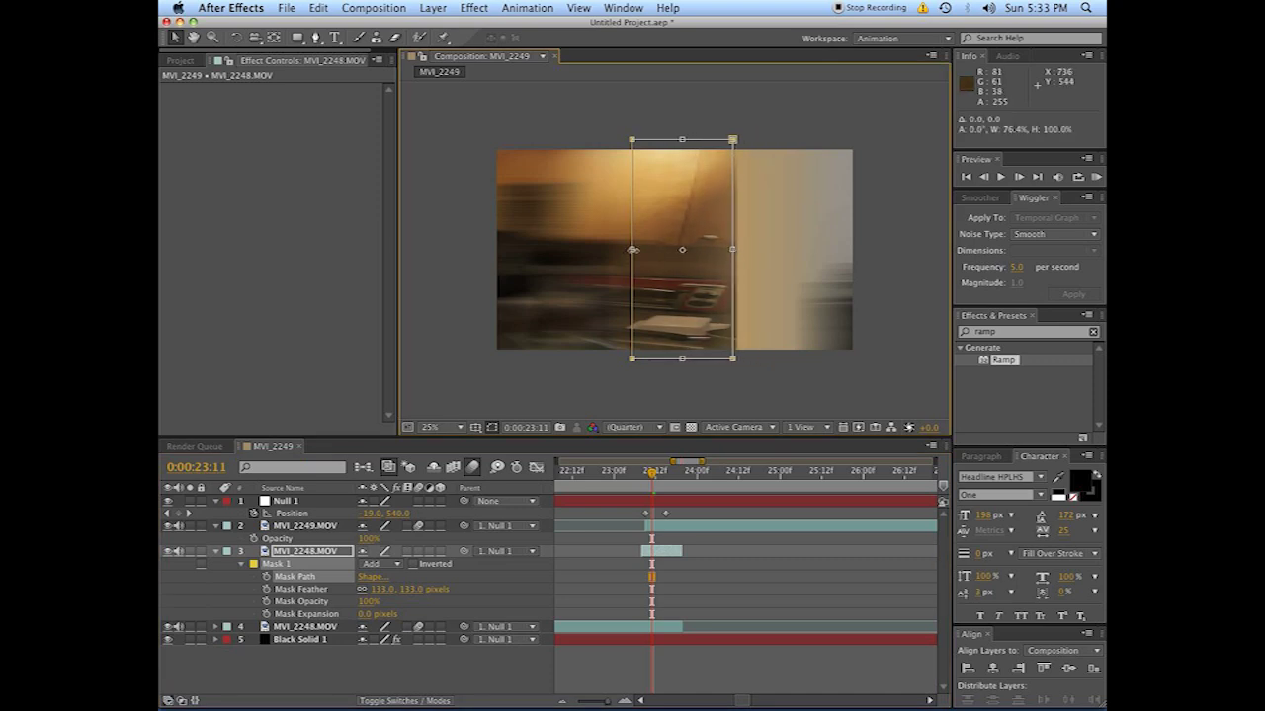
{"action": "left_click_drag", "start_coordinate": [632, 250], "coordinate": [600, 250]}
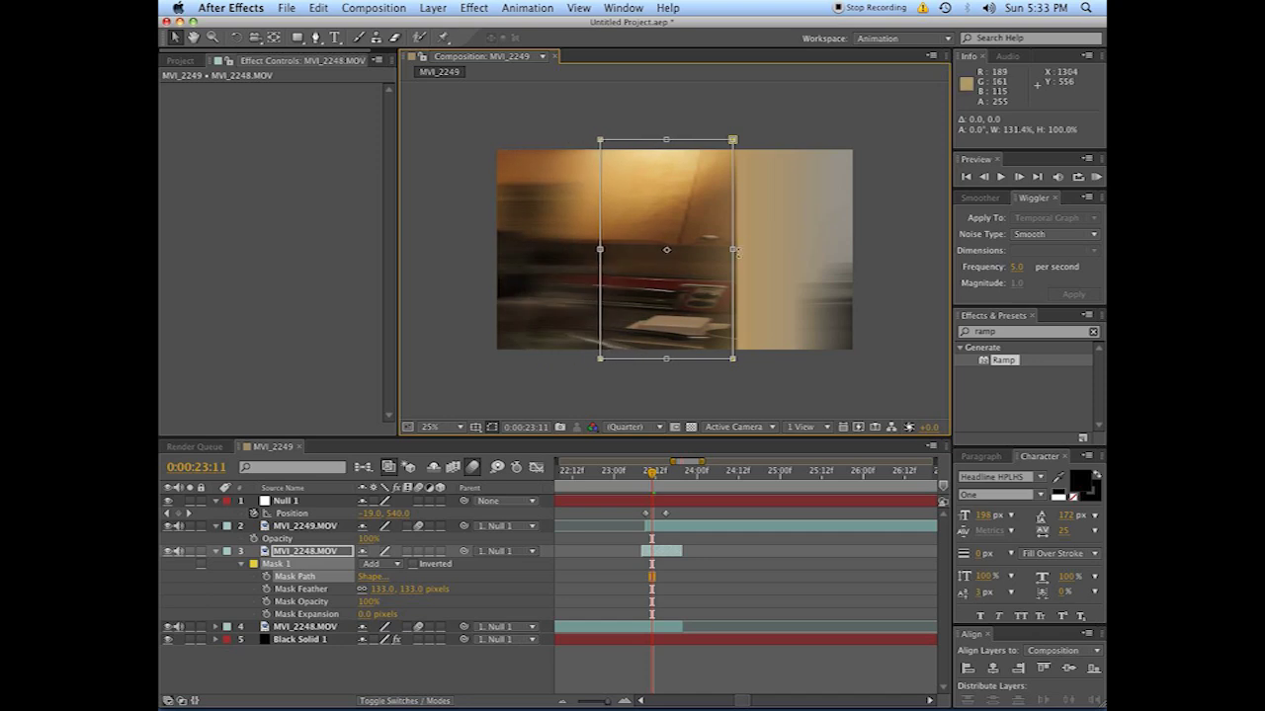
{"action": "left_click_drag", "start_coordinate": [736, 250], "coordinate": [700, 250]}
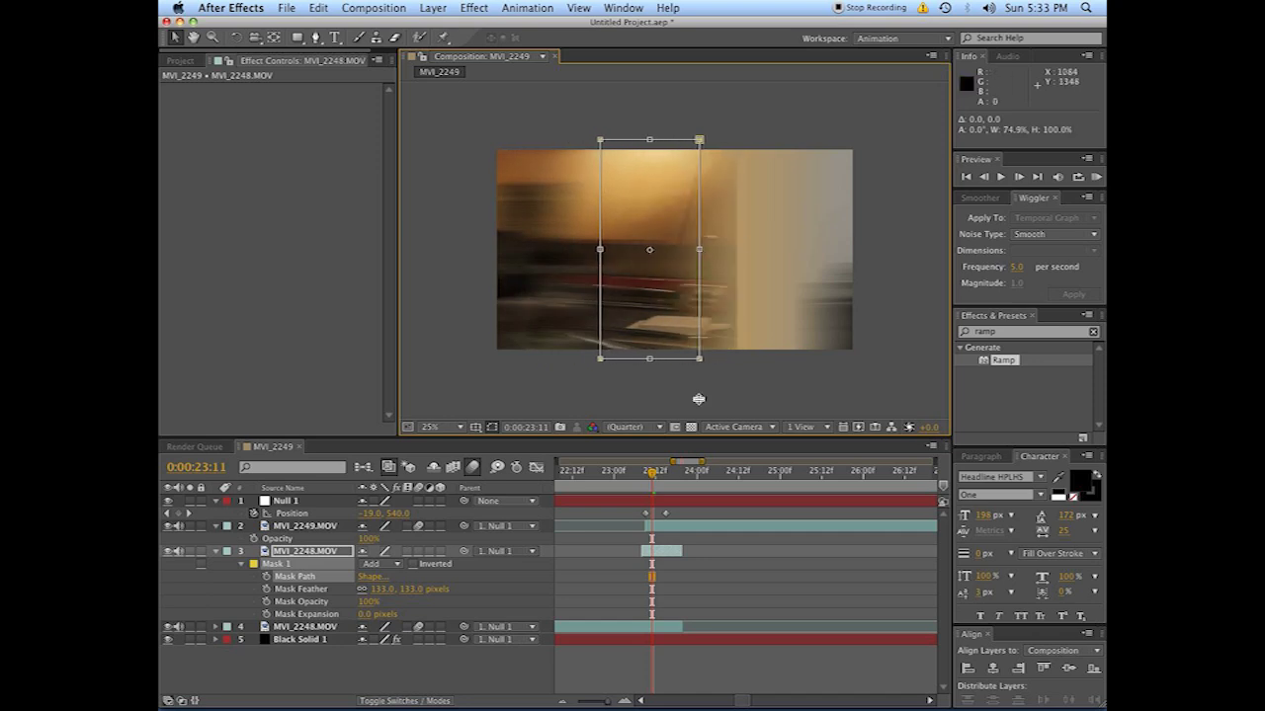
Enable motion blur for the frozen MVI_2248.MOV copy and increase its mask feather to 234 pixels.
{"action": "left_click", "coordinate": [664, 667]}
{"action": "left_click", "coordinate": [419, 552]}
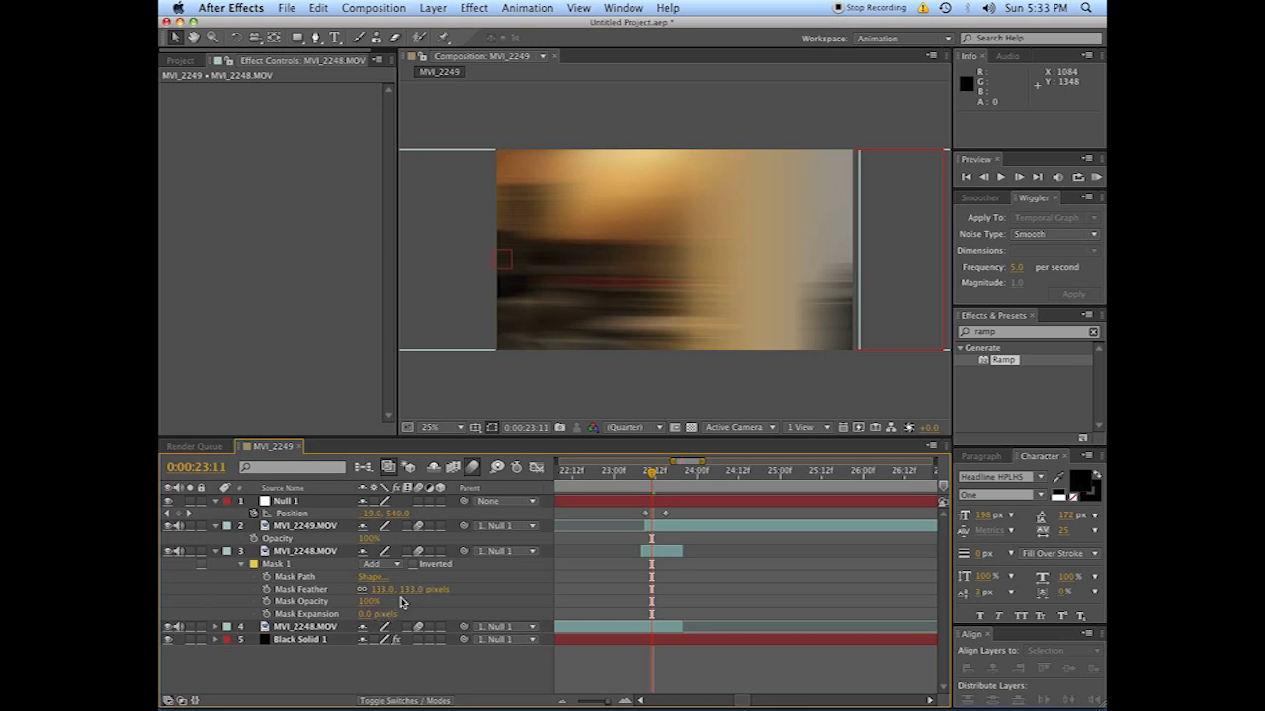
{"action": "left_click_drag", "start_coordinate": [413, 590], "coordinate": [487, 575]}
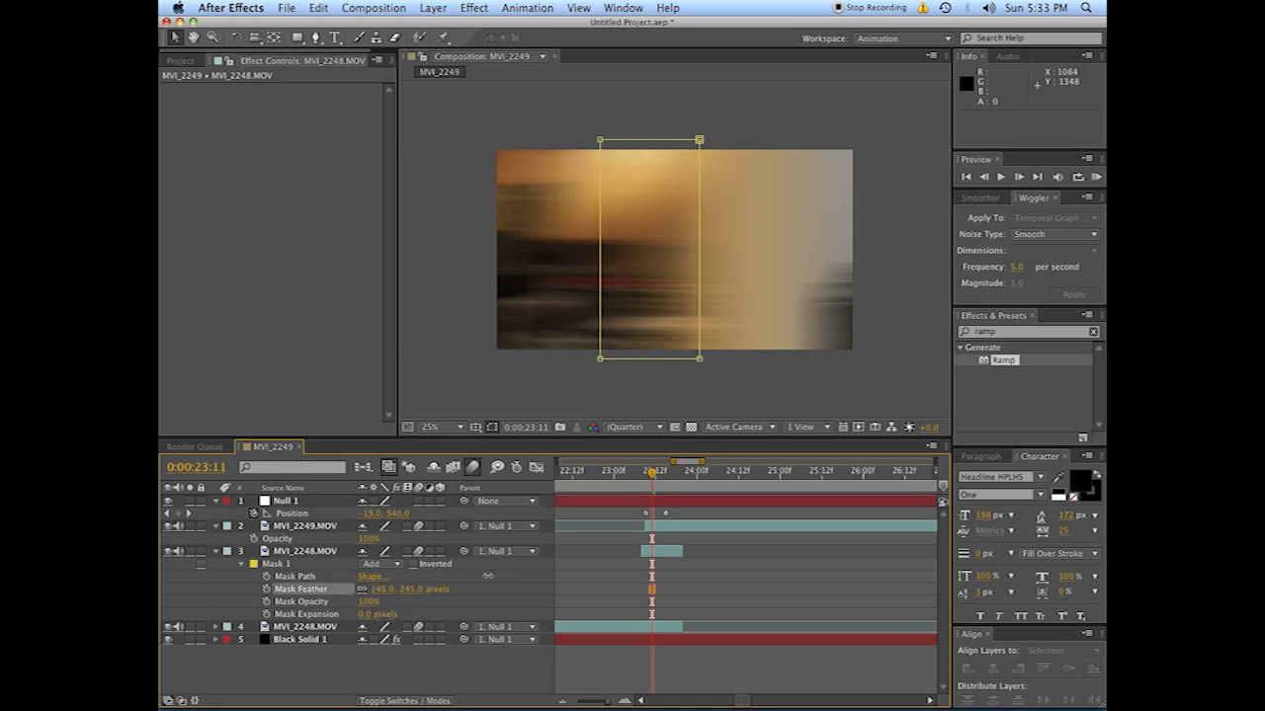
{"action": "left_click", "coordinate": [757, 579]}
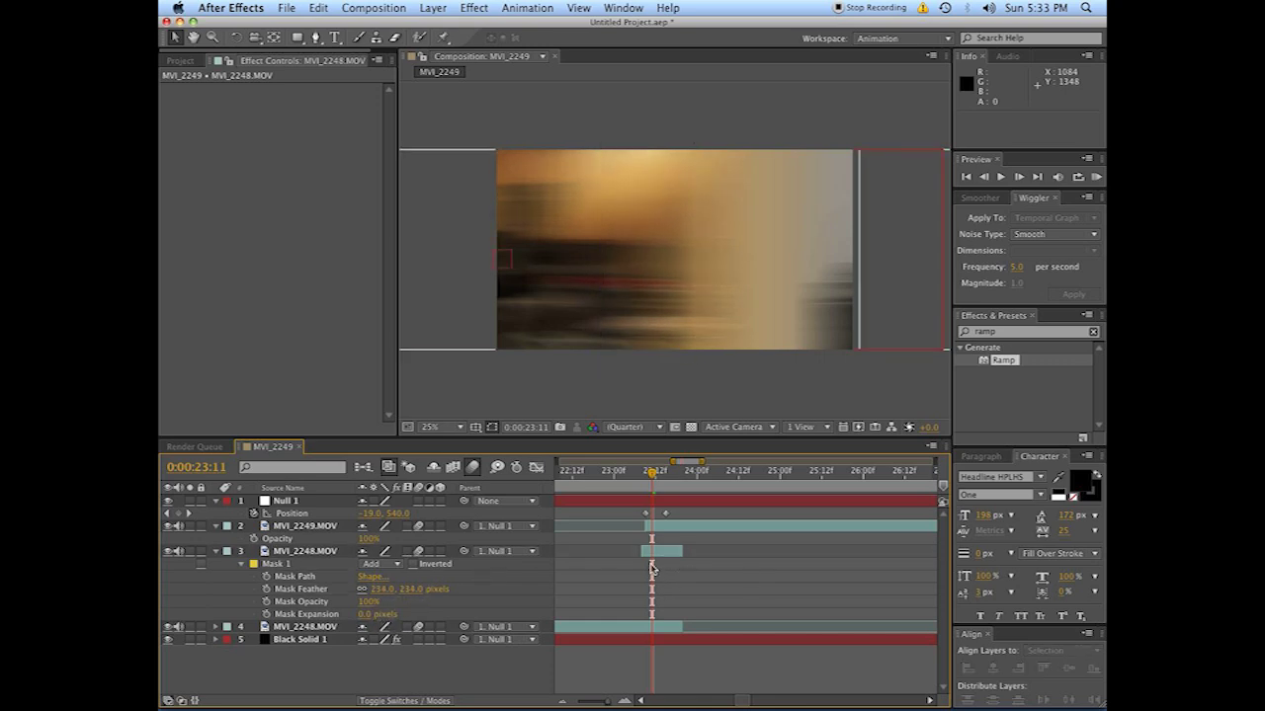
Trim the frozen MVI_2248.MOV copy to start at 0:00:23:09 and check the blended slide through 0:00:23:12.
{"action": "left_click_drag", "start_coordinate": [652, 468], "coordinate": [644, 472]}
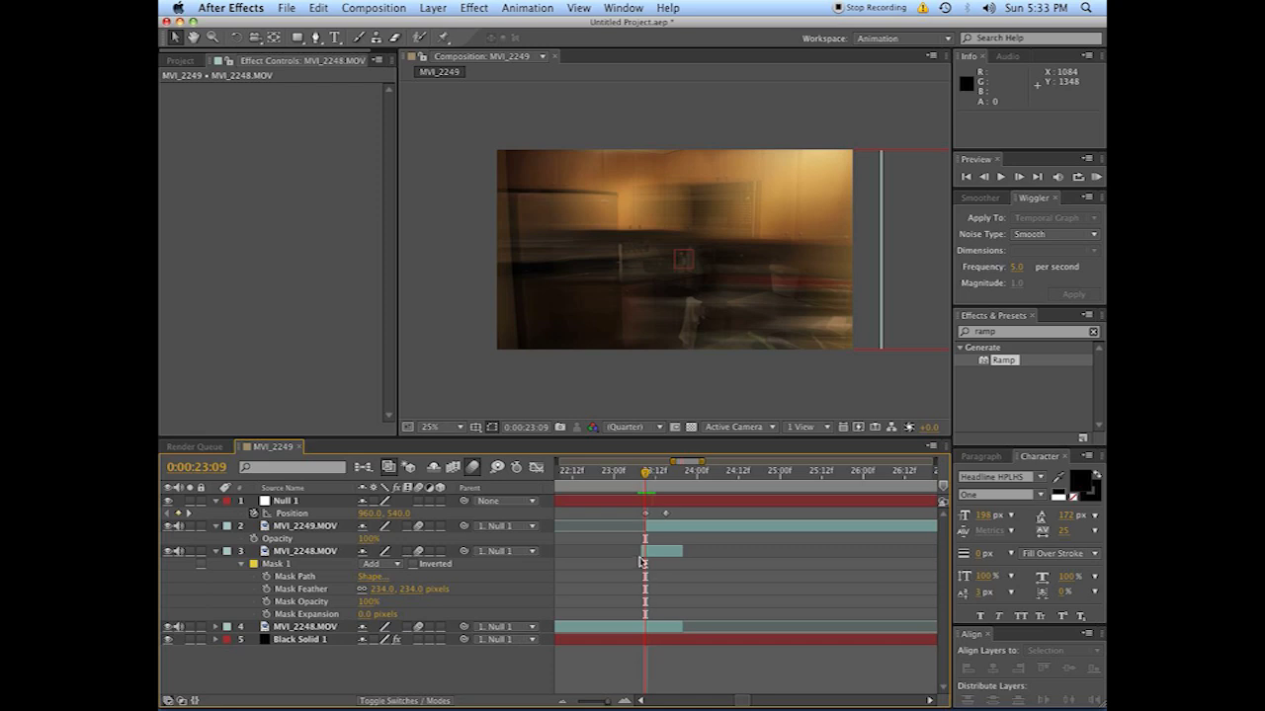
{"action": "left_click", "coordinate": [647, 551]}
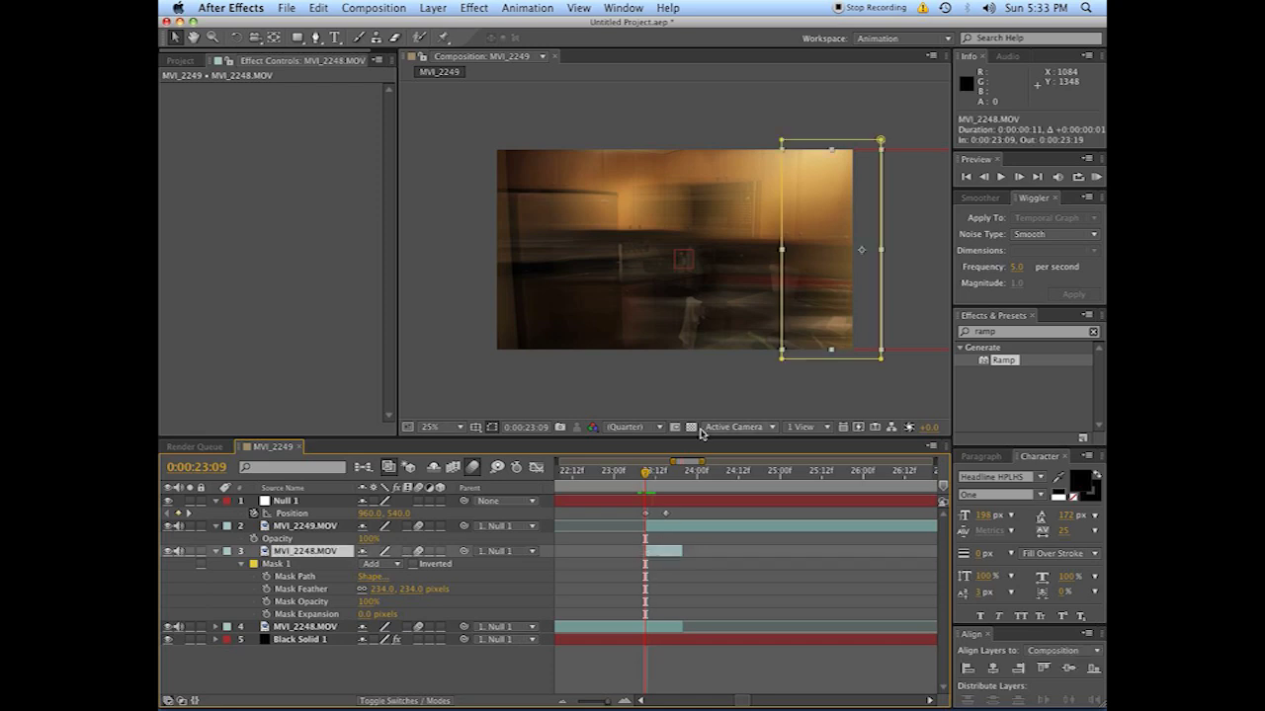
{"action": "key", "text": "Page_Down"}
{"action": "key", "text": "Page_Down"}
{"action": "key", "text": "Page_Down"}
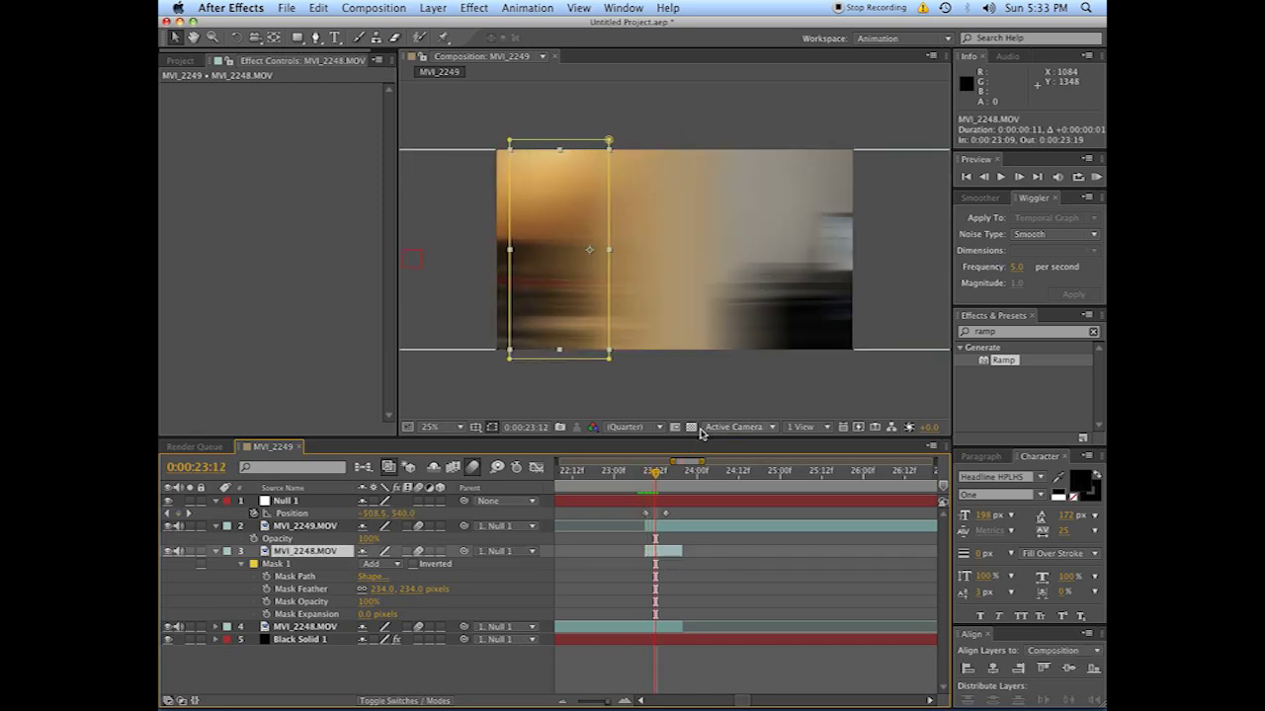
{"action": "left_click", "coordinate": [685, 534]}
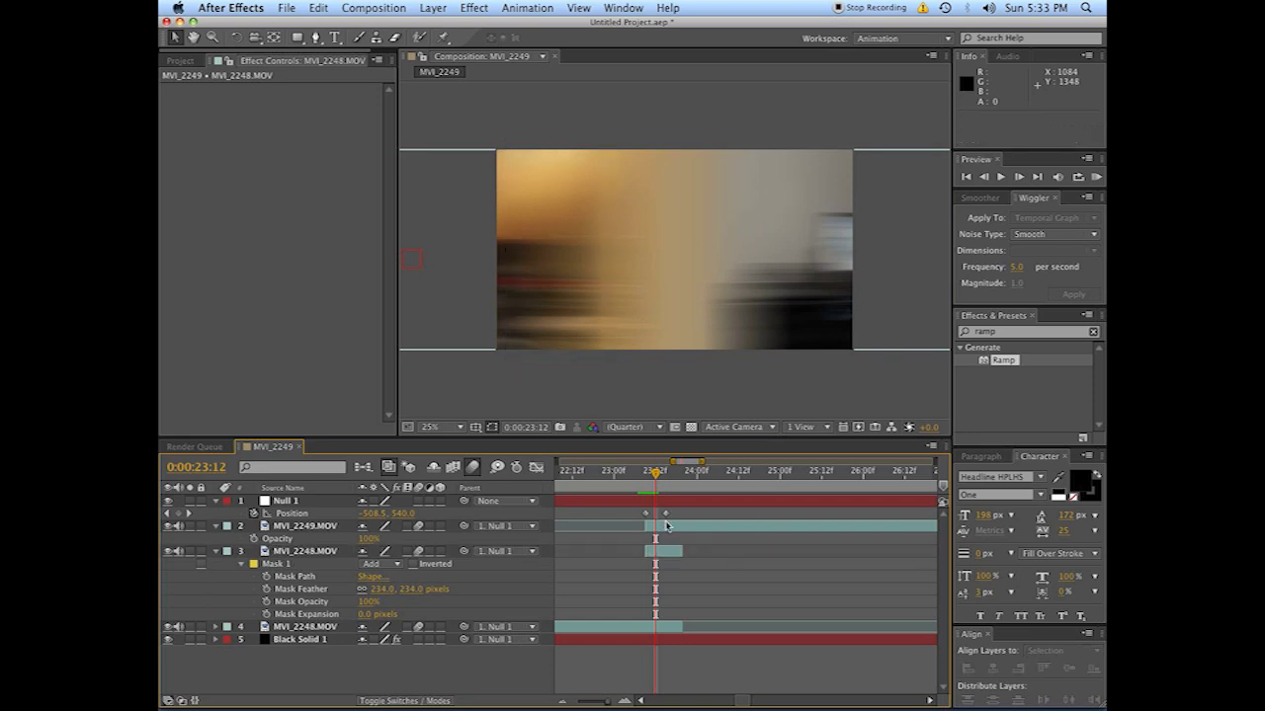
At 0:00:23:12, duplicate MVI_2249.MOV, apply Freeze Frame to the upper copy and turn off that copy's motion blur.
{"action": "left_click", "coordinate": [667, 526]}
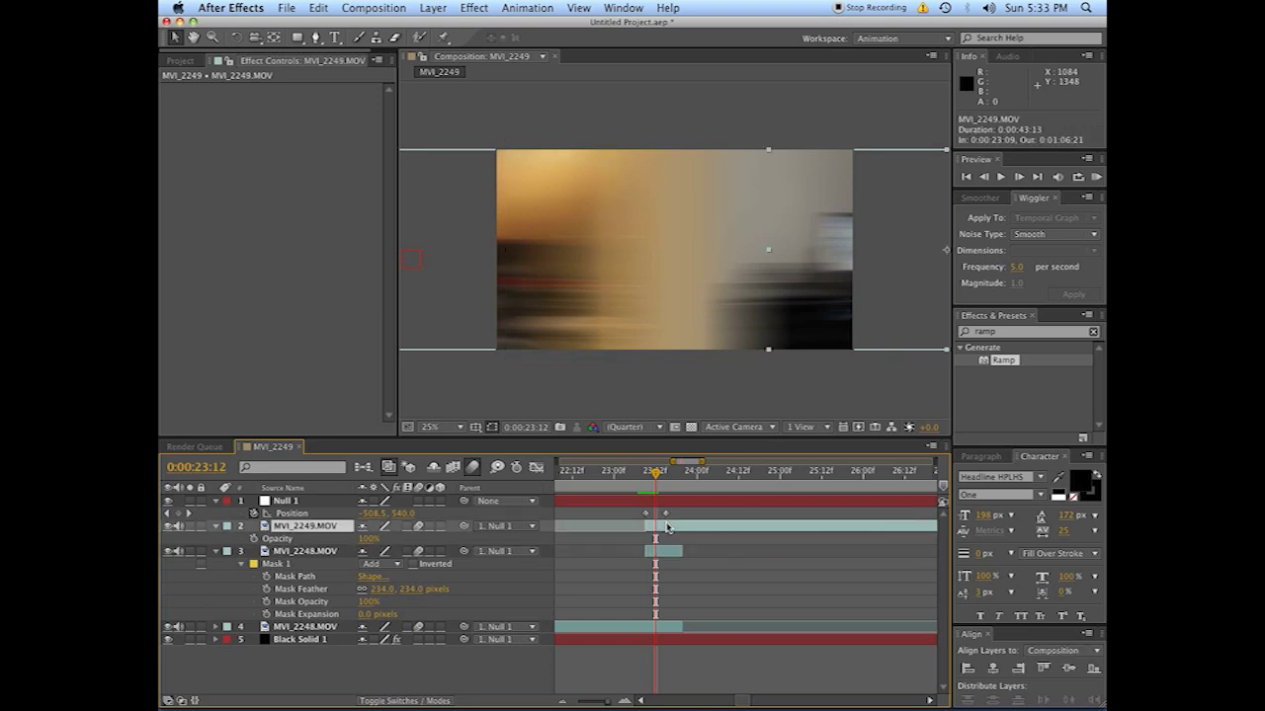
{"action": "key", "text": "super+d"}
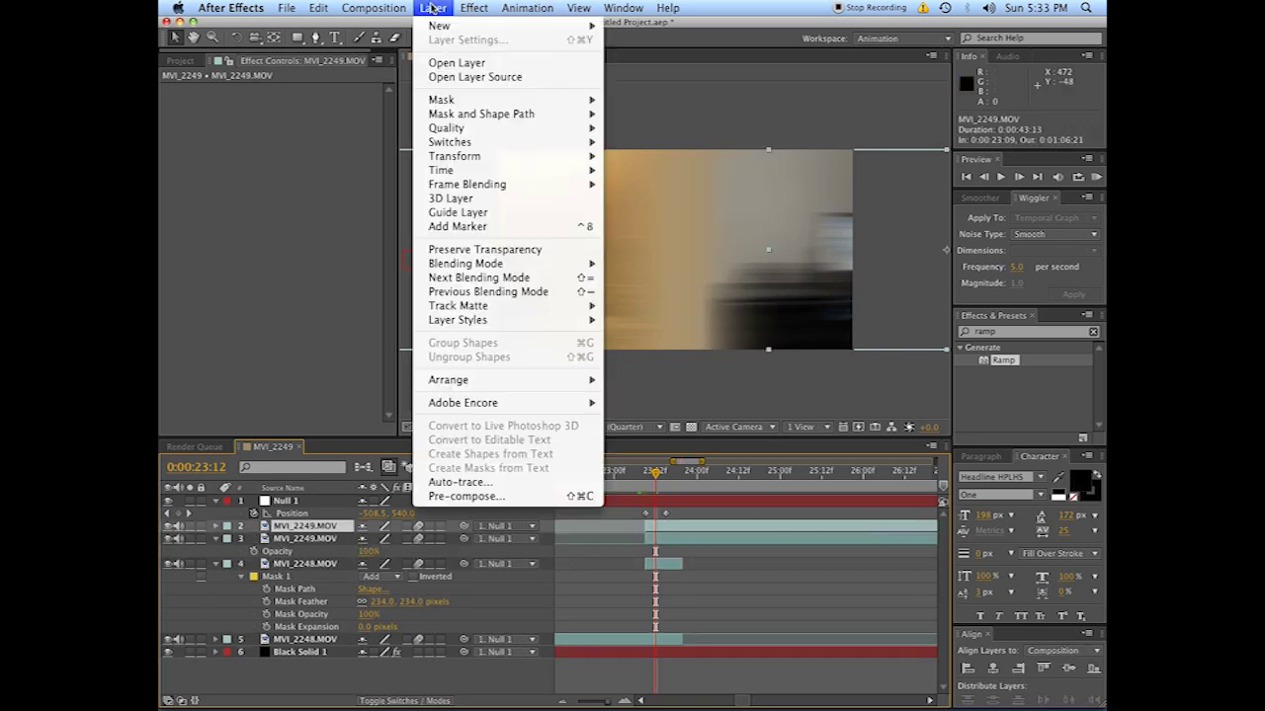
{"action": "left_click", "coordinate": [432, 8]}
{"action": "mouse_move", "coordinate": [477, 170]}
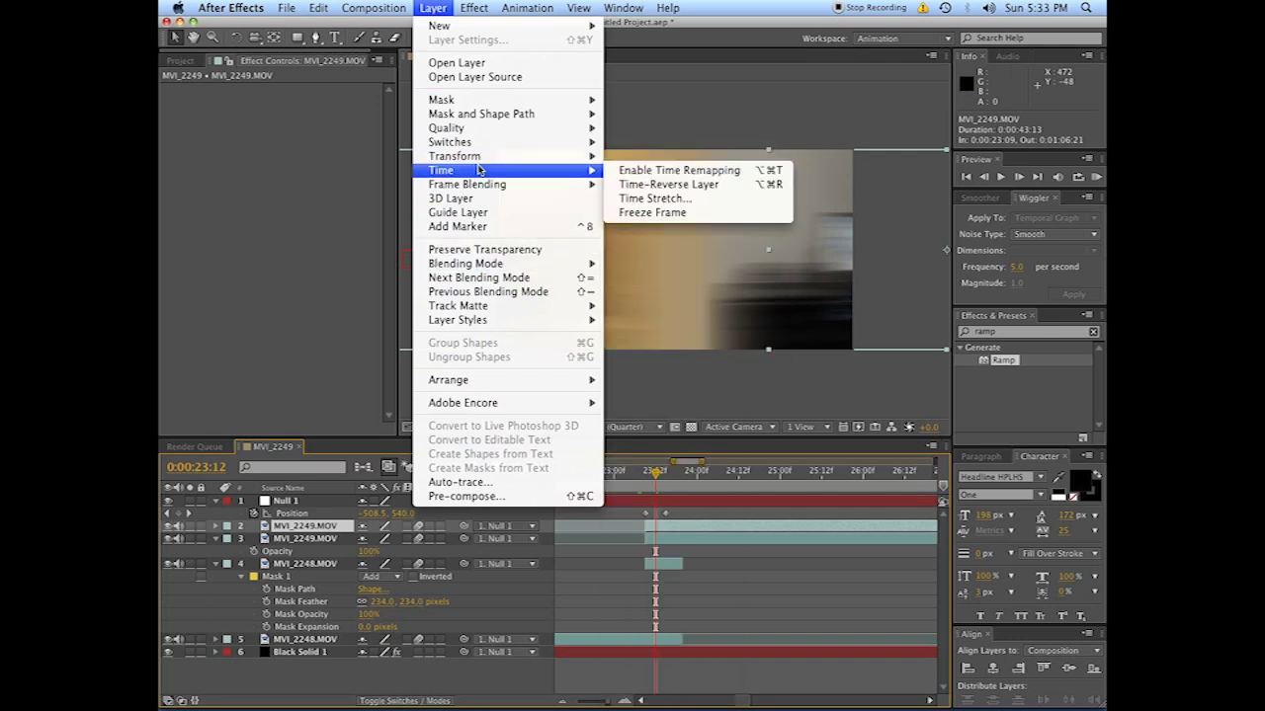
{"action": "left_click", "coordinate": [659, 215]}
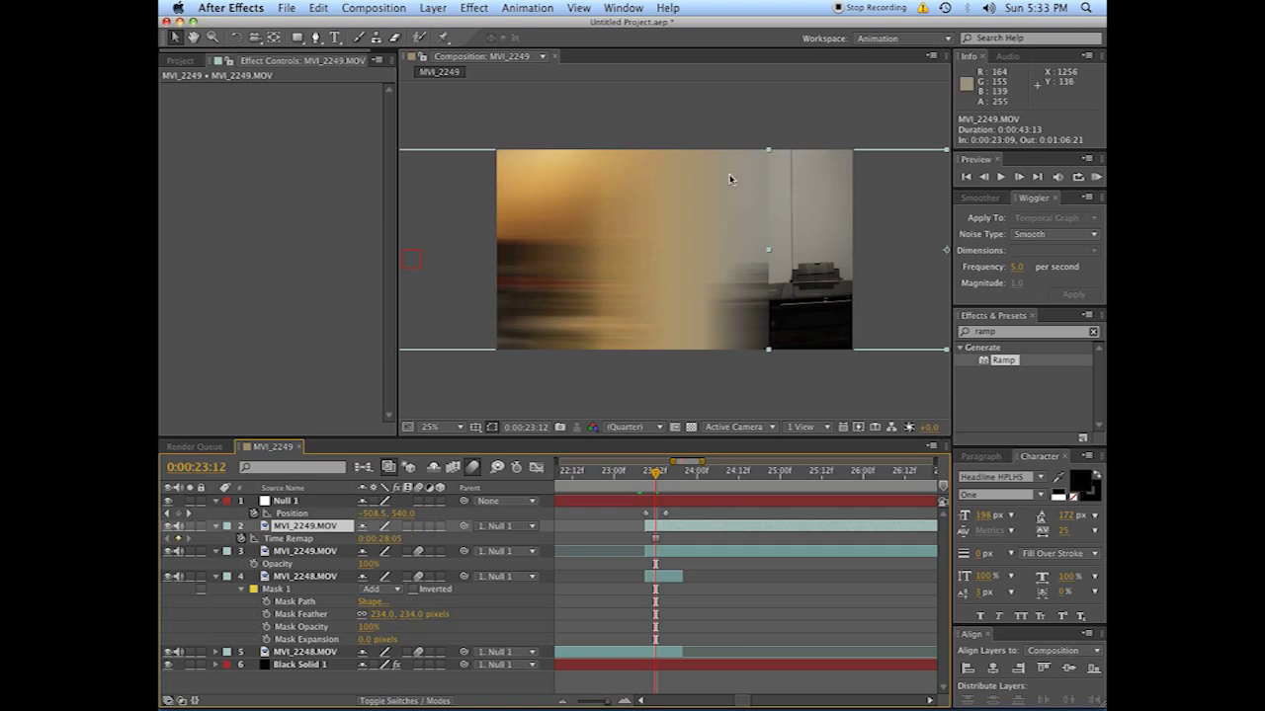
Draw a narrow full-height rectangular mask near the left edge of the frozen MVI_2249.MOV copy, from about x 32.5 to 196.5.
{"action": "left_click", "coordinate": [297, 38]}
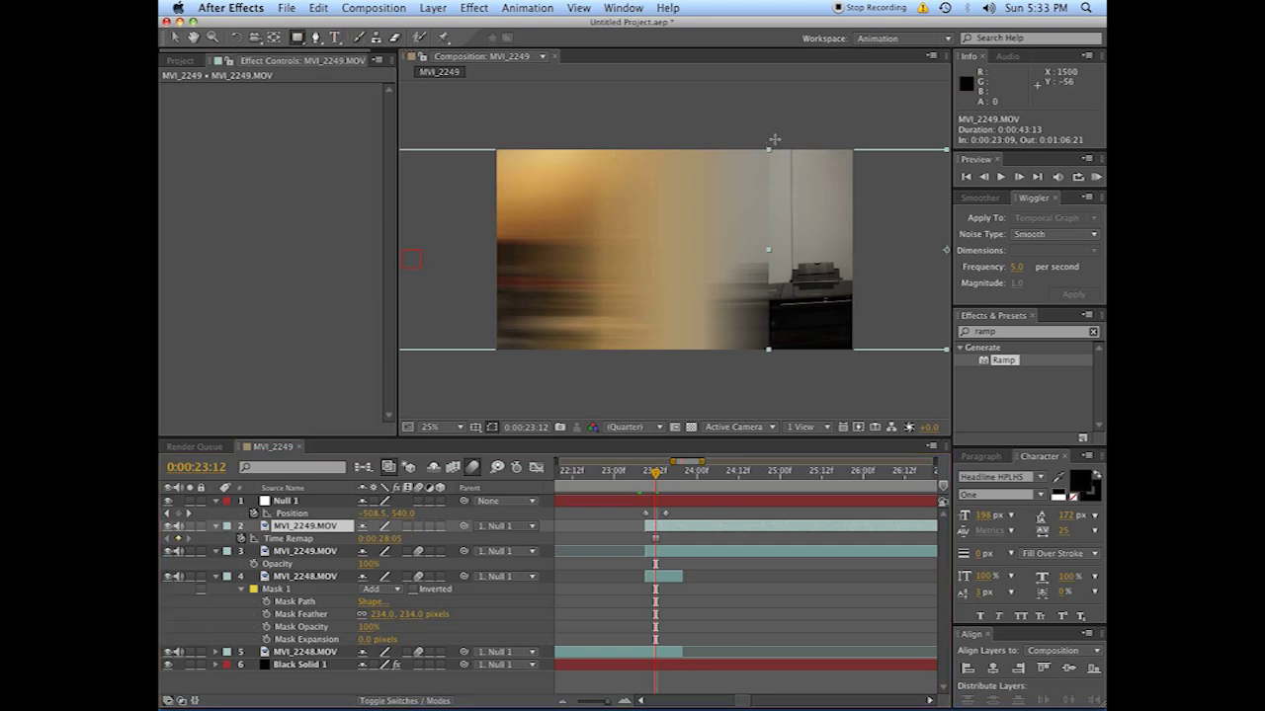
{"action": "left_click_drag", "start_coordinate": [775, 139], "coordinate": [805, 369]}
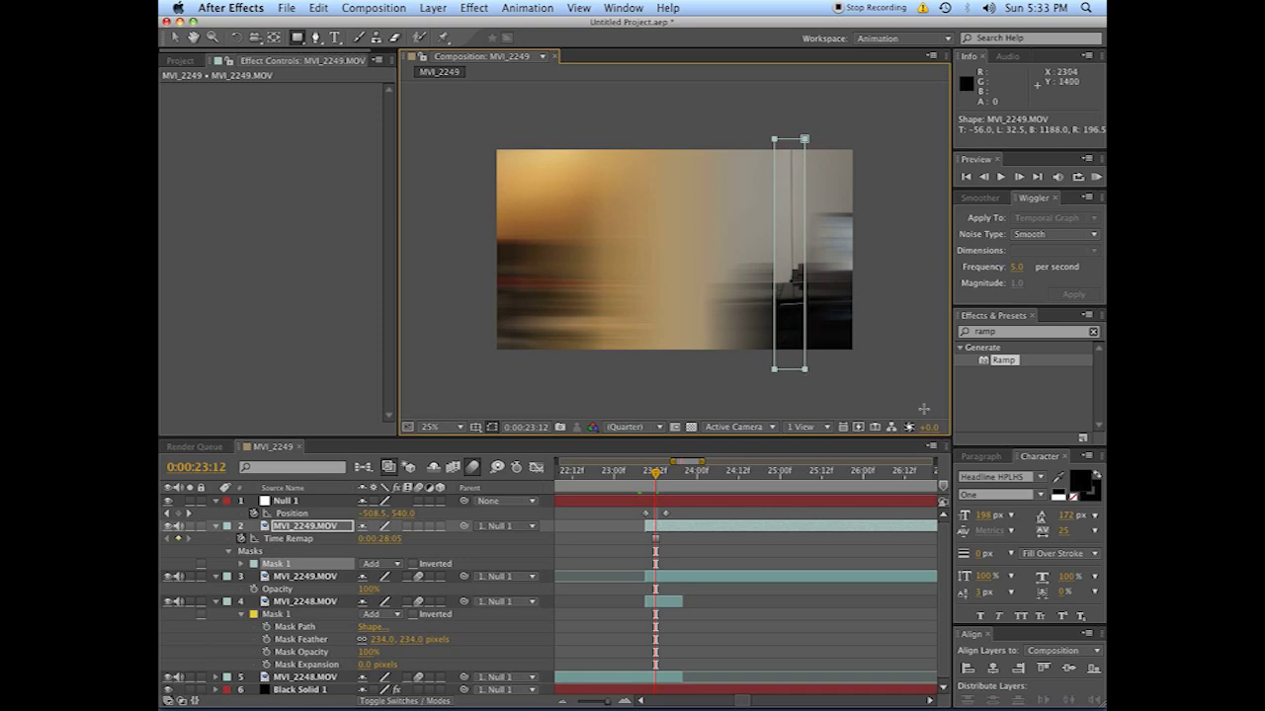
{"action": "key", "text": "v"}
Show the frozen MVI_2249.MOV copy's Scale property and move its anchor point to the centre of the masked strip.
{"action": "left_click", "coordinate": [668, 529]}
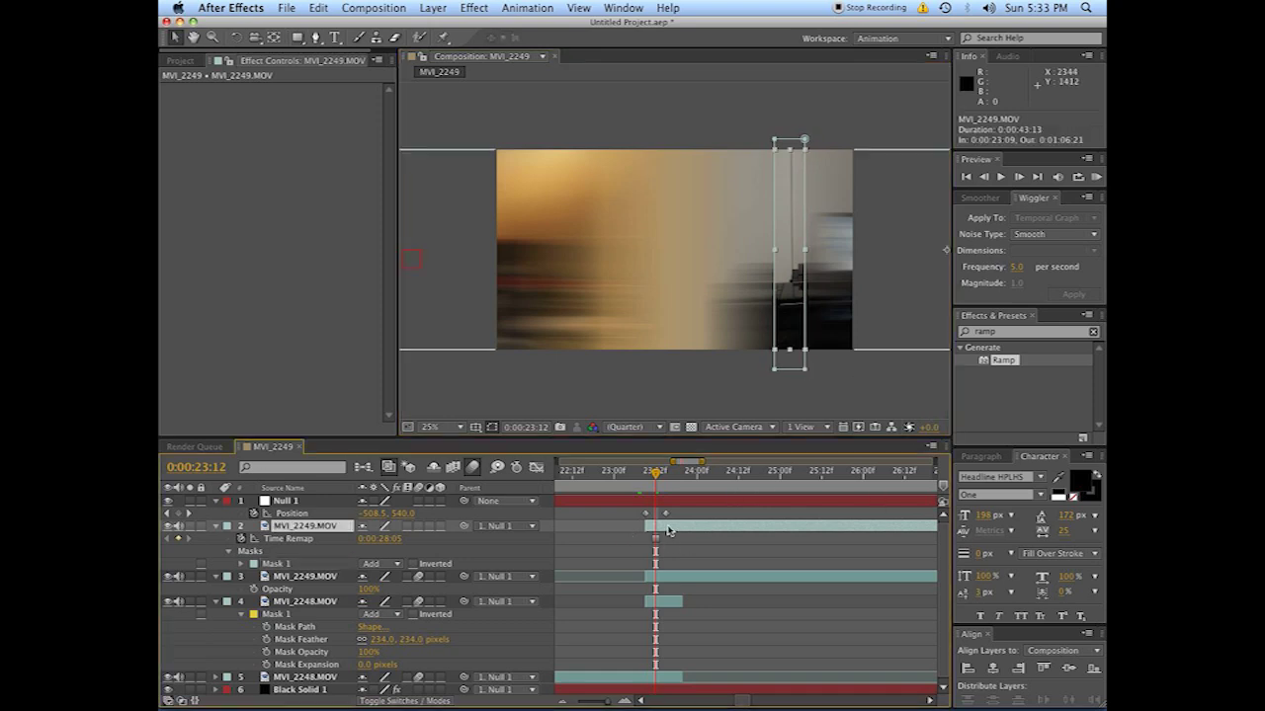
{"action": "key", "text": "s"}
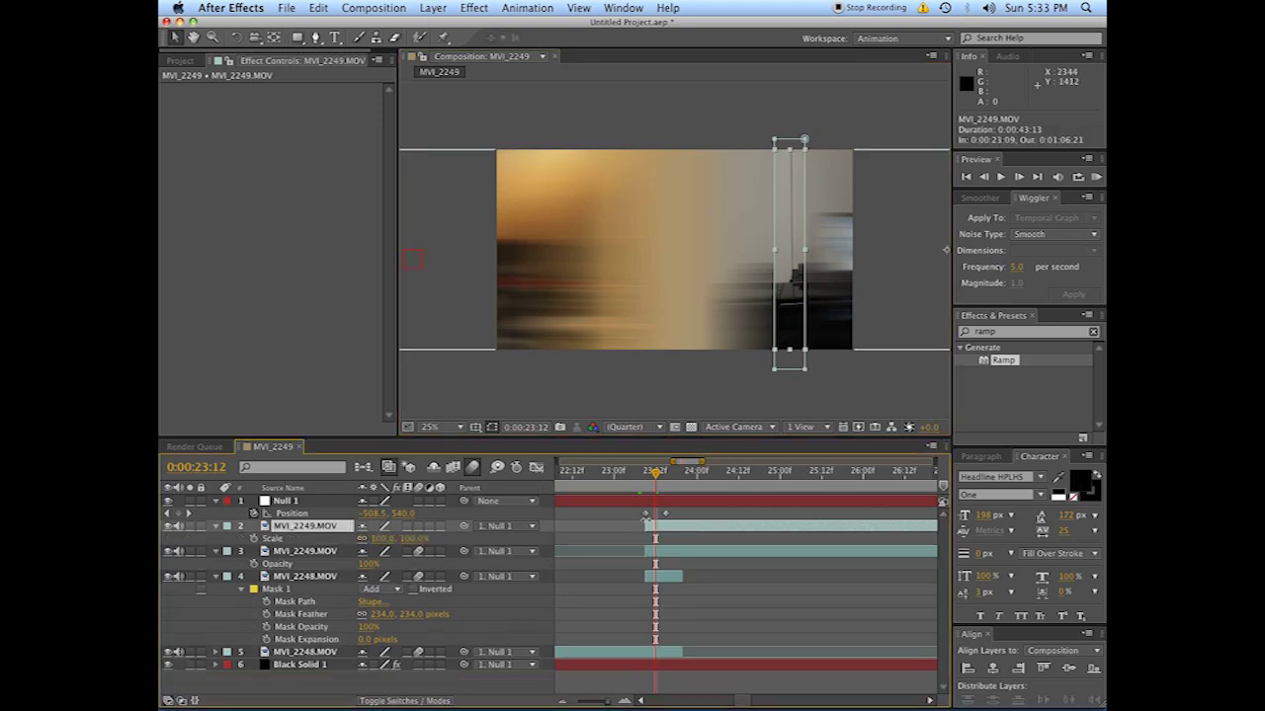
{"action": "key", "text": "y"}
{"action": "left_click_drag", "start_coordinate": [945, 253], "coordinate": [788, 267]}
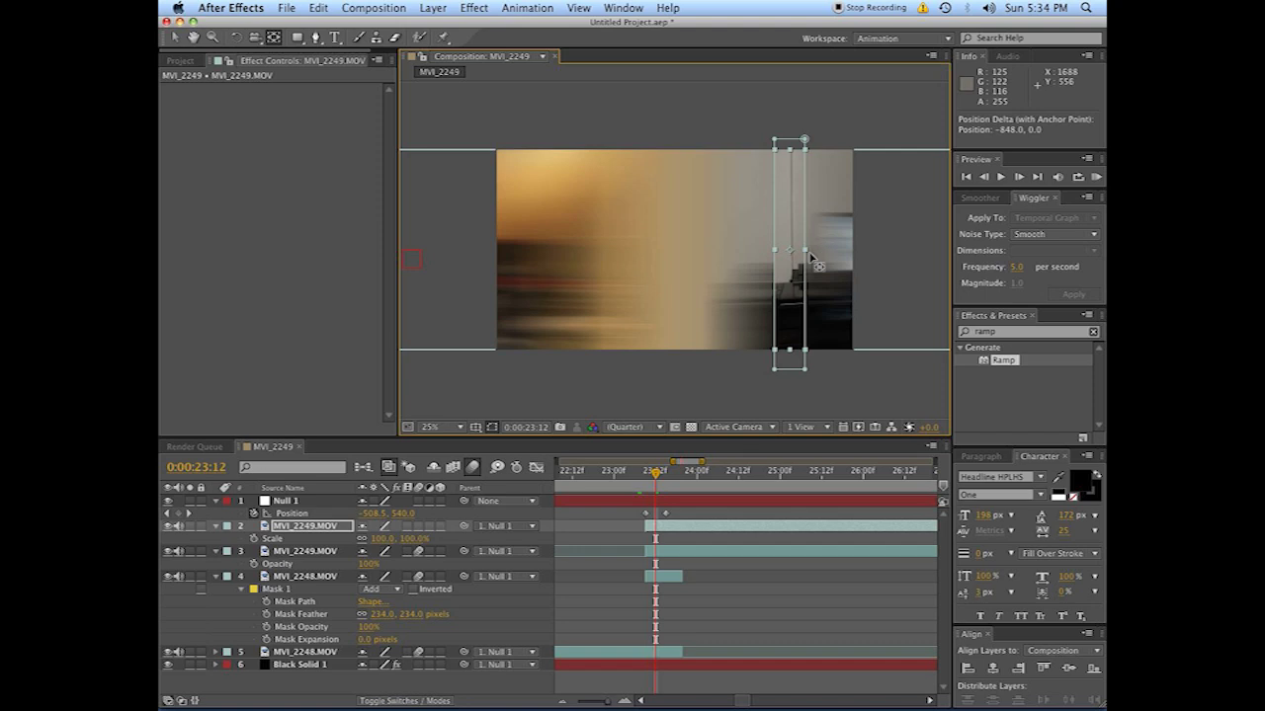
Stretch the frozen MVI_2249.MOV strip horizontally to about 465% scale, keeping its height at 100%, and move it to x 1784.
{"action": "key", "text": "v"}
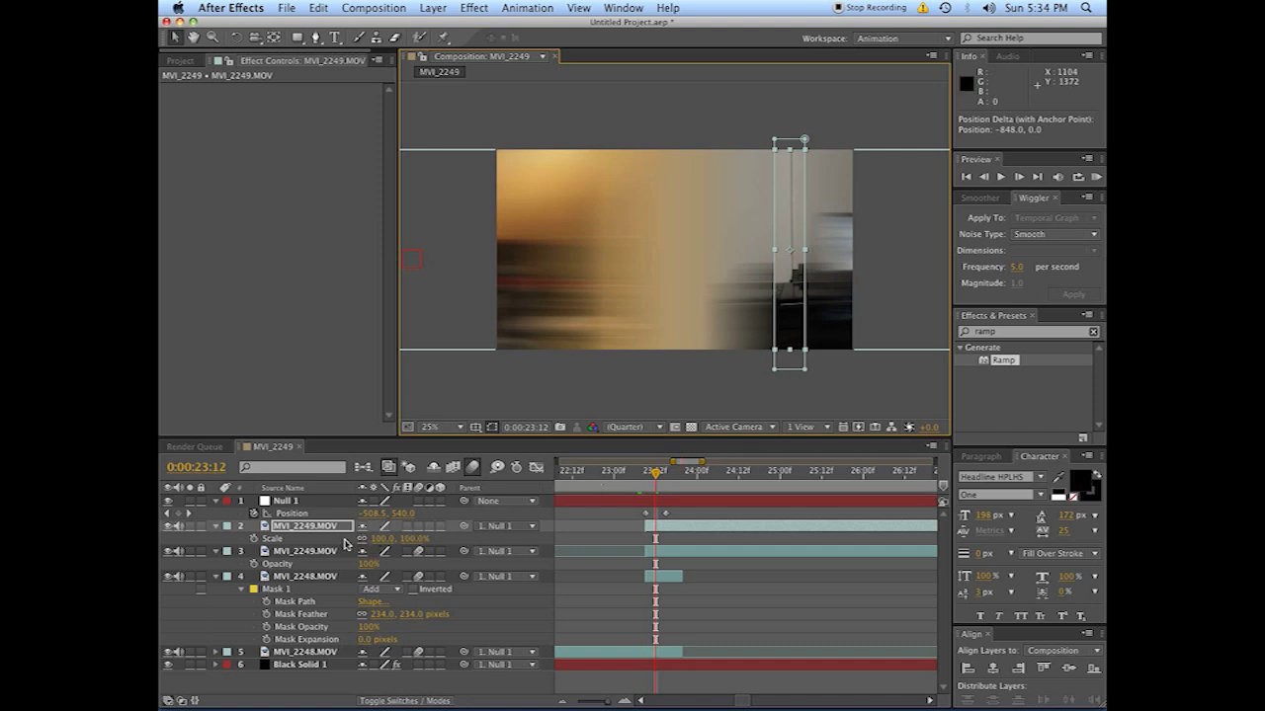
{"action": "left_click_drag", "start_coordinate": [359, 542], "coordinate": [633, 502]}
{"action": "mouse_move", "coordinate": [771, 356]}
{"action": "left_mouse_down"}
{"action": "mouse_move", "coordinate": [741, 285]}
{"action": "mouse_move", "coordinate": [757, 355]}
{"action": "left_mouse_up"}
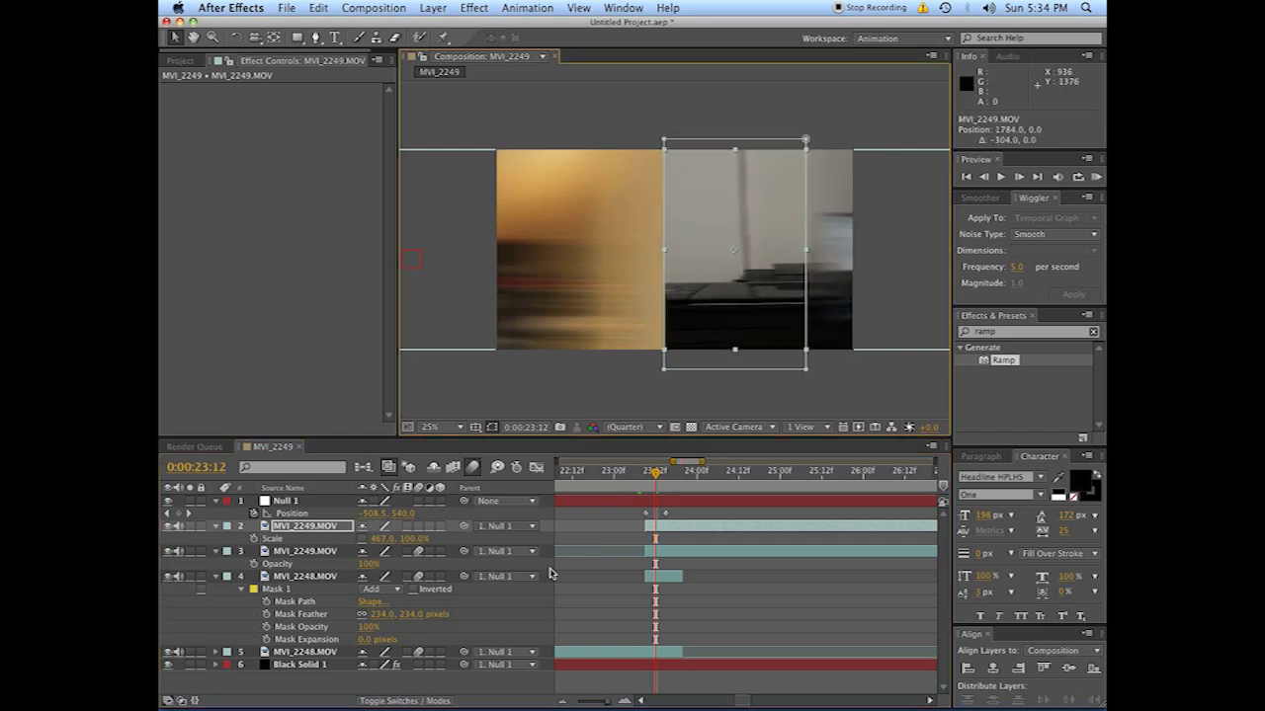
Feather the frozen MVI_2249.MOV copy's mask by 250 pixels and move the layer to x 1616, y 0.
{"action": "key", "text": "m"}
{"action": "key", "text": "m"}
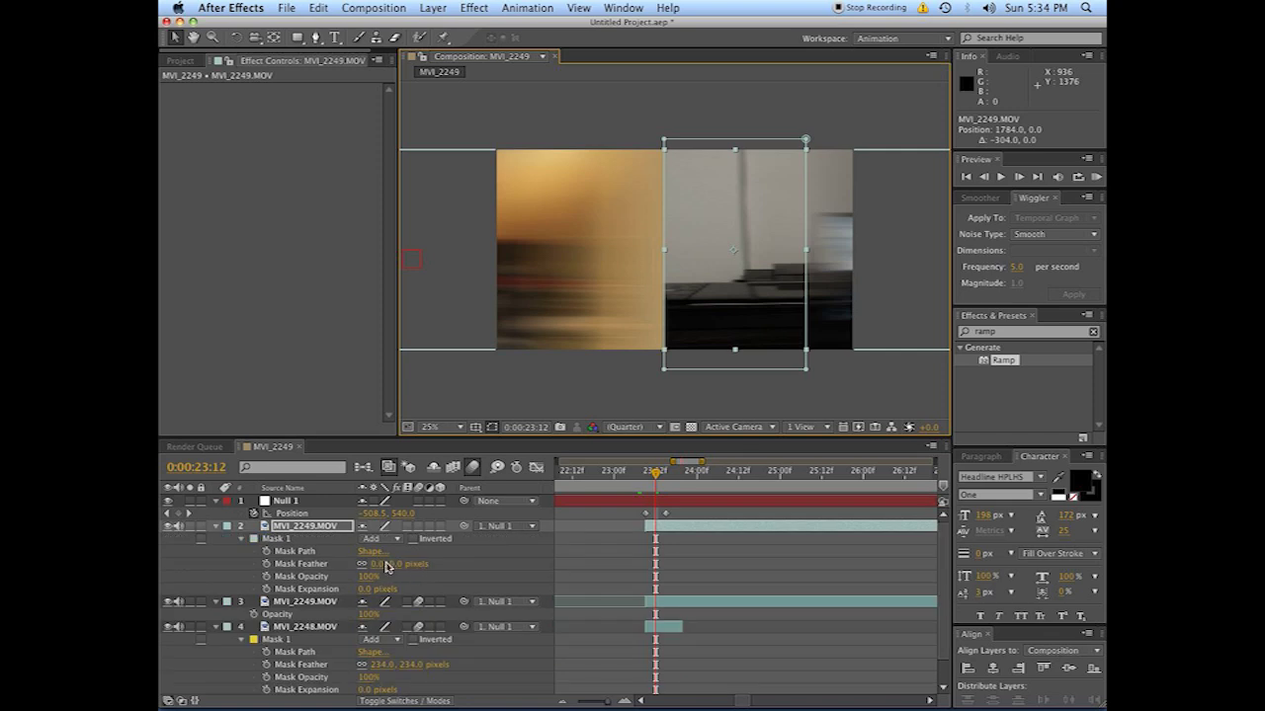
{"action": "left_click", "coordinate": [377, 564]}
{"action": "type", "text": "250"}
{"action": "key", "text": "Return"}
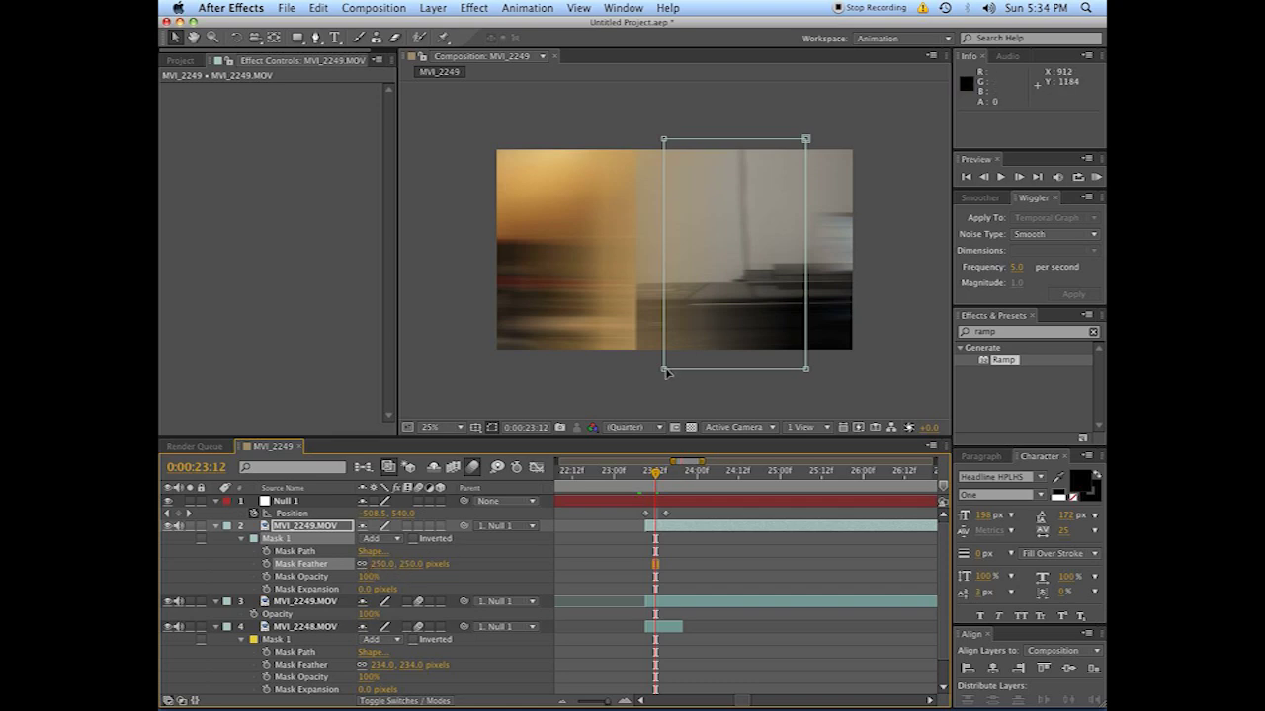
{"action": "left_click_drag", "start_coordinate": [689, 333], "coordinate": [782, 340]}
{"action": "left_click", "coordinate": [770, 523]}
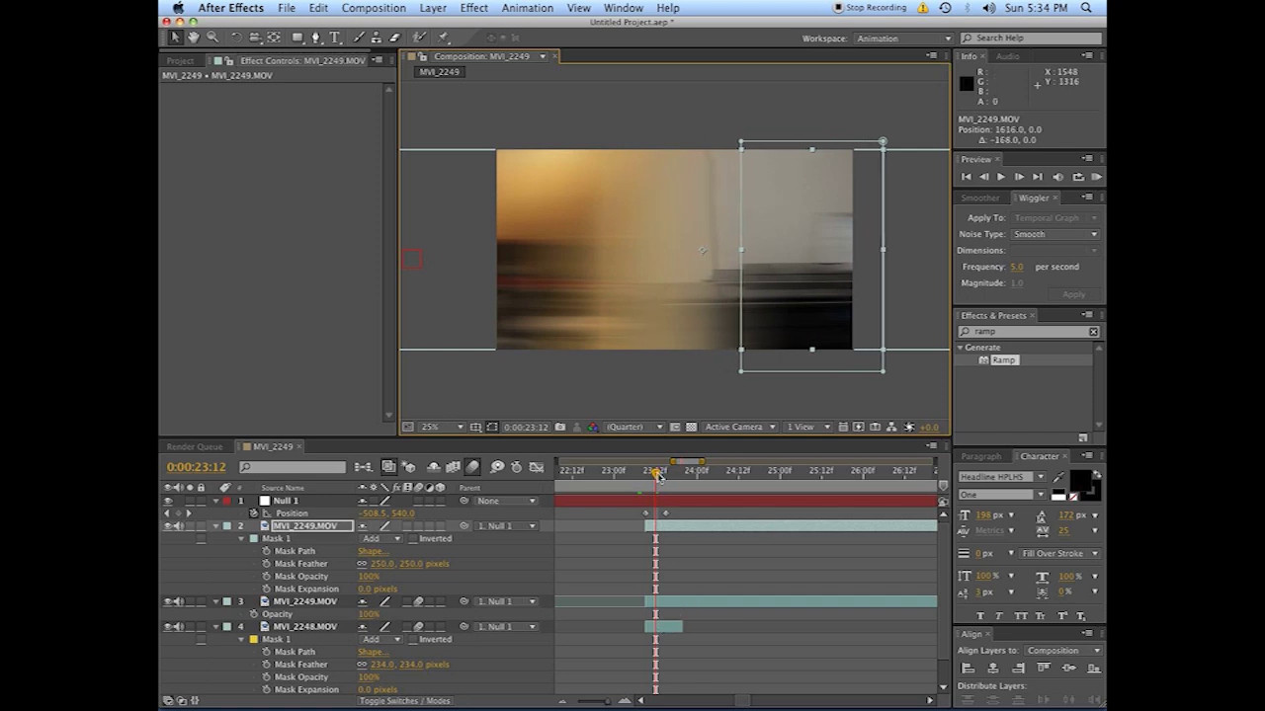
Trim the frozen MVI_2249.MOV copy to end at 0:00:23:14 and check the slide back to 0:00:23:11.
{"action": "left_click_drag", "start_coordinate": [660, 476], "coordinate": [672, 477]}
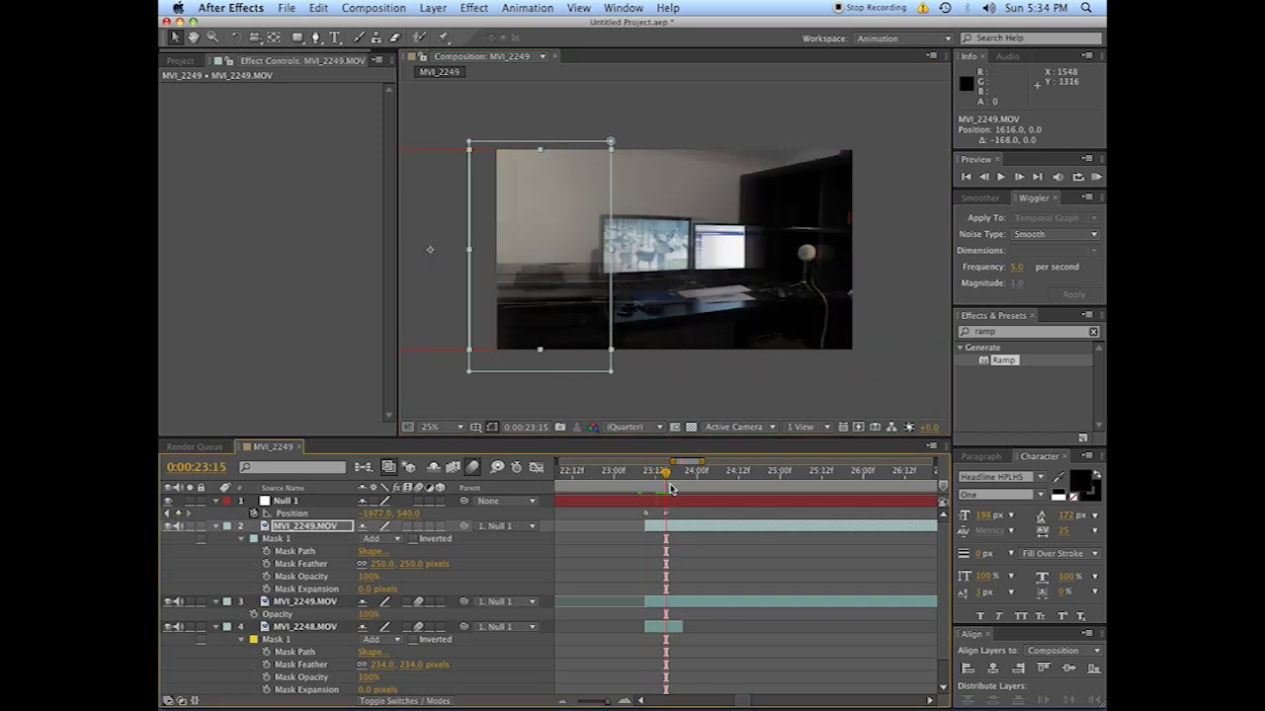
{"action": "key", "text": "alt+bracketright"}
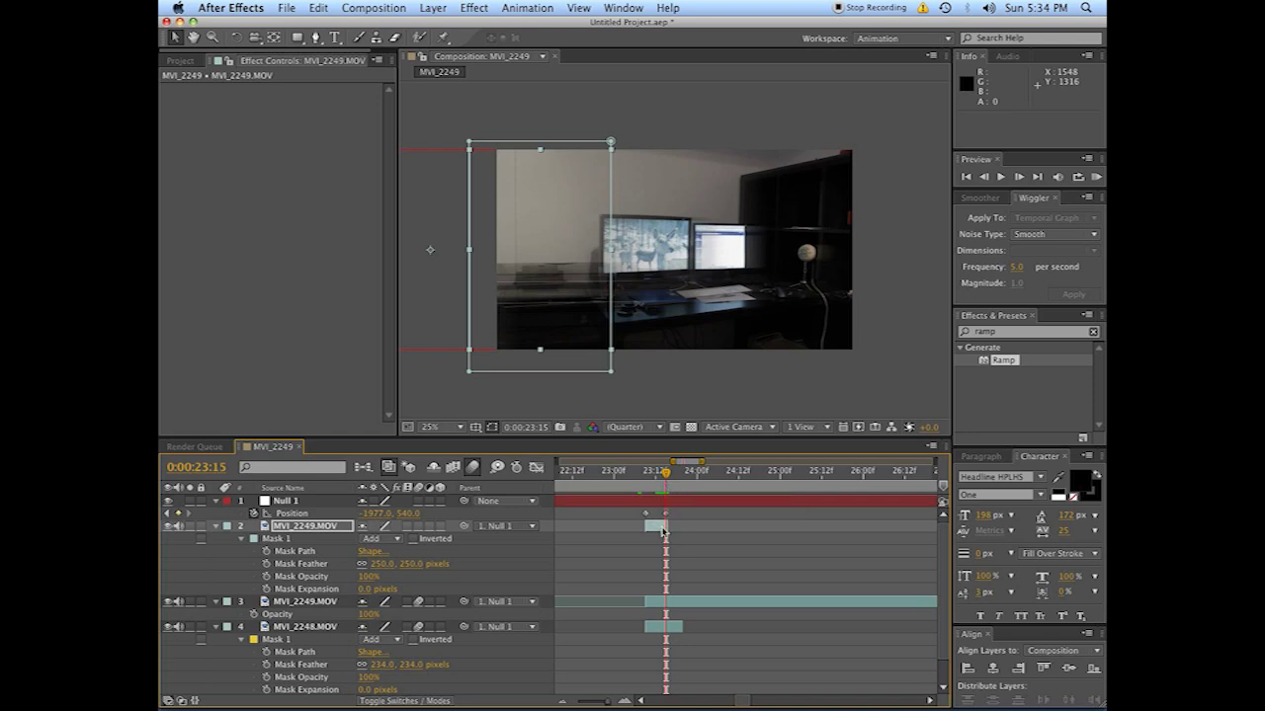
{"action": "left_click", "coordinate": [663, 531]}
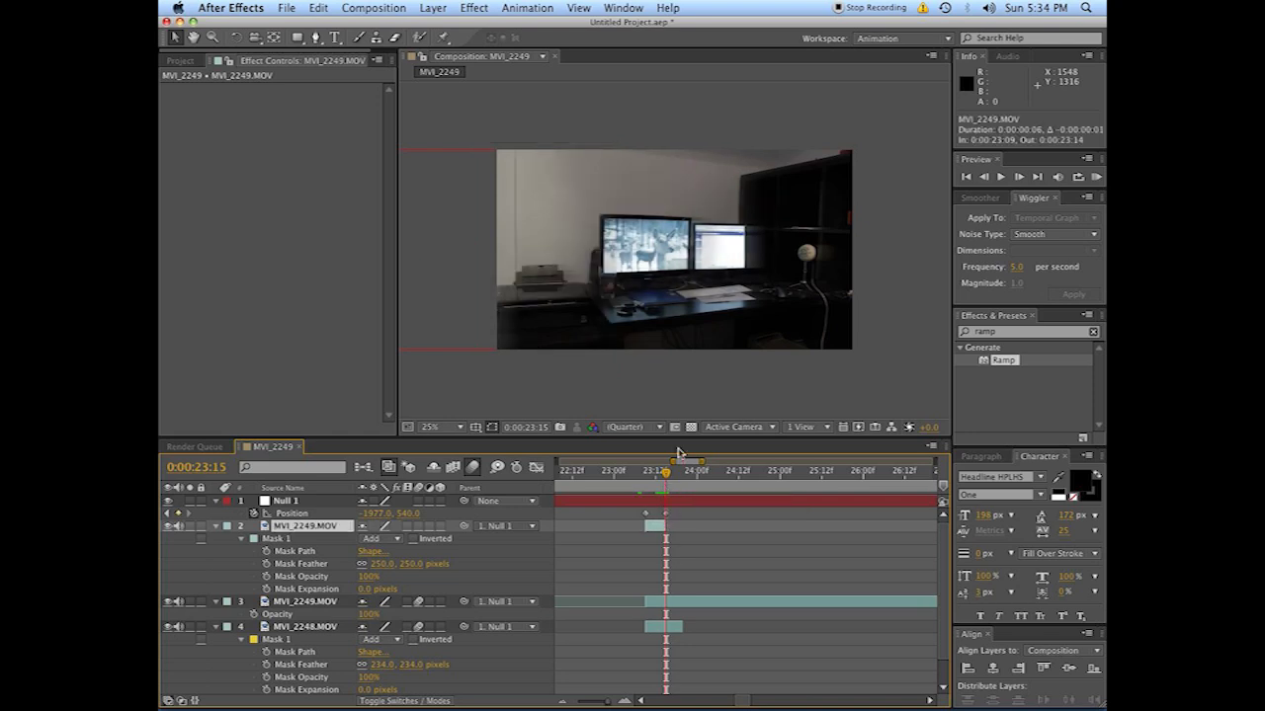
{"action": "key", "text": "Page_Down"}
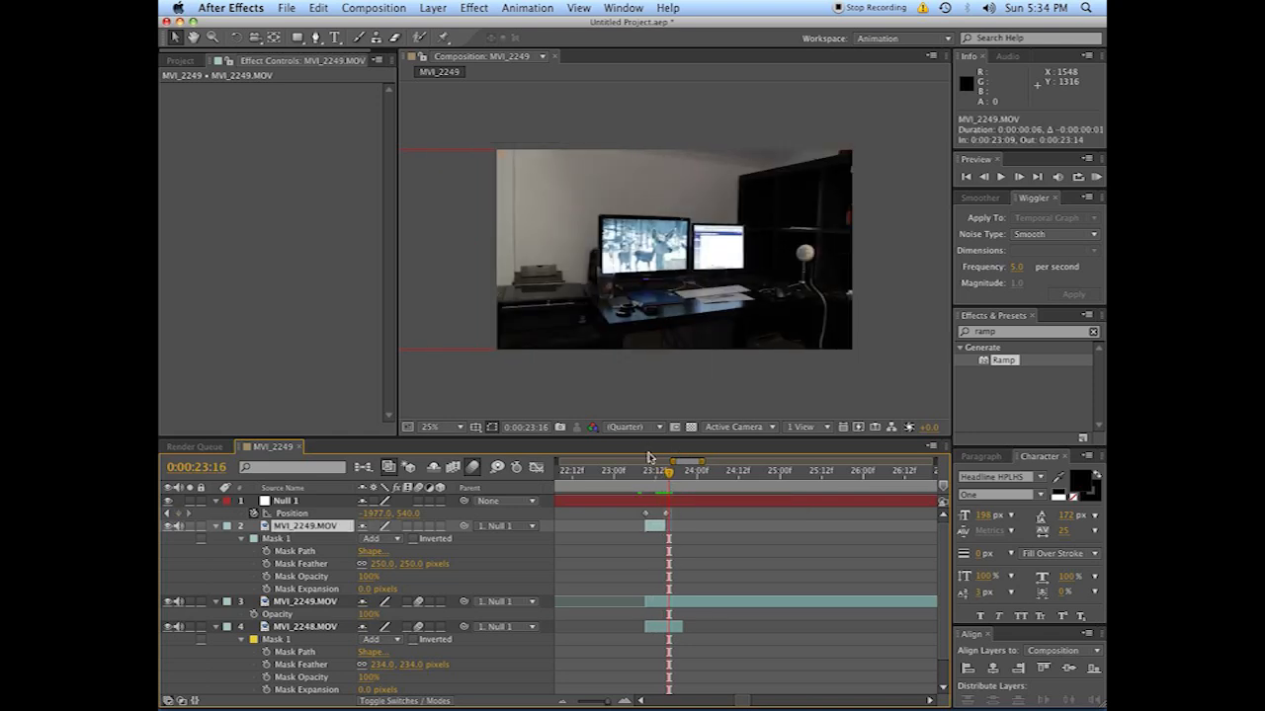
{"action": "left_click_drag", "start_coordinate": [655, 473], "coordinate": [655, 474]}
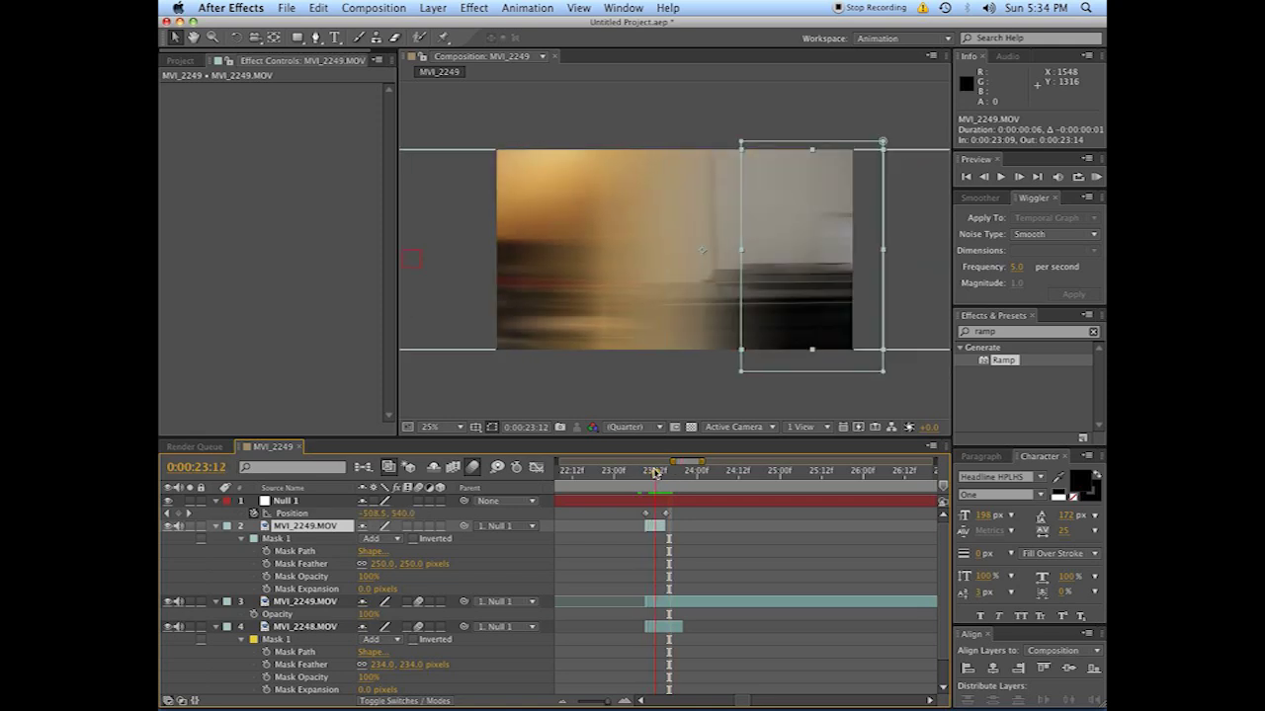
{"action": "left_click", "coordinate": [711, 525]}
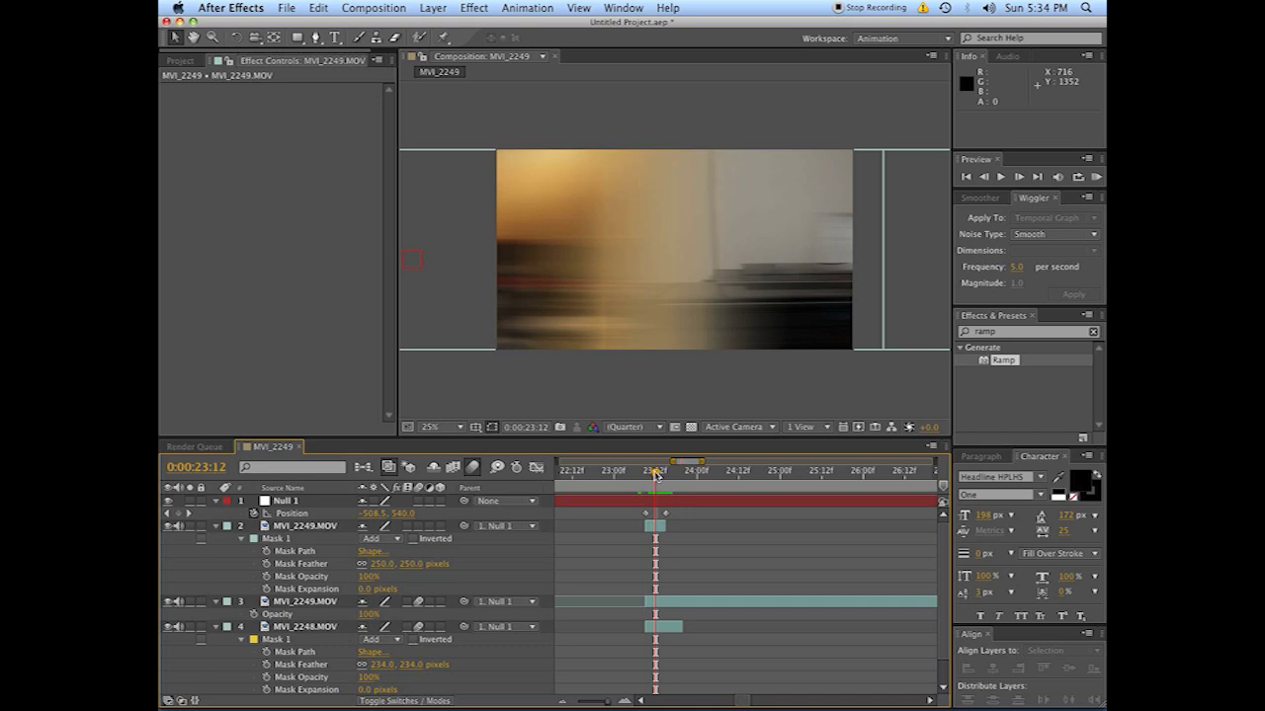
{"action": "left_click_drag", "start_coordinate": [655, 474], "coordinate": [652, 473]}
Show the frozen MVI_2249.MOV copy's Opacity and trim the frozen MVI_2248.MOV copy to end at 0:00:23:14.
{"action": "left_click", "coordinate": [657, 527]}
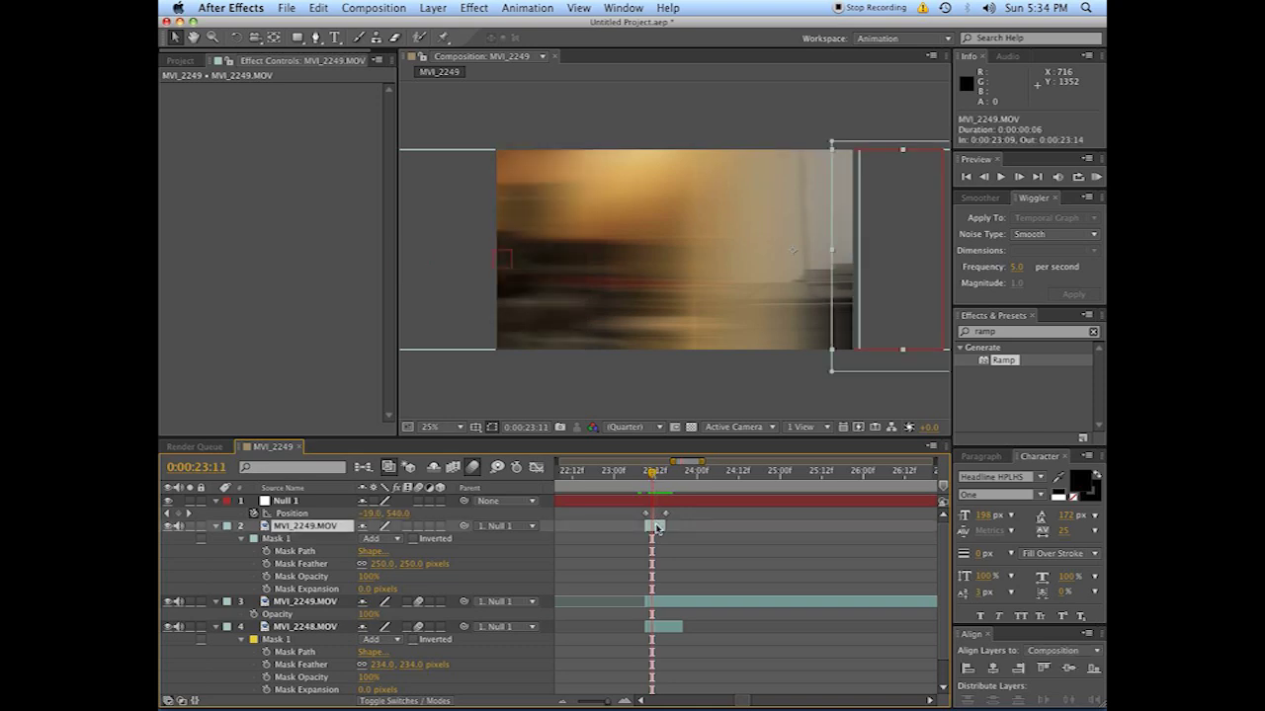
{"action": "key", "text": "t"}
{"action": "left_click", "coordinate": [672, 578], "text": "shift"}
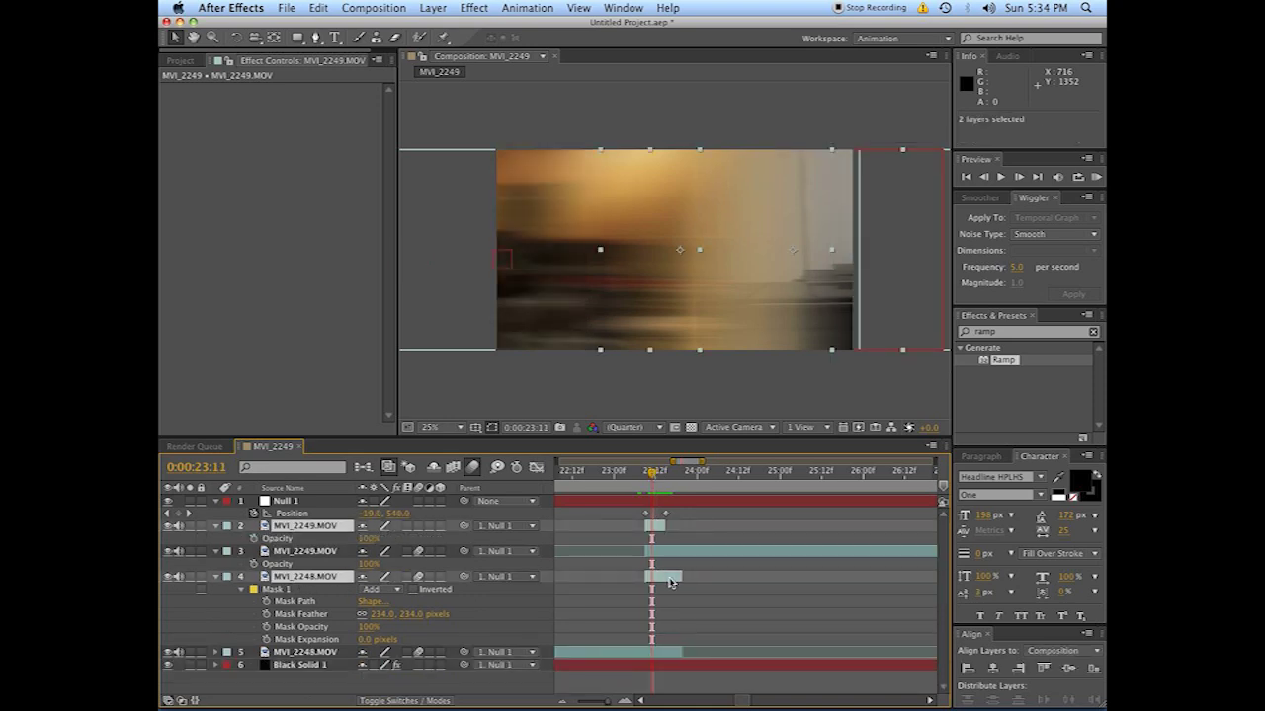
{"action": "left_click", "coordinate": [680, 576]}
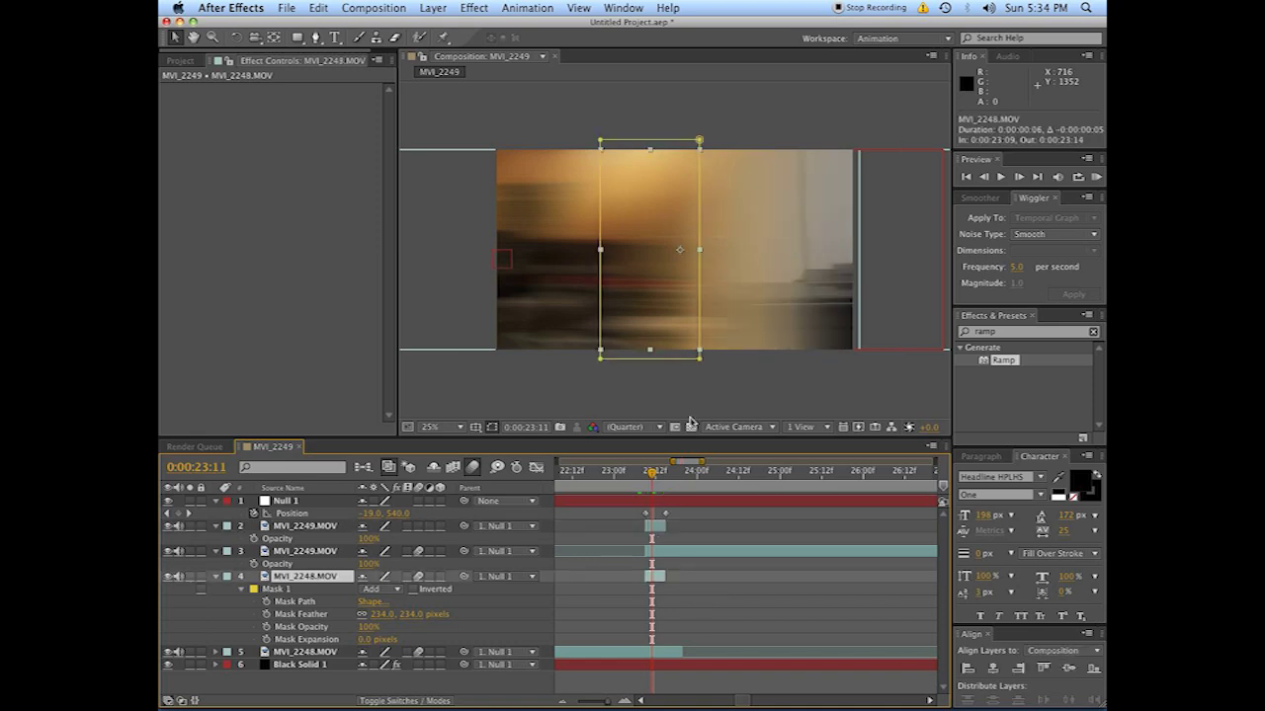
Examine how the two clips' edges blend, frame by frame between 0:00:23:11 and 0:00:23:14.
{"action": "key", "text": "Page_Down"}
{"action": "key", "text": "Page_Down"}
{"action": "key", "text": "Page_Down"}
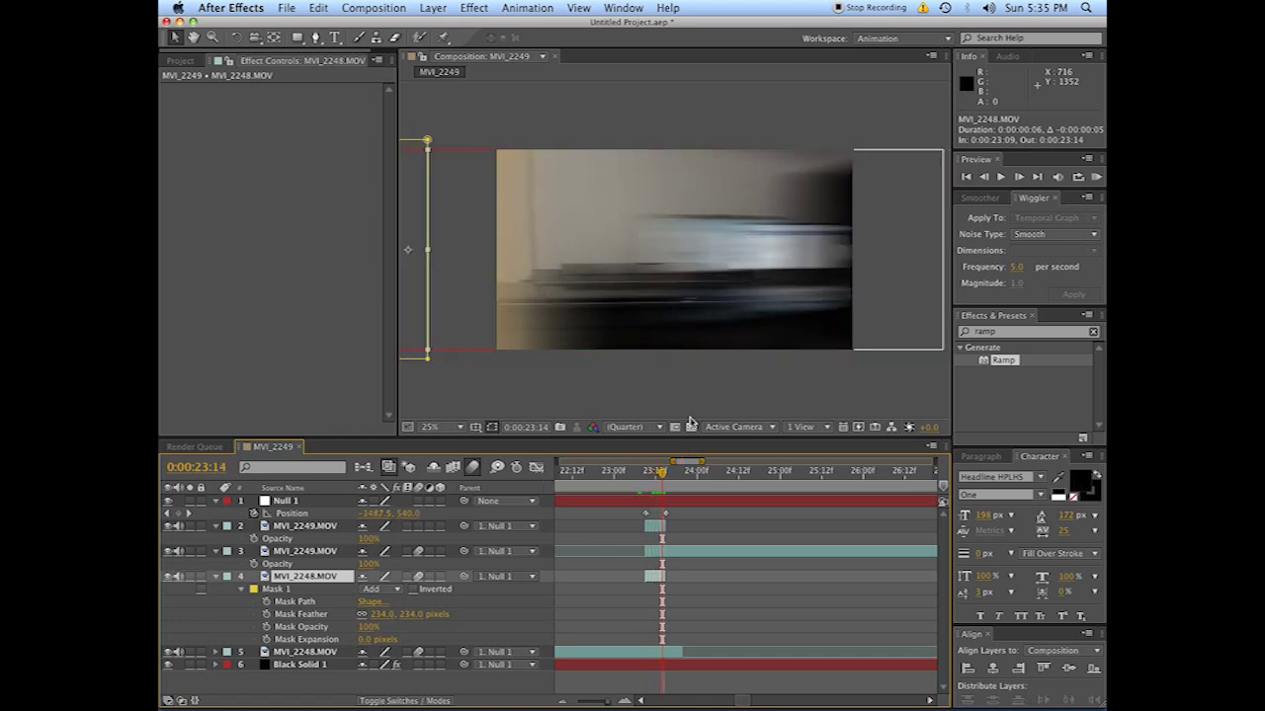
{"action": "key", "text": "Page_Up"}
{"action": "key", "text": "Page_Down"}
{"action": "key", "text": "Page_Up"}
{"action": "key", "text": "Page_Up"}
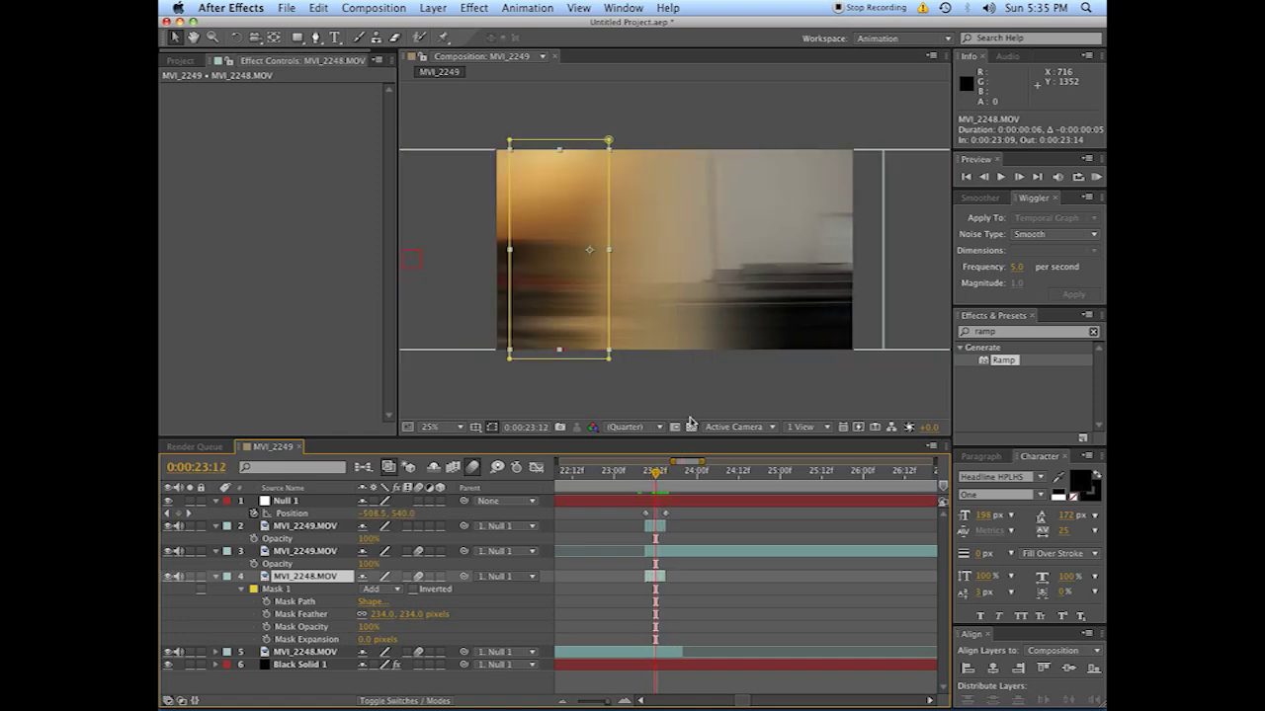
{"action": "key", "text": "Page_Down"}
{"action": "key", "text": "Page_Up"}
{"action": "key", "text": "Page_Up"}
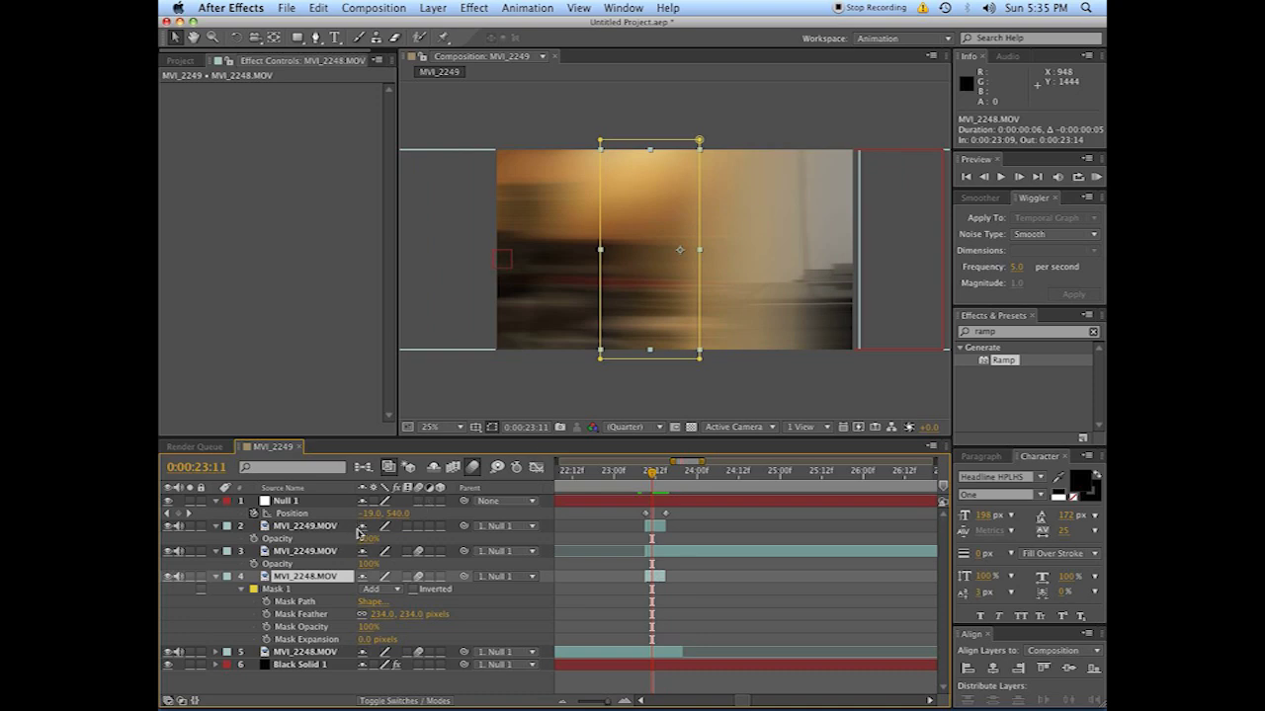
Reduce the opacity of both frozen copies, MVI_2249.MOV and MVI_2248.MOV, to 82%.
{"action": "left_click", "coordinate": [281, 528], "text": "super"}
{"action": "key", "text": "t"}
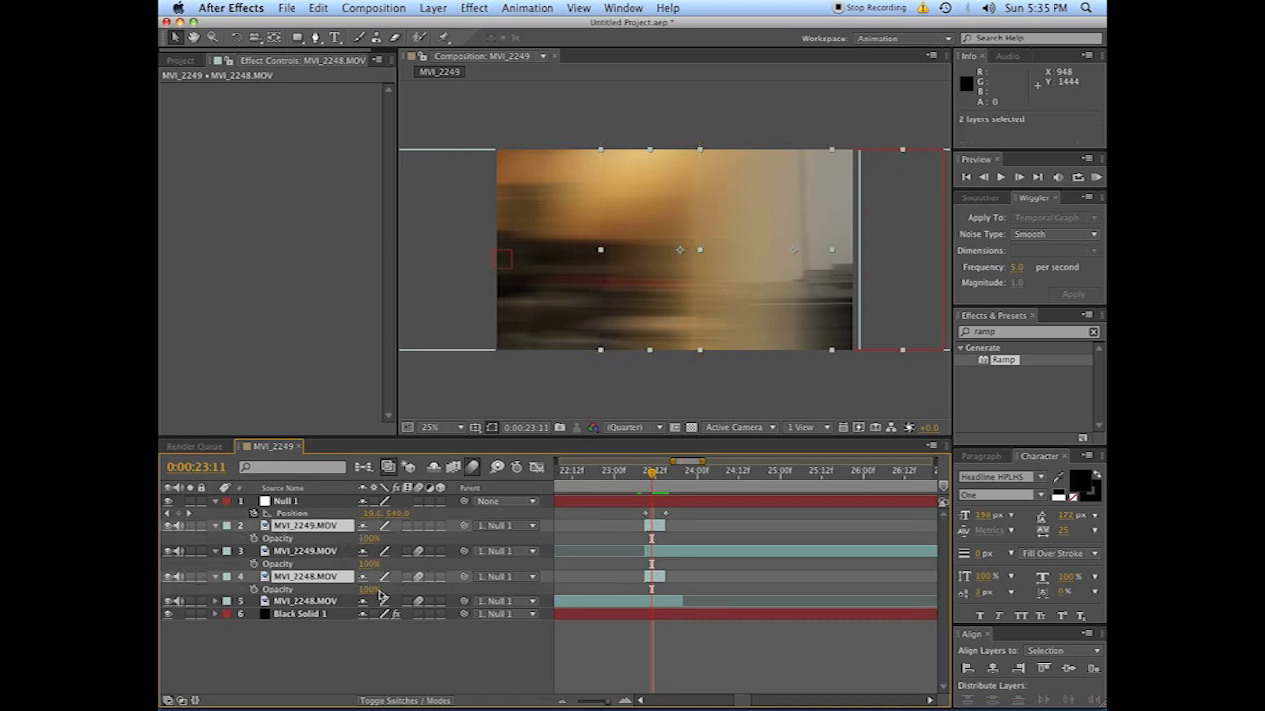
{"action": "left_click_drag", "start_coordinate": [374, 591], "coordinate": [351, 589]}
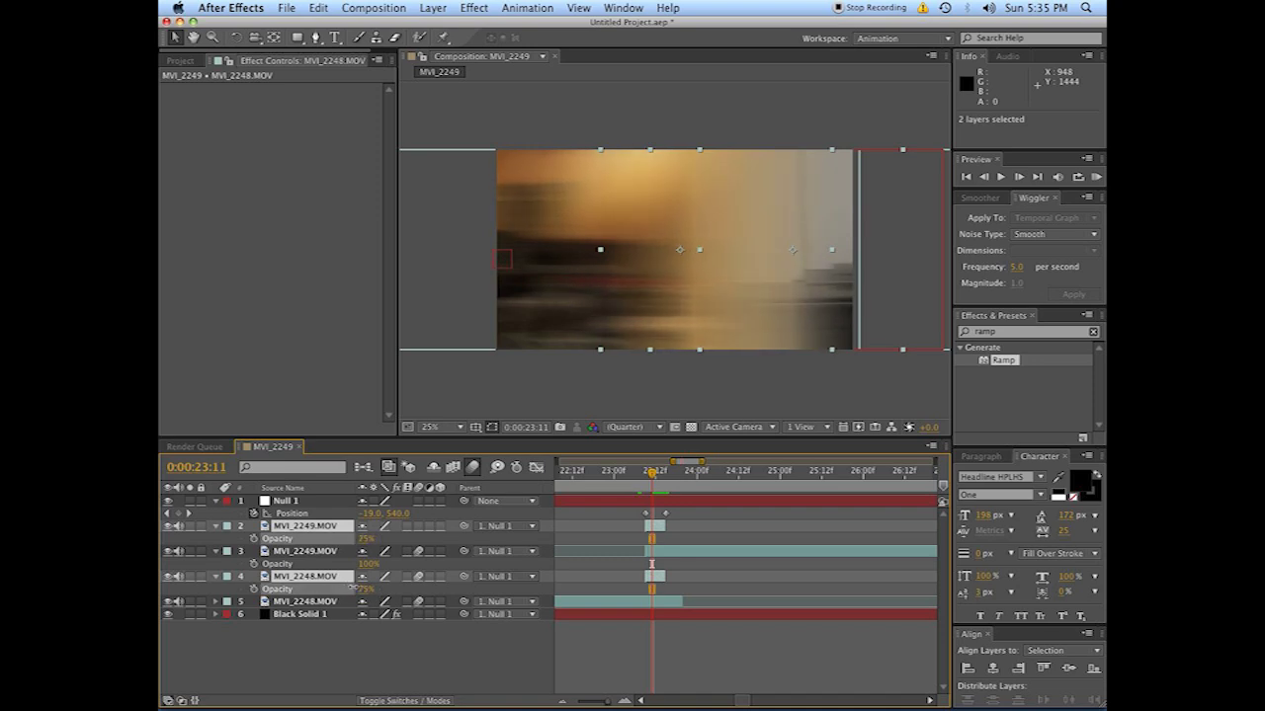
{"action": "left_click", "coordinate": [624, 644]}
Play the slide transition from just before its start and inspect the blended strips around 0:00:23:12.
{"action": "left_click", "coordinate": [635, 472]}
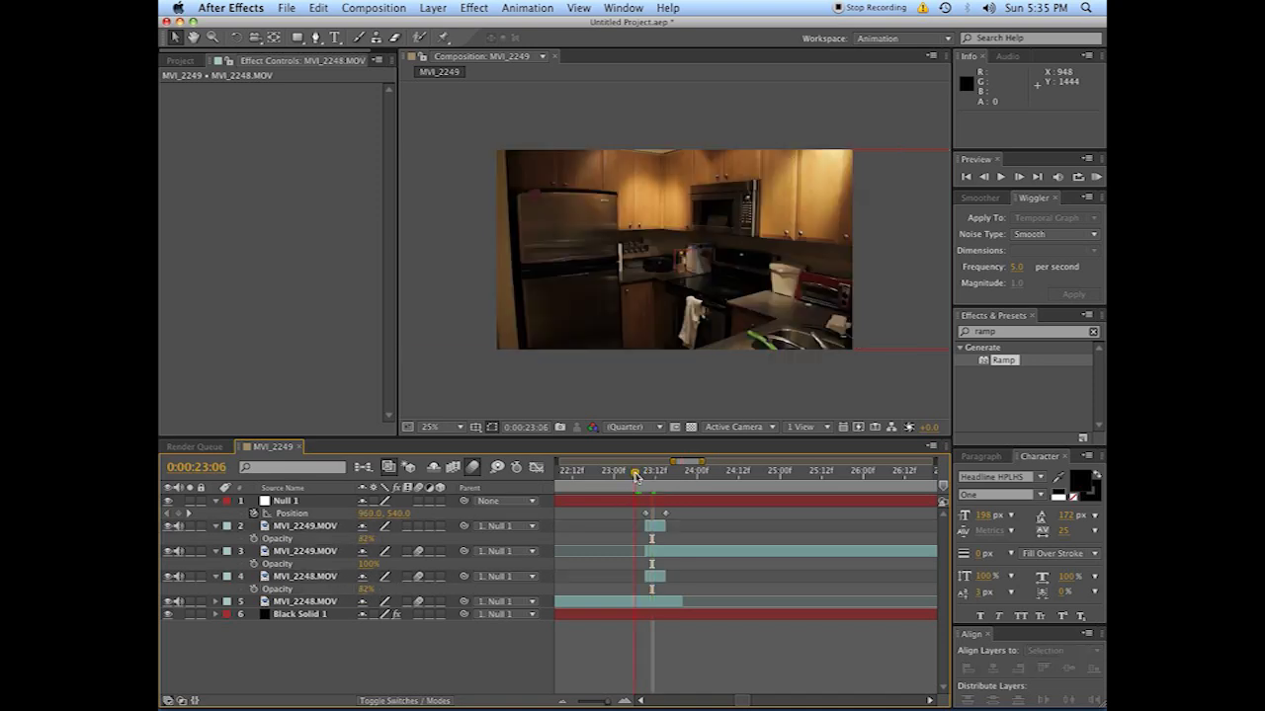
{"action": "key", "text": "space"}
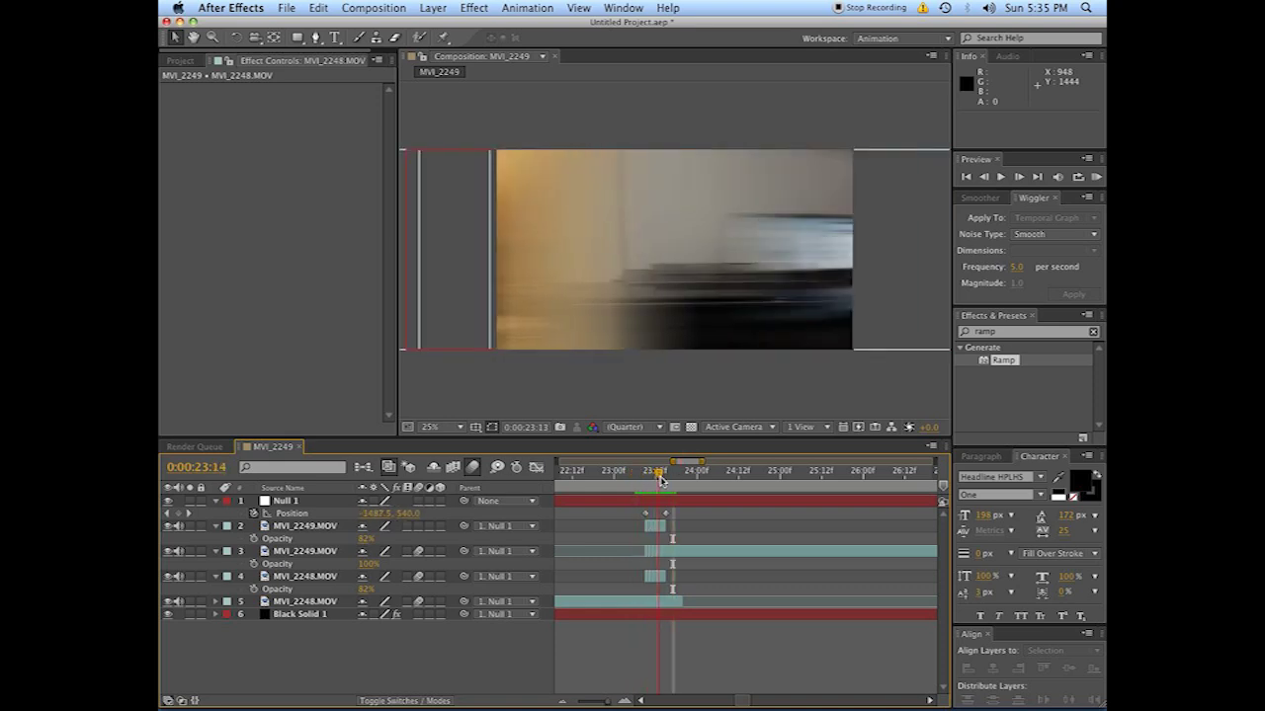
{"action": "left_click", "coordinate": [649, 475]}
{"action": "left_click_drag", "start_coordinate": [649, 480], "coordinate": [662, 479]}
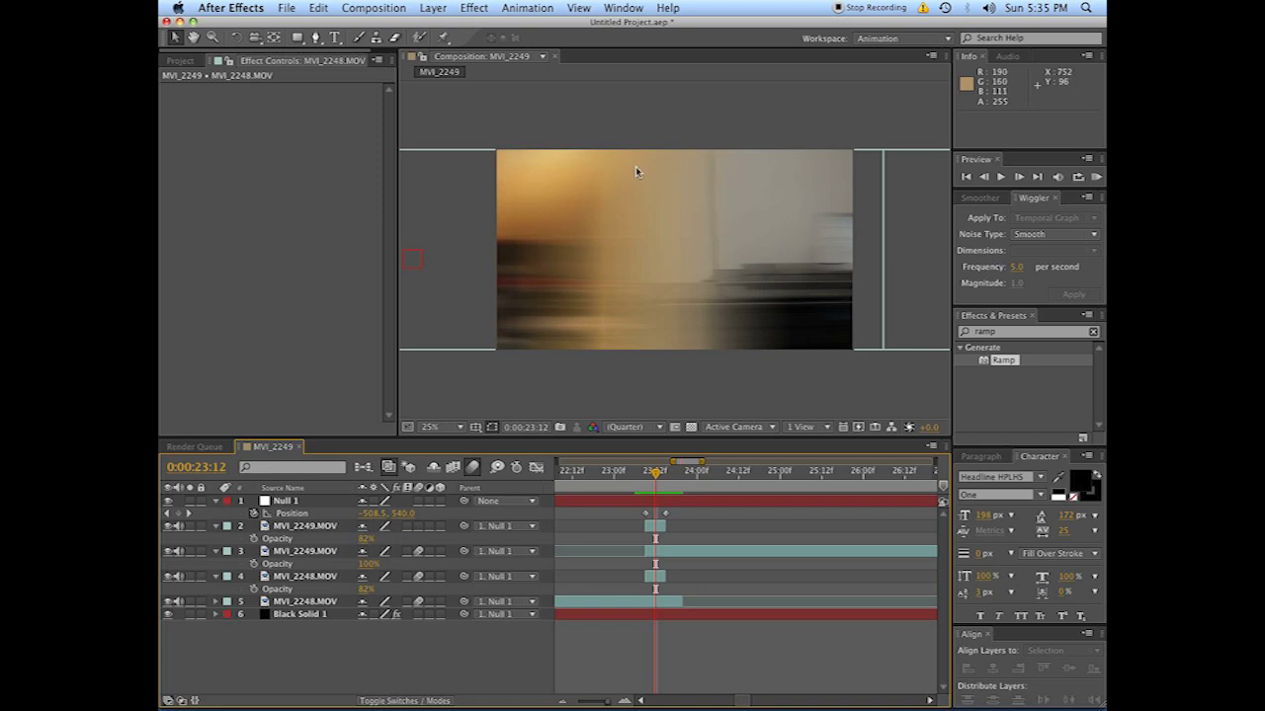
{"action": "left_click", "coordinate": [651, 528]}
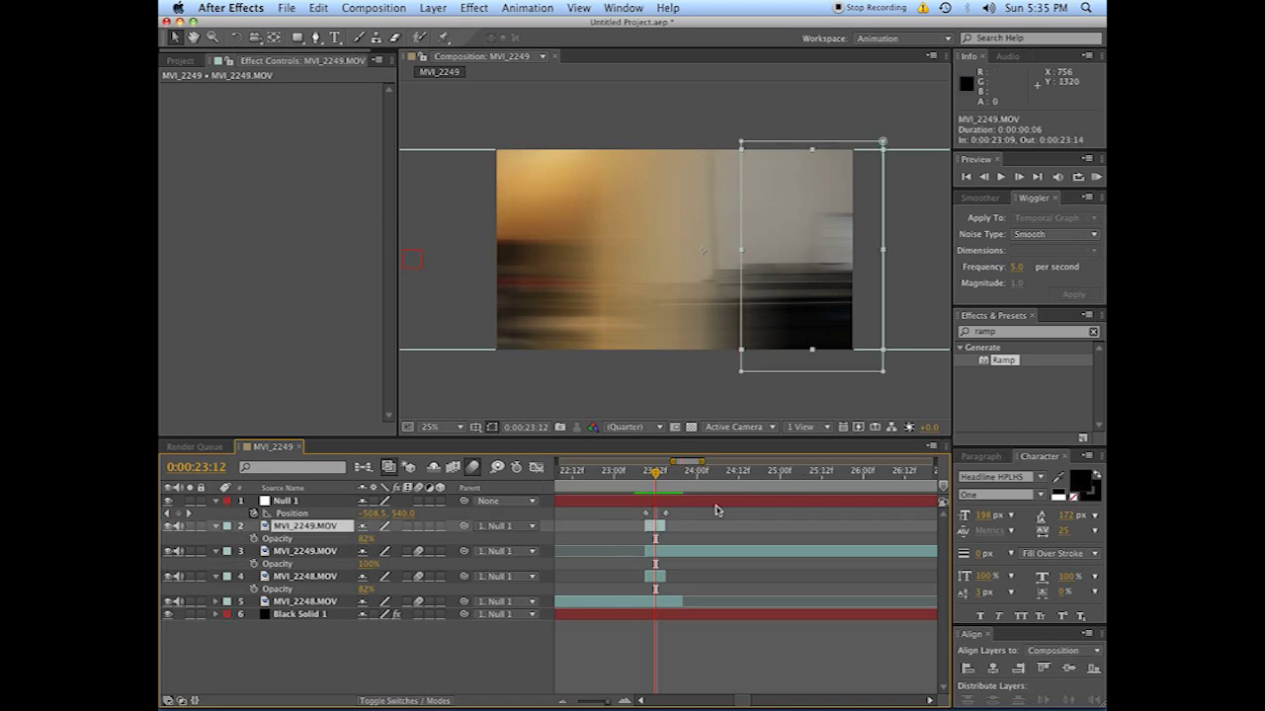
{"action": "left_click", "coordinate": [630, 480]}
{"action": "key", "text": "space"}
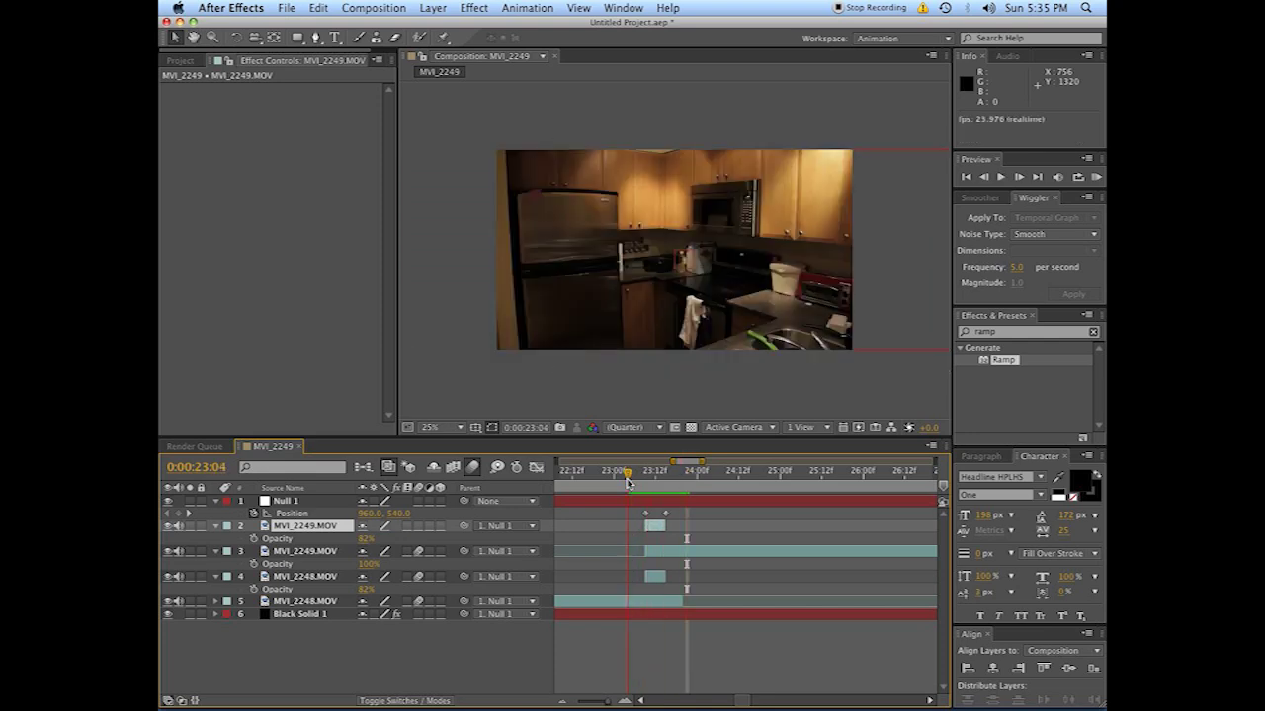
{"action": "key", "text": "space"}
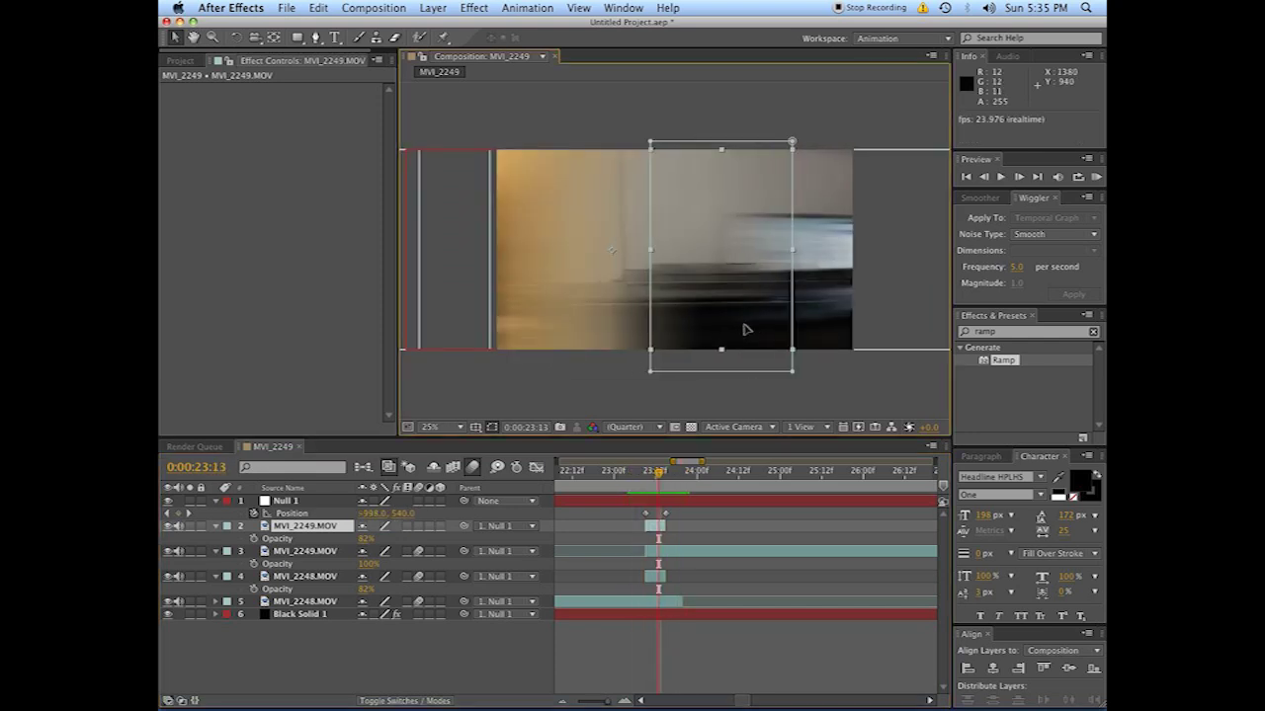
Shift the frozen MVI_2249.MOV strip left to x 1260 and the frozen MVI_2248.MOV strip slightly right to overlap the gap.
{"action": "left_click_drag", "start_coordinate": [745, 330], "coordinate": [684, 344]}
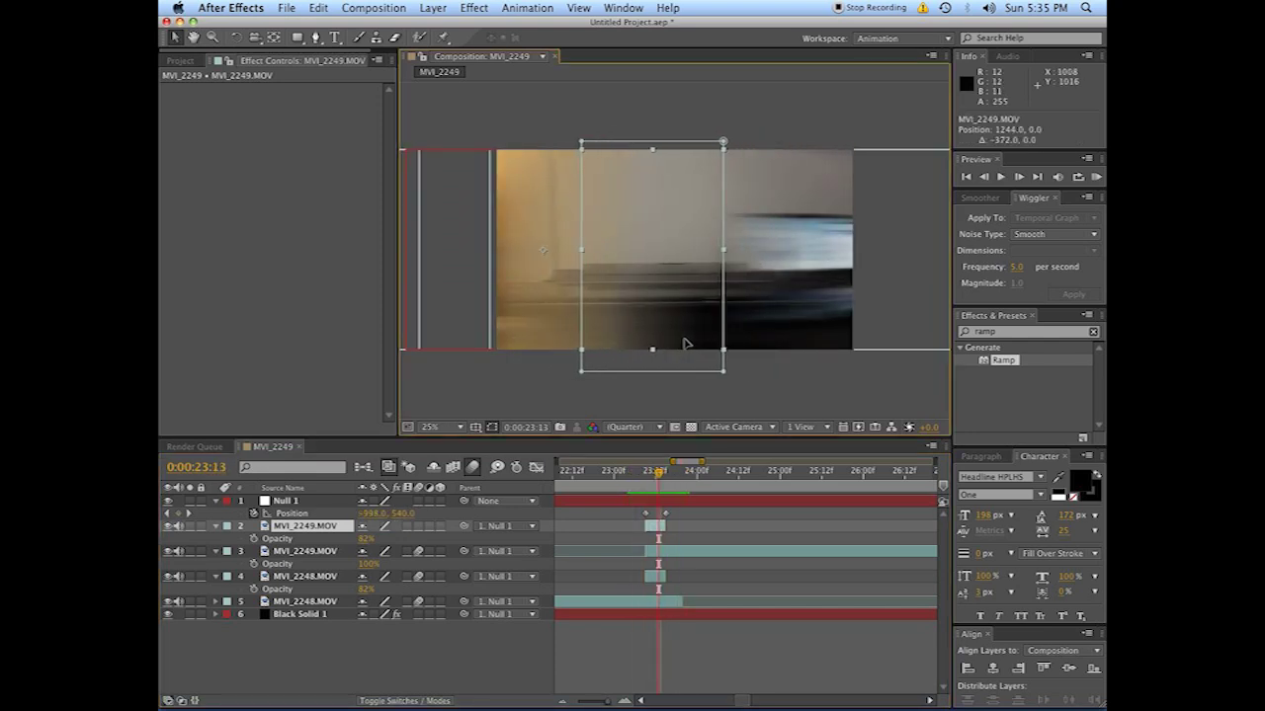
{"action": "left_click", "coordinate": [648, 478]}
{"action": "left_click_drag", "start_coordinate": [648, 478], "coordinate": [656, 478]}
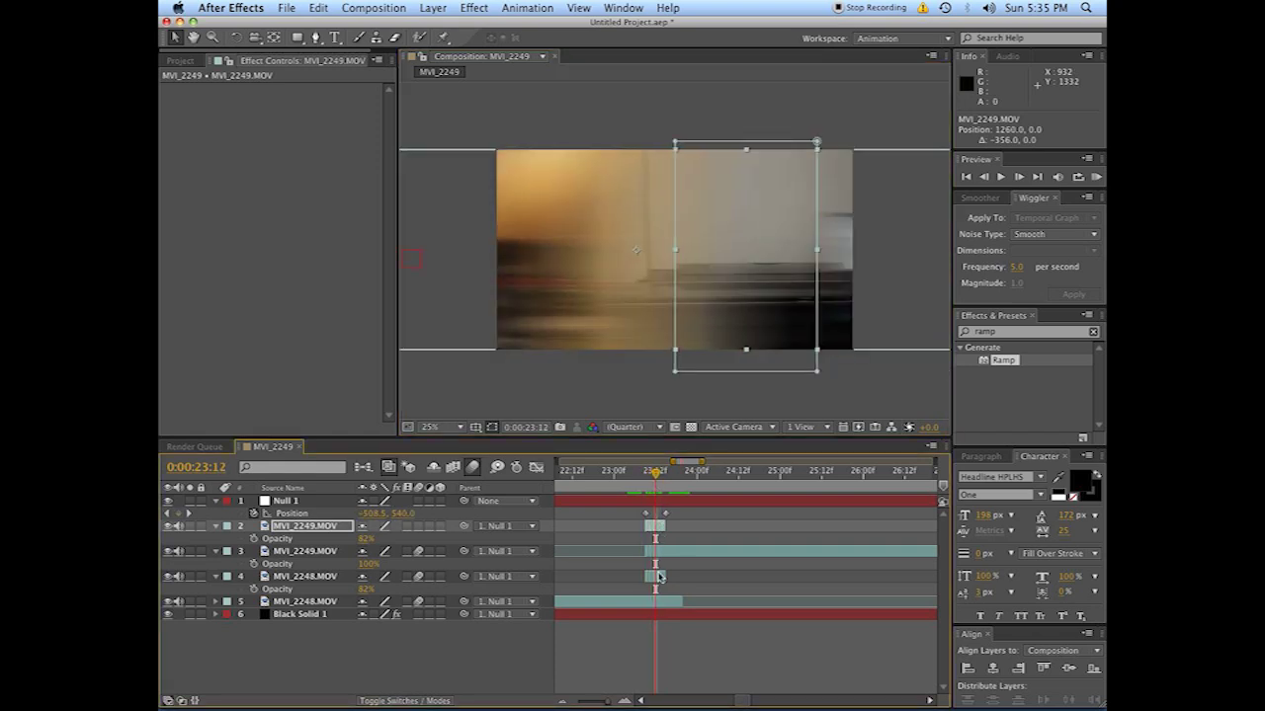
{"action": "left_click_drag", "start_coordinate": [565, 322], "coordinate": [601, 325]}
{"action": "left_click", "coordinate": [728, 536]}
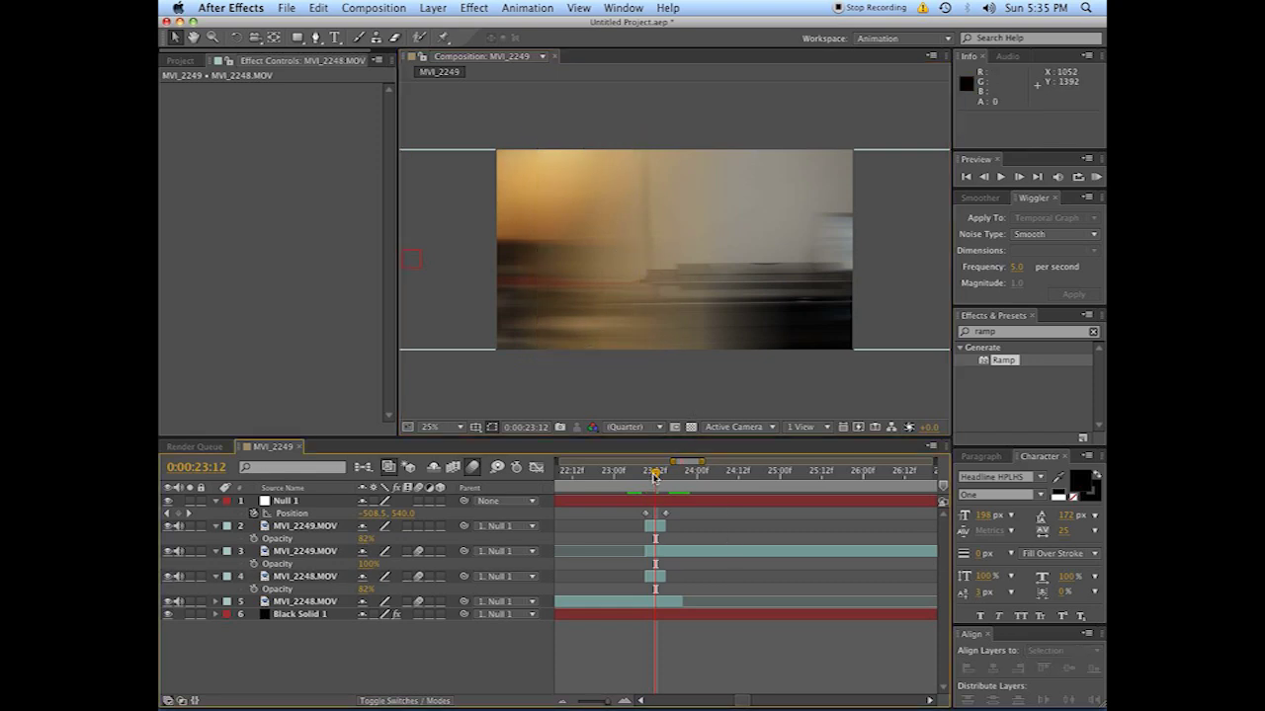
{"action": "mouse_move", "coordinate": [654, 476]}
{"action": "left_mouse_down"}
{"action": "mouse_move", "coordinate": [640, 476]}
{"action": "mouse_move", "coordinate": [652, 476]}
{"action": "left_mouse_up"}
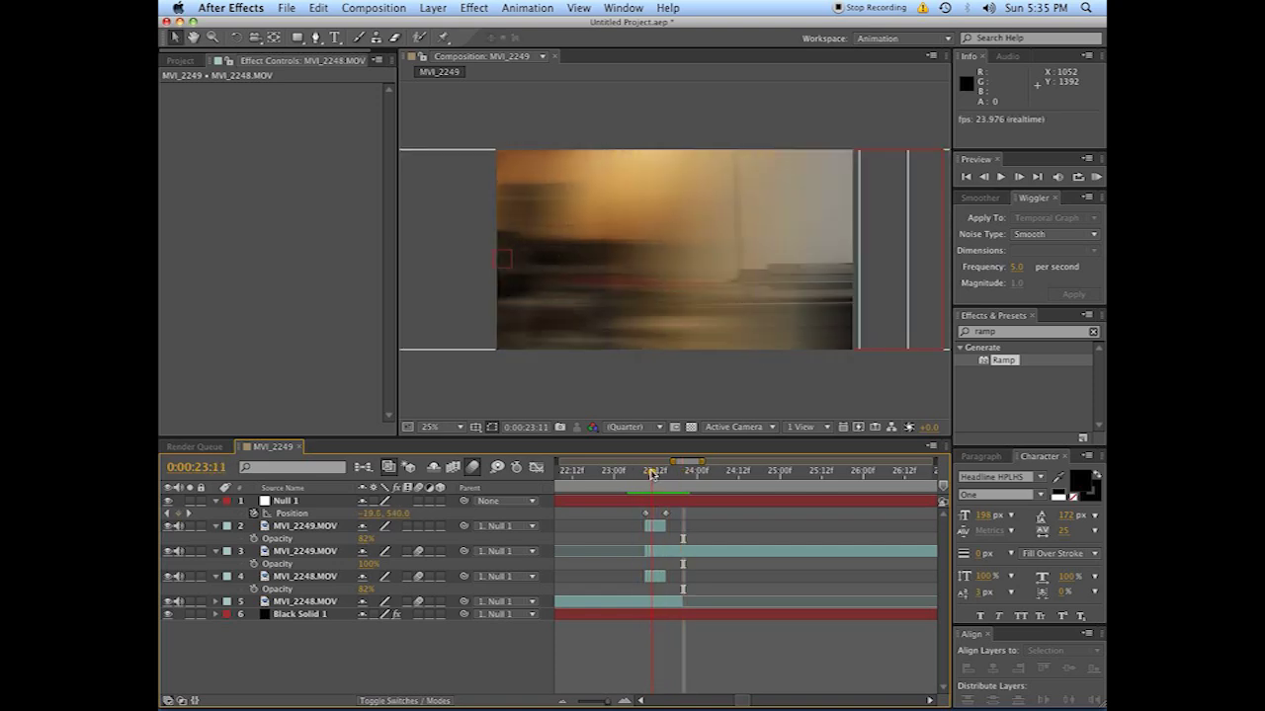
Show the Opacity of Black Solid 1, the ramp background, and lower it to 66%.
{"action": "left_click", "coordinate": [635, 614]}
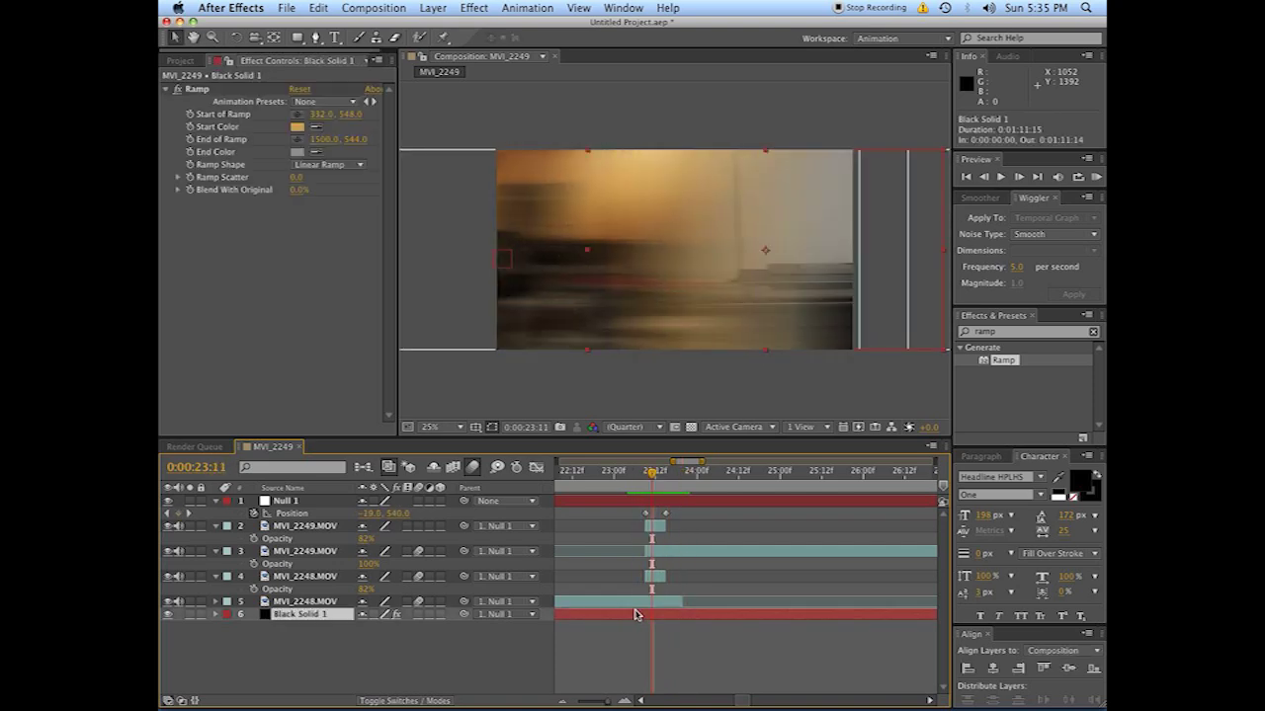
{"action": "key", "text": "alt+shift+t"}
{"action": "left_click_drag", "start_coordinate": [368, 628], "coordinate": [346, 626]}
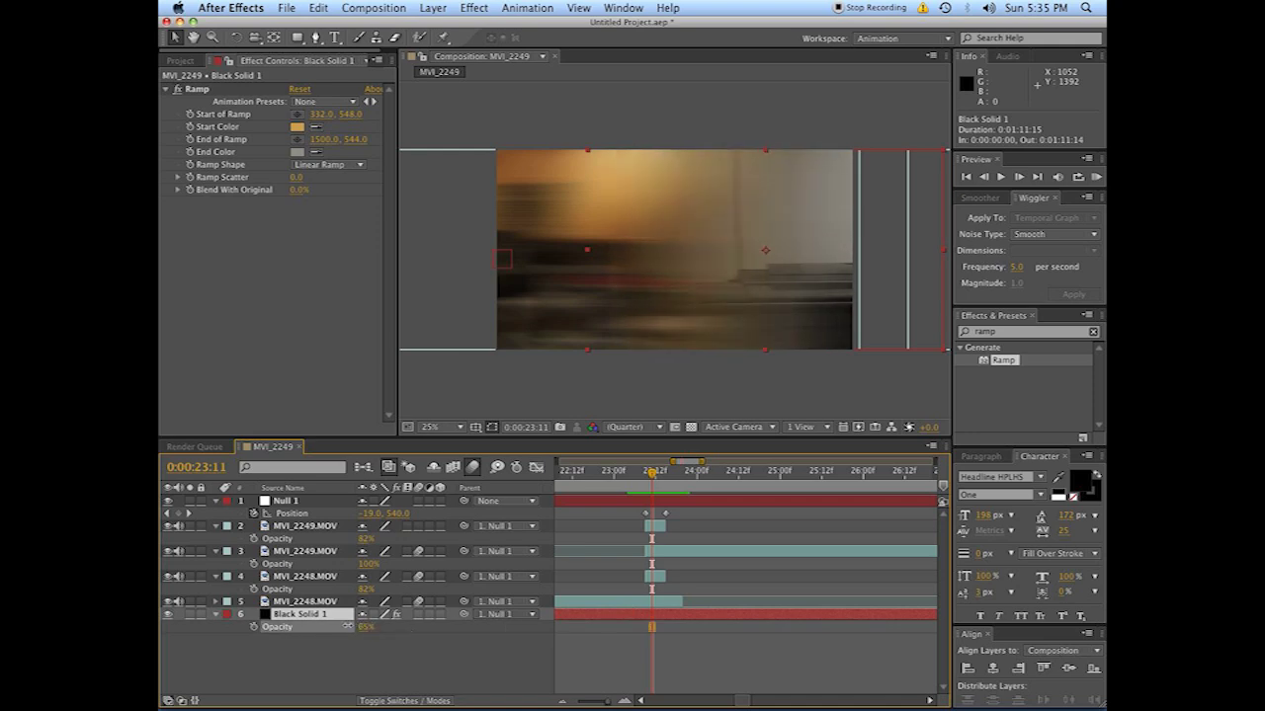
{"action": "left_click", "coordinate": [720, 666]}
Preview the finished slide transition and examine its blurred frames between 0:00:23:11 and 0:00:23:20.
{"action": "mouse_move", "coordinate": [642, 479]}
{"action": "left_mouse_down"}
{"action": "mouse_move", "coordinate": [670, 475]}
{"action": "mouse_move", "coordinate": [650, 476]}
{"action": "left_mouse_up"}
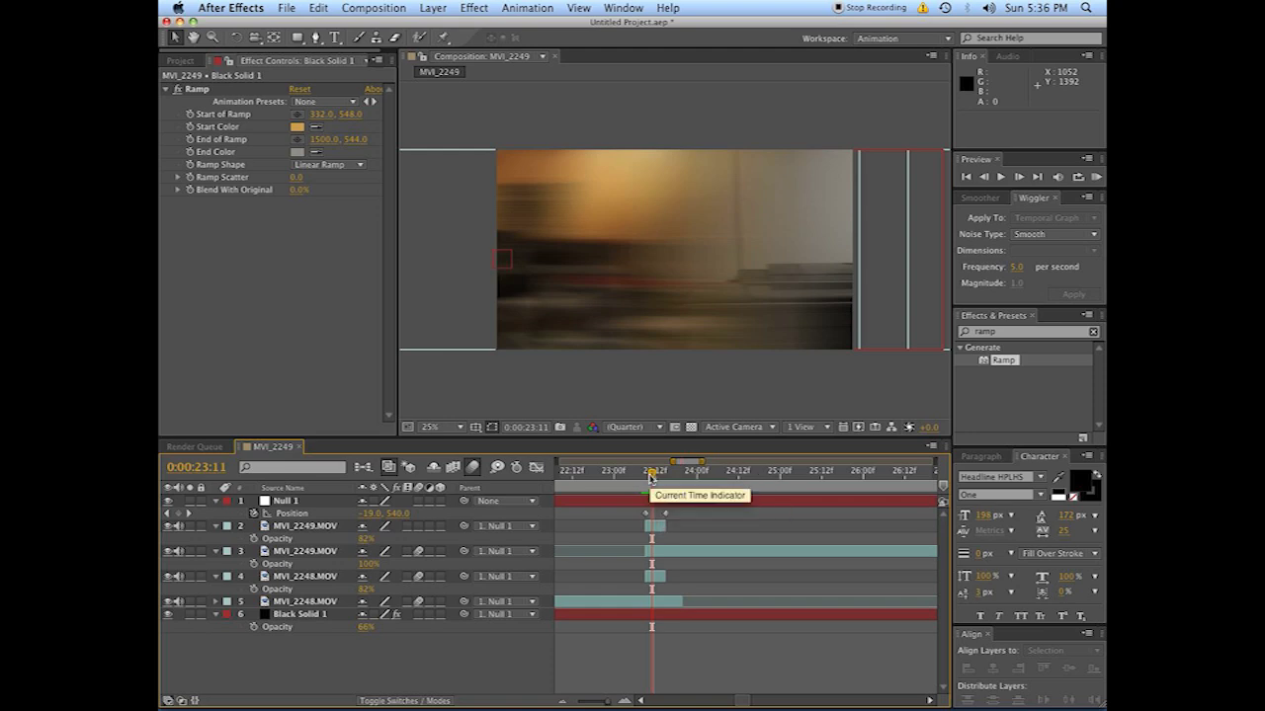
{"action": "mouse_move", "coordinate": [651, 477]}
{"action": "left_mouse_down"}
{"action": "mouse_move", "coordinate": [673, 480]}
{"action": "mouse_move", "coordinate": [657, 479]}
{"action": "left_mouse_up"}
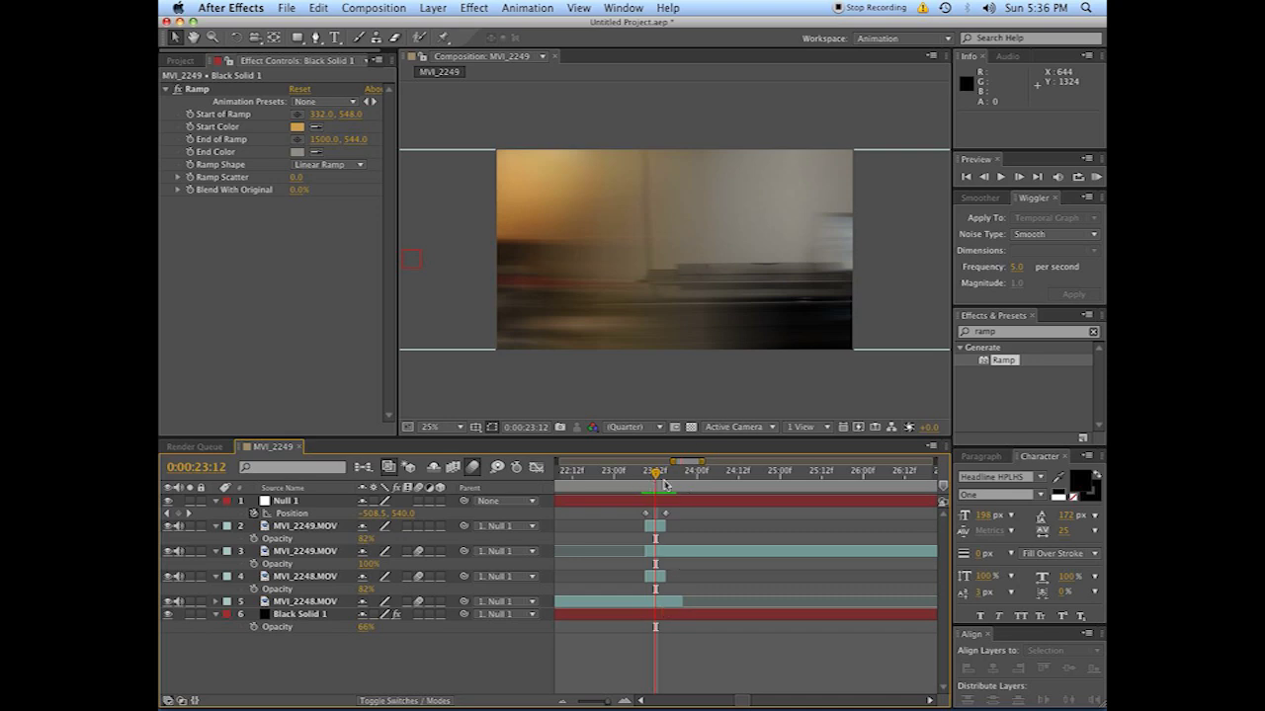
{"action": "left_click_drag", "start_coordinate": [664, 484], "coordinate": [687, 473]}
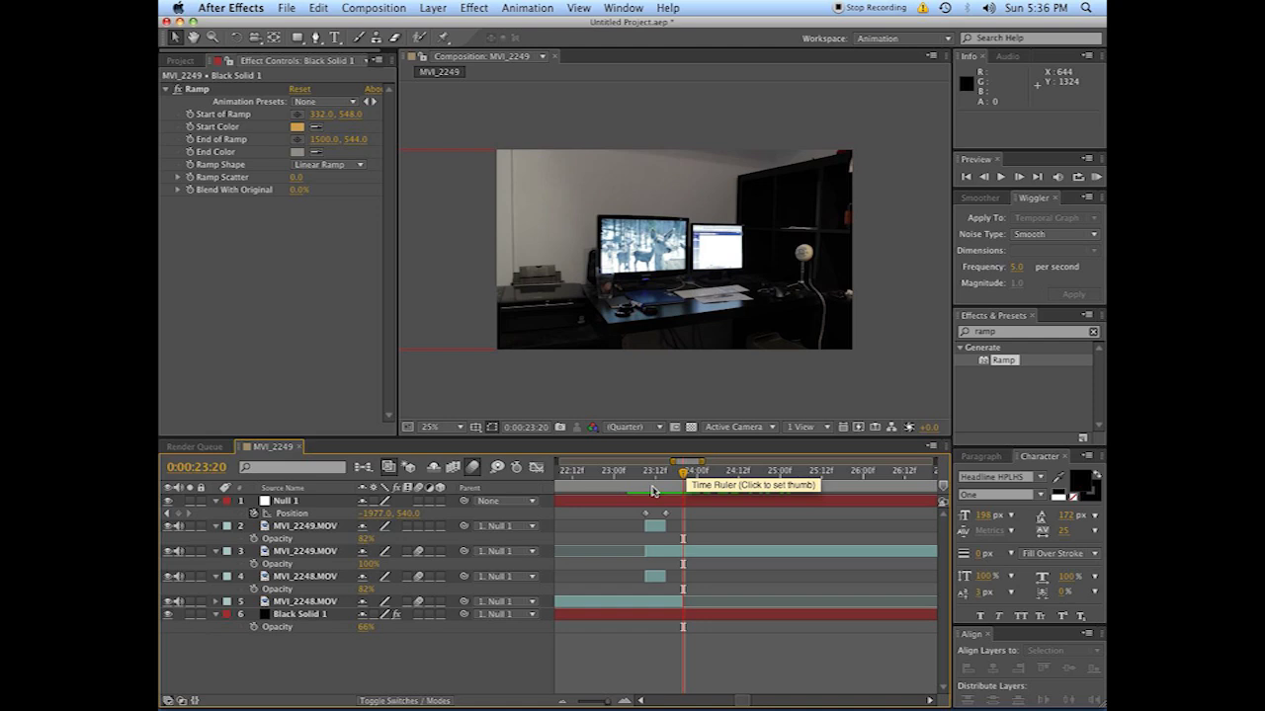
{"action": "key", "text": "KP_0"}
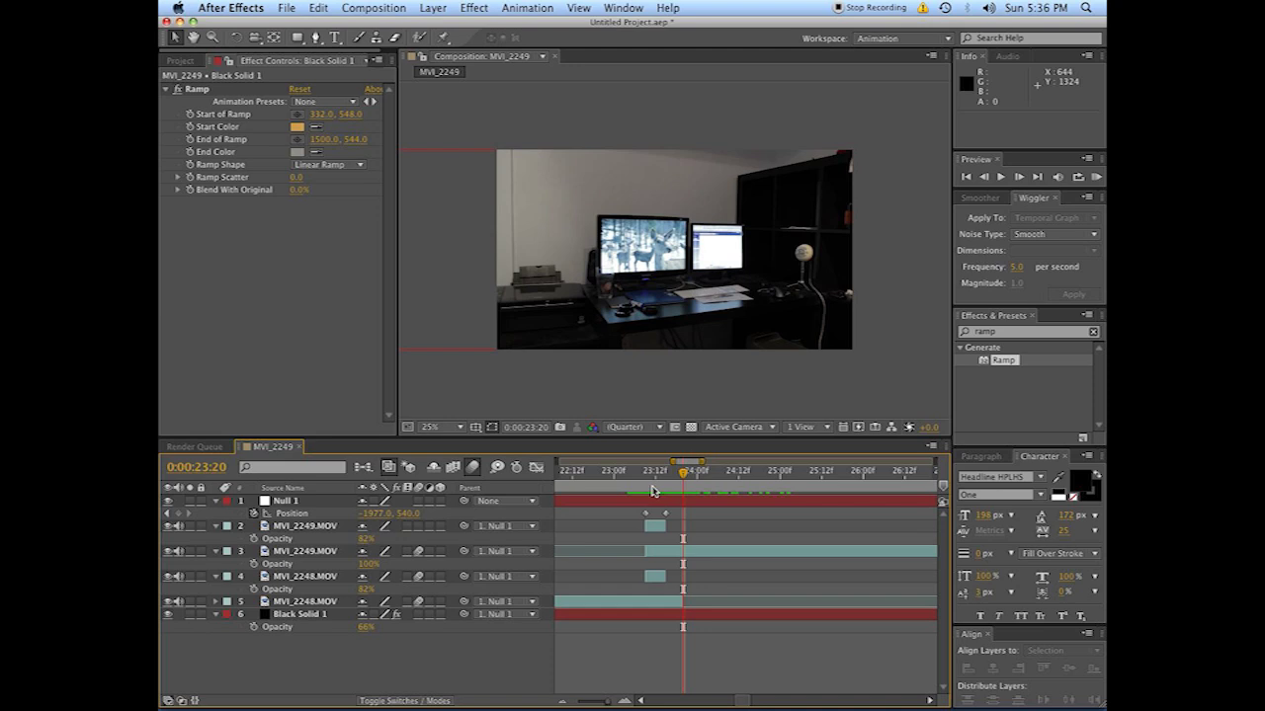
{"action": "mouse_move", "coordinate": [652, 491]}
{"action": "left_mouse_down"}
{"action": "mouse_move", "coordinate": [670, 483]}
{"action": "mouse_move", "coordinate": [644, 476]}
{"action": "mouse_move", "coordinate": [676, 475]}
{"action": "mouse_move", "coordinate": [652, 476]}
{"action": "mouse_move", "coordinate": [666, 481]}
{"action": "mouse_move", "coordinate": [642, 491]}
{"action": "mouse_move", "coordinate": [655, 490]}
{"action": "left_mouse_up"}
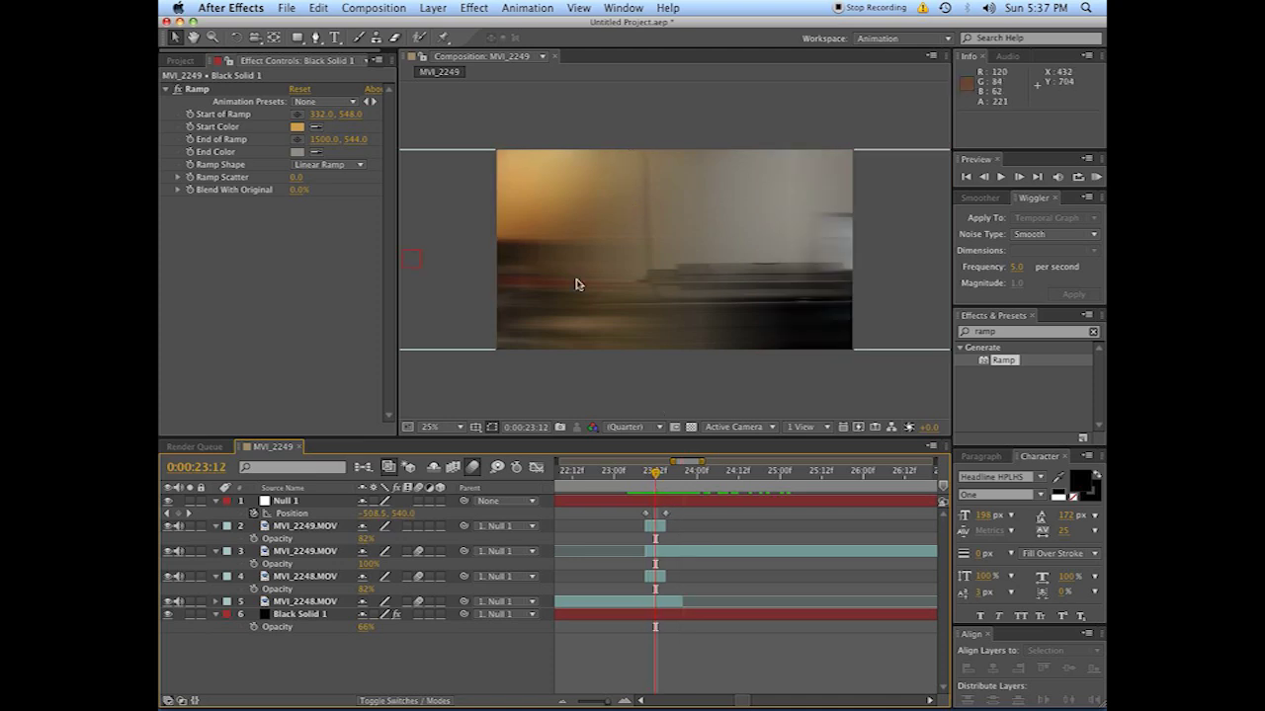
{"action": "left_click_drag", "start_coordinate": [660, 485], "coordinate": [672, 485]}
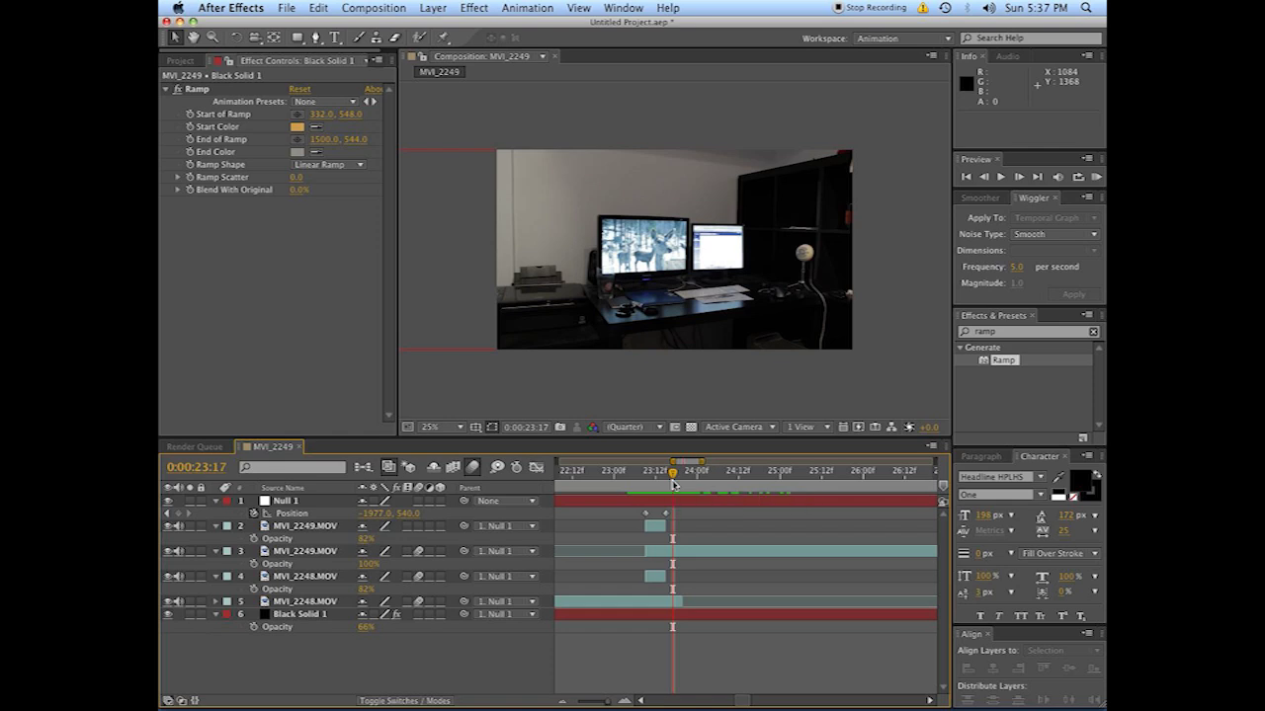
{"action": "mouse_move", "coordinate": [673, 484]}
{"action": "left_mouse_down"}
{"action": "mouse_move", "coordinate": [637, 490]}
{"action": "mouse_move", "coordinate": [655, 490]}
{"action": "left_mouse_up"}
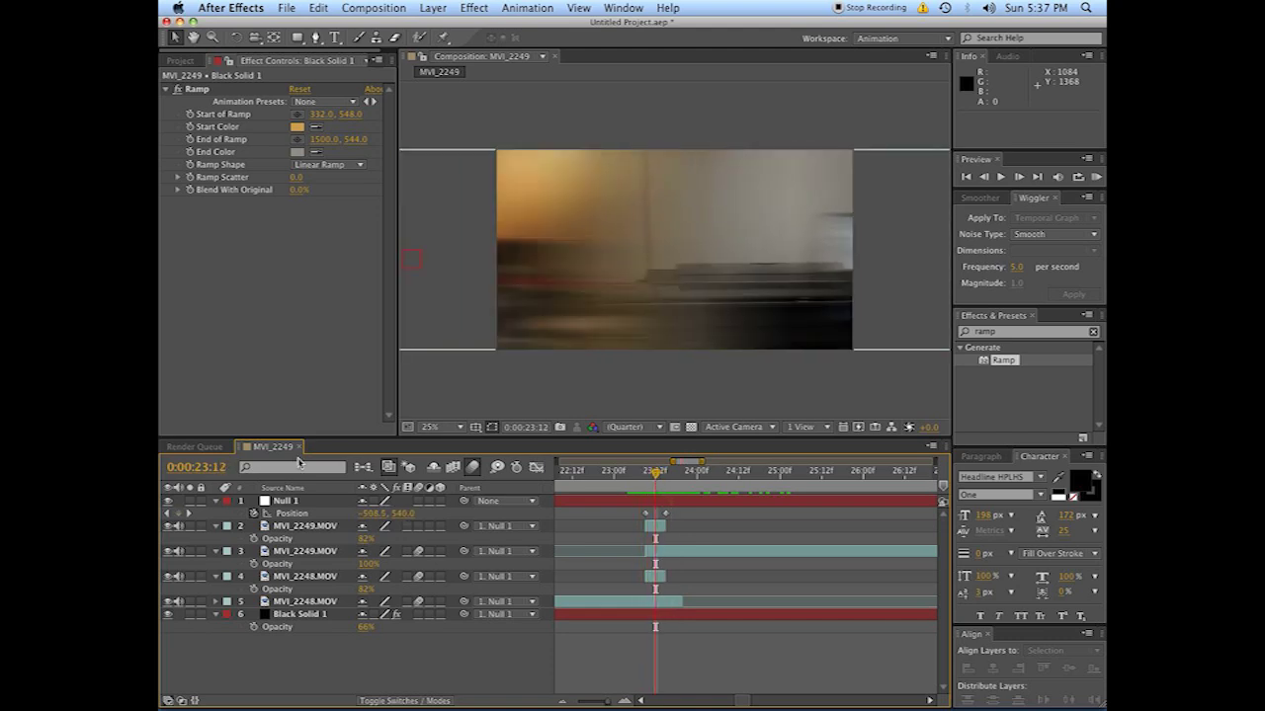